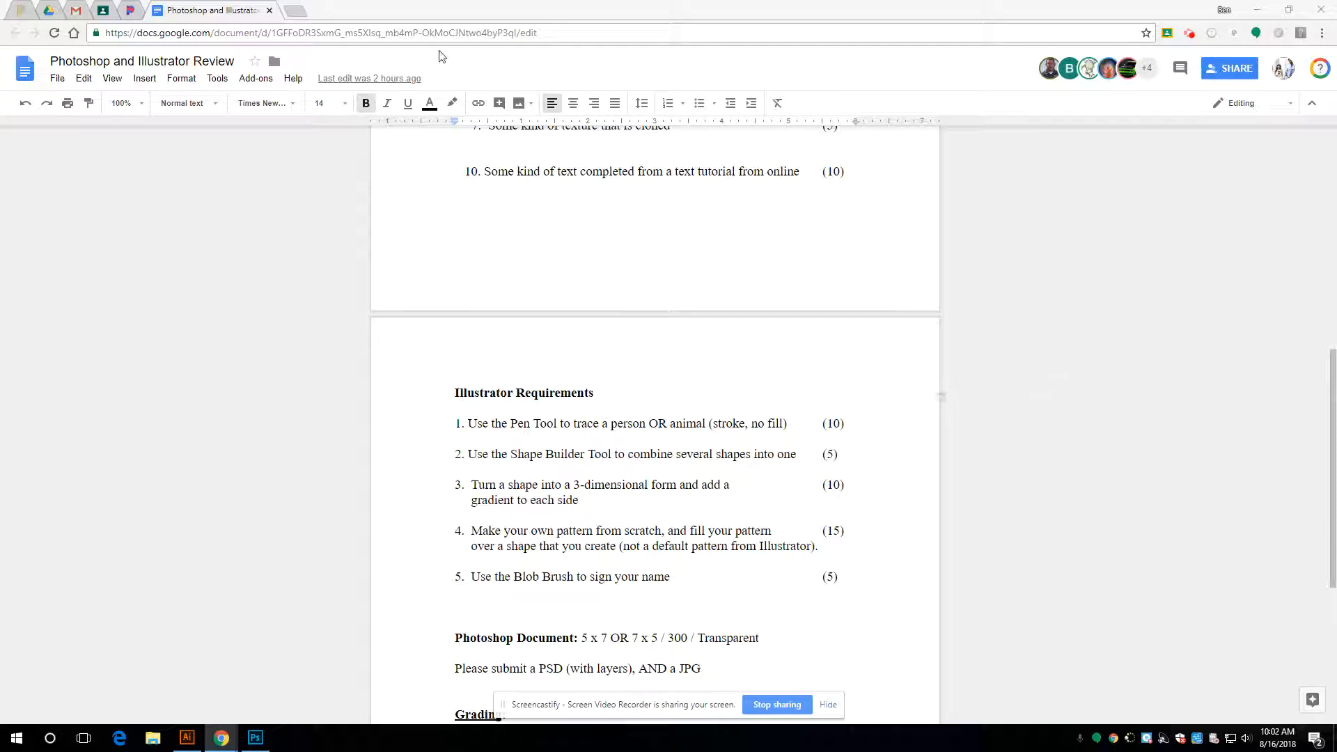
Switch to Illustrator and set up the Rectangle Tool with a bright green fill and no stroke
{"action": "left_click", "coordinate": [186, 740]}
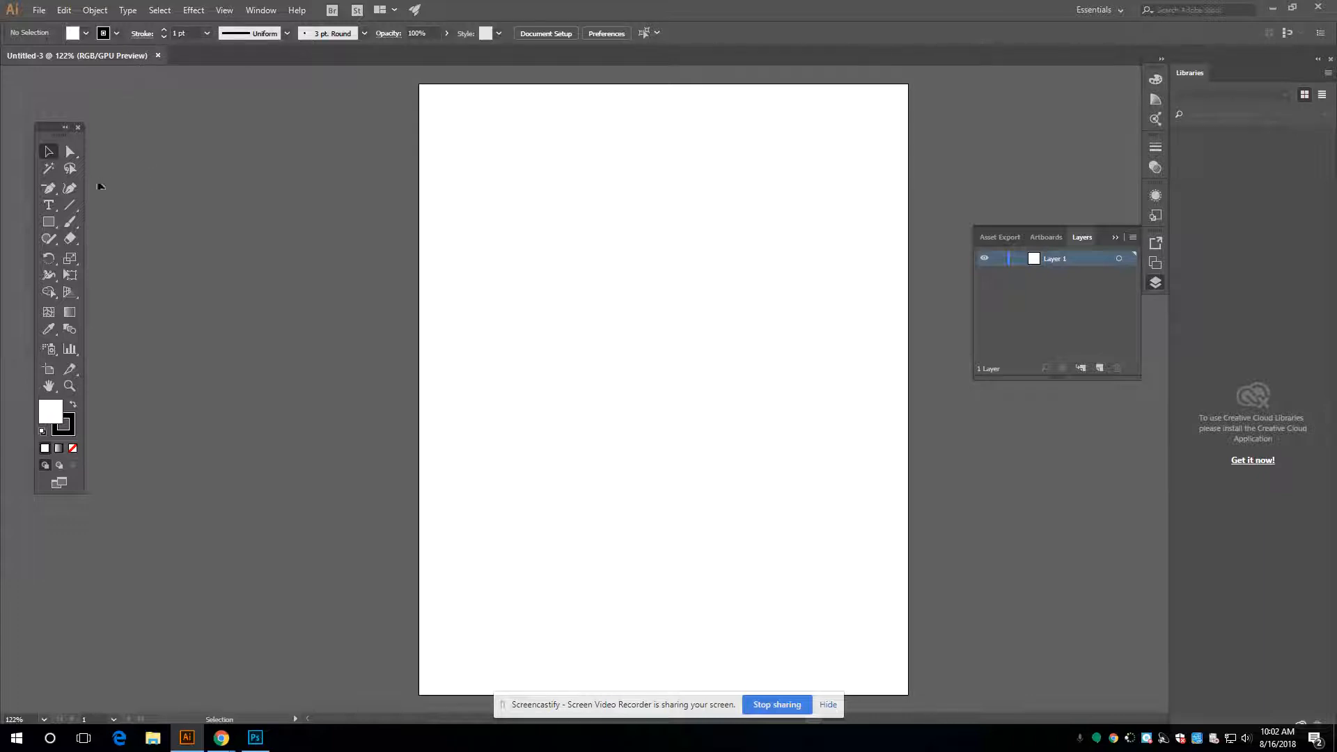
{"action": "left_click", "coordinate": [48, 222]}
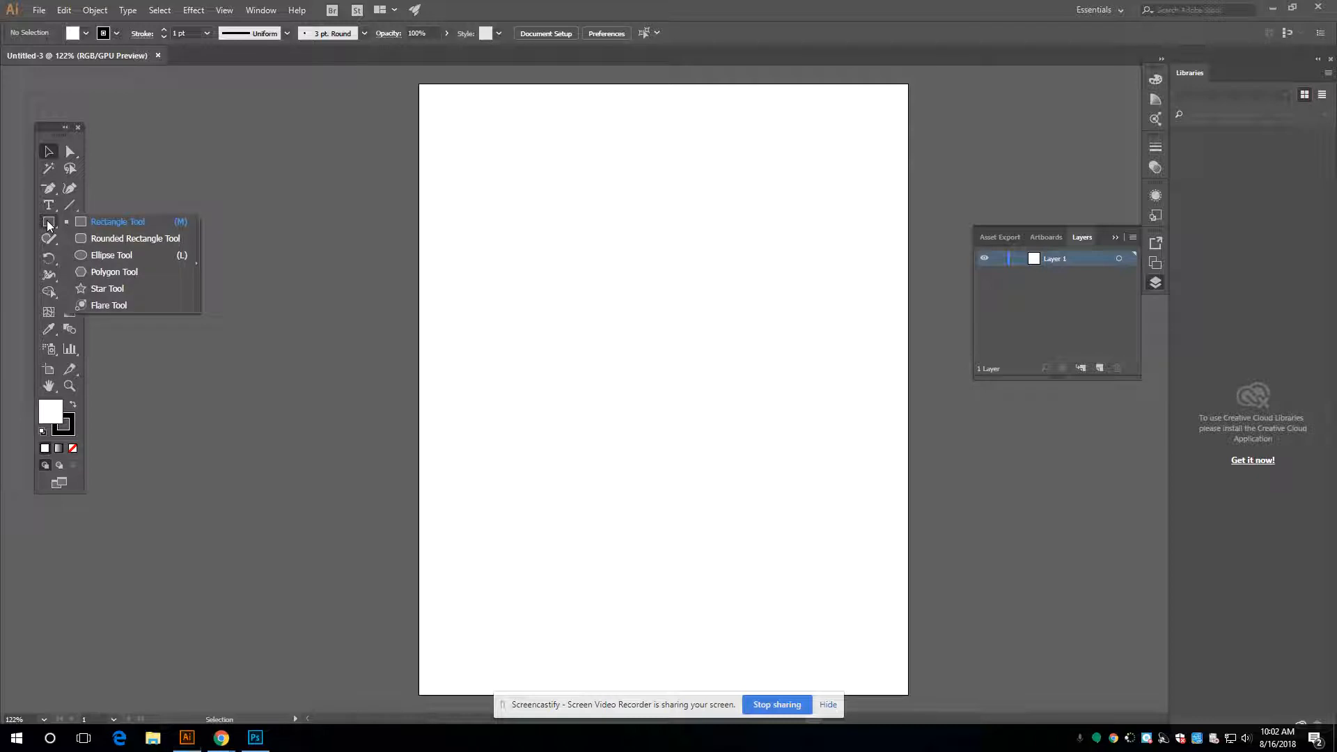
{"action": "left_click", "coordinate": [113, 221]}
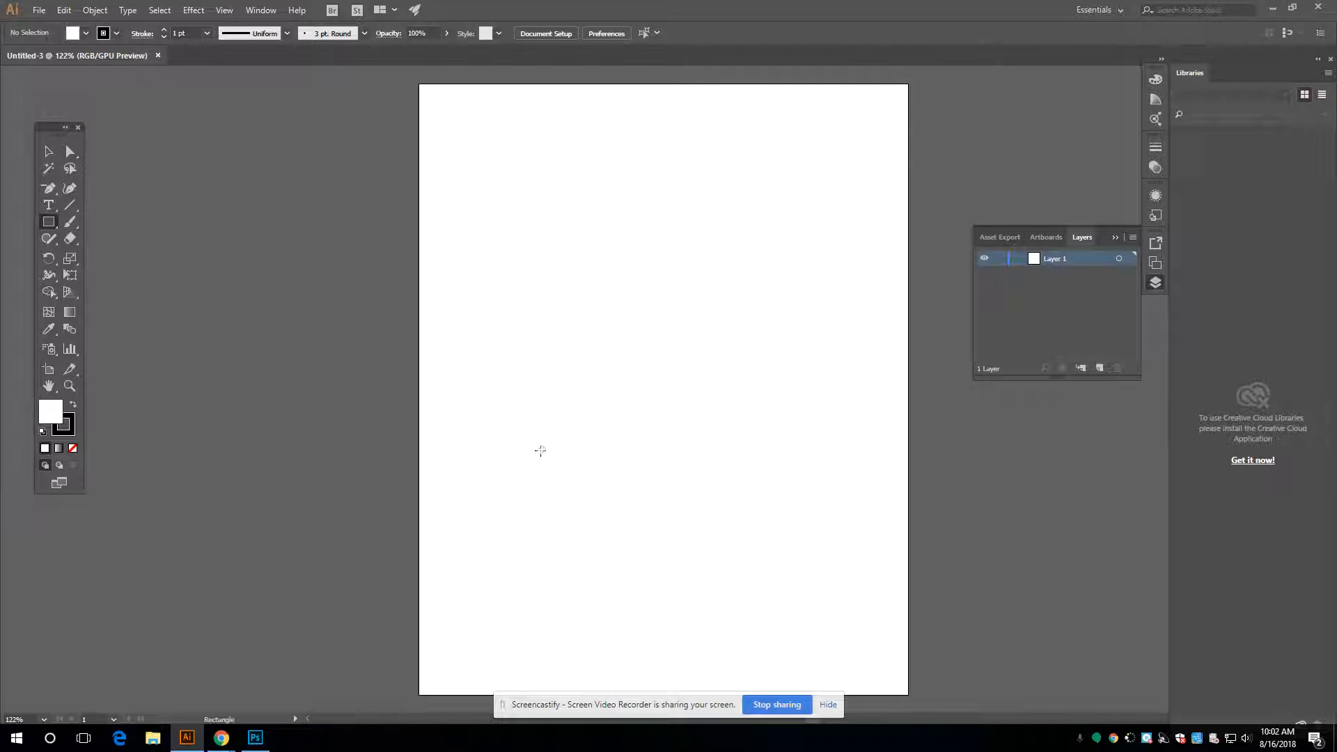
{"action": "left_click", "coordinate": [54, 221]}
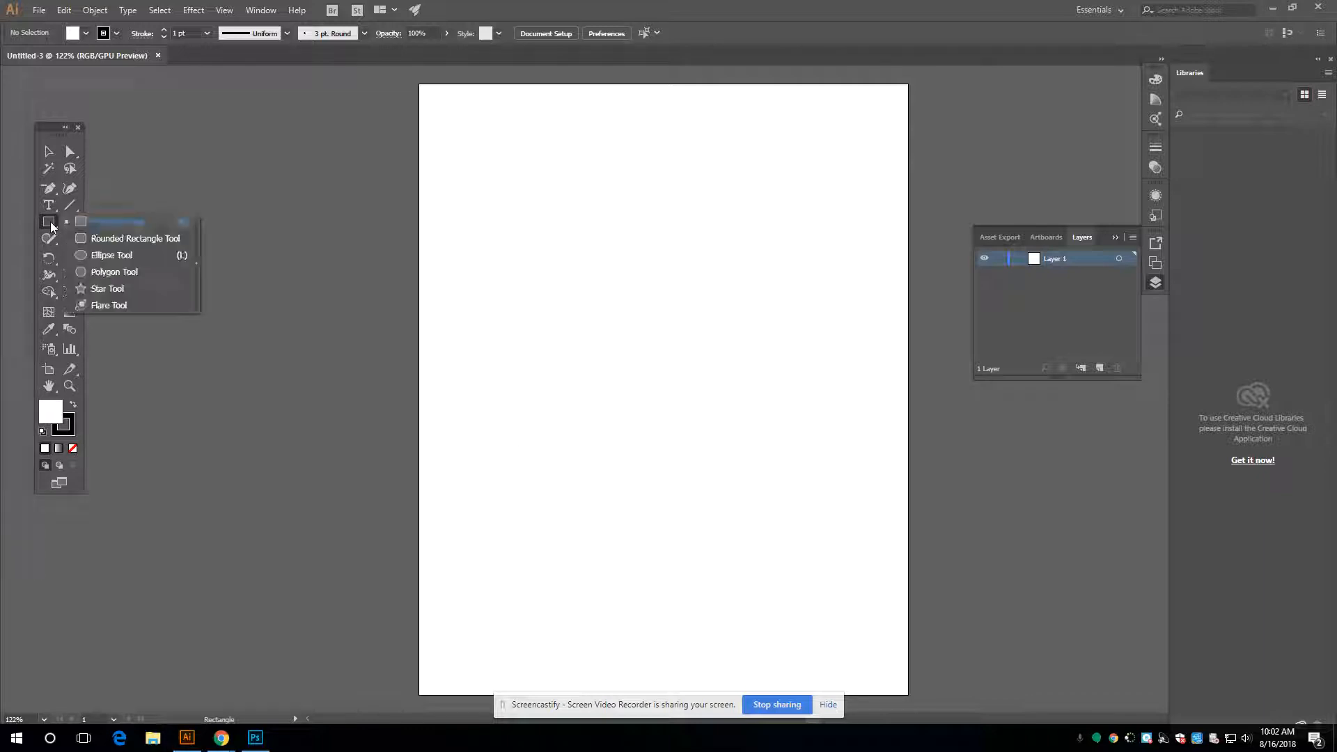
{"action": "left_click", "coordinate": [105, 221]}
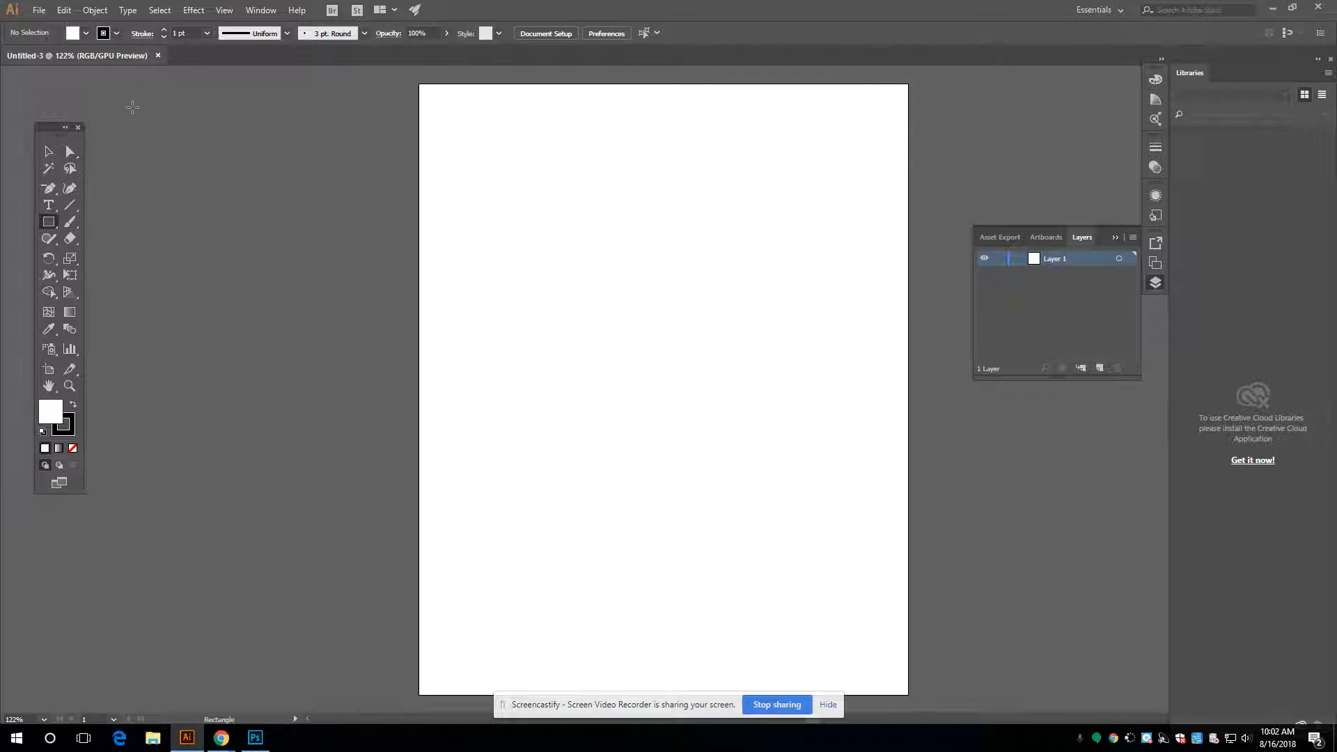
{"action": "left_click", "coordinate": [84, 34]}
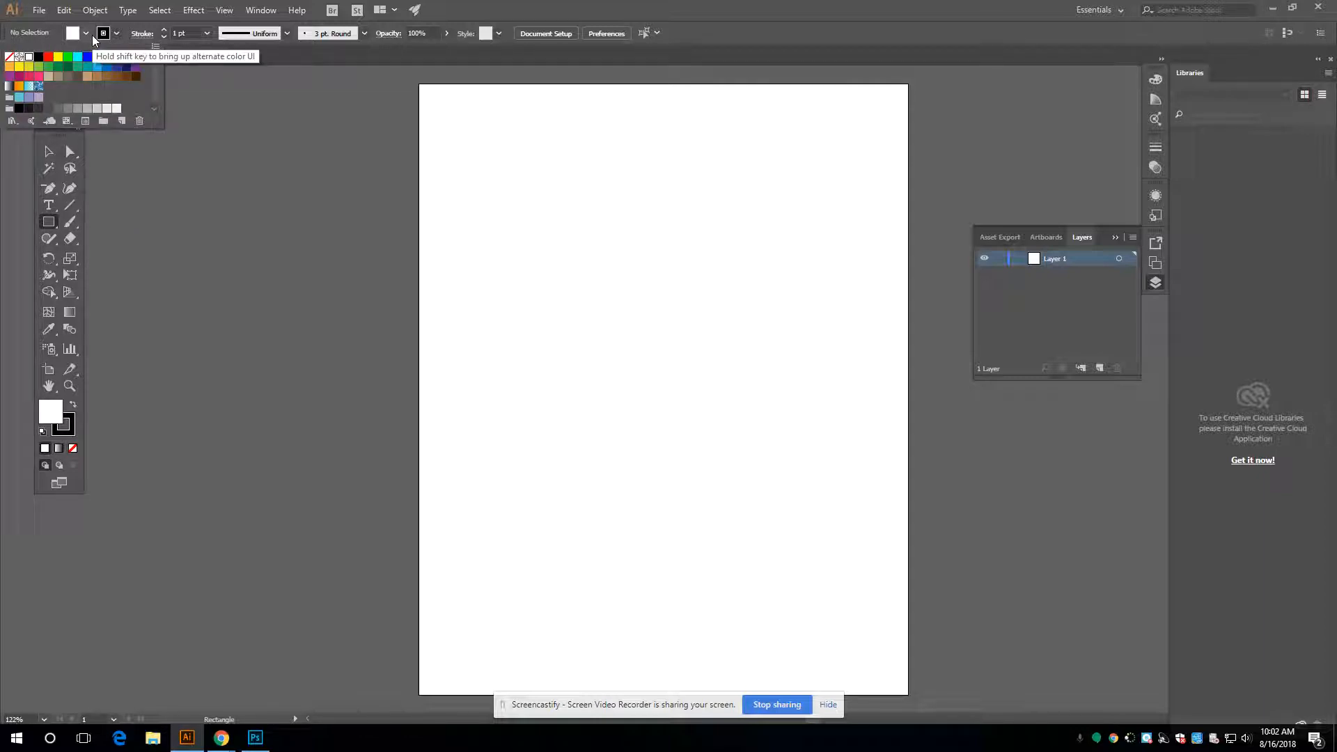
{"action": "left_click", "coordinate": [67, 57]}
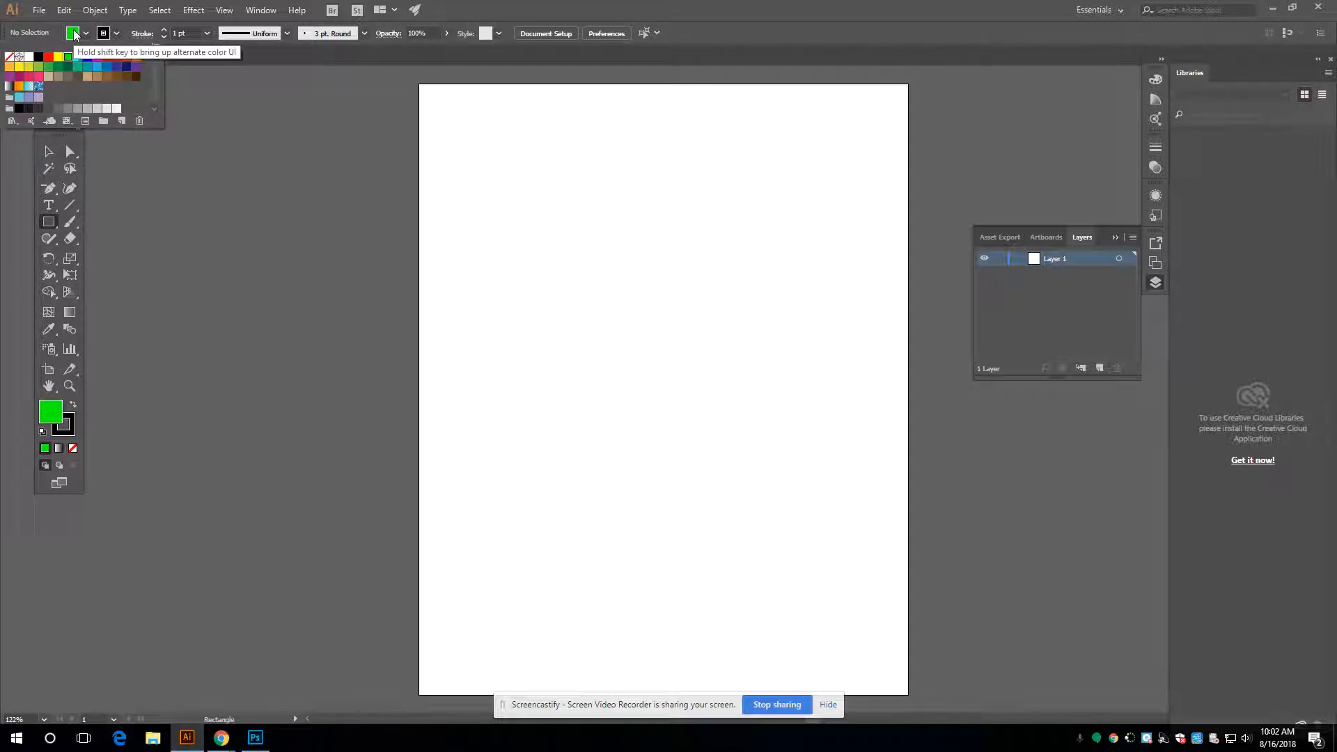
{"action": "left_click", "coordinate": [117, 33]}
{"action": "left_click", "coordinate": [117, 33]}
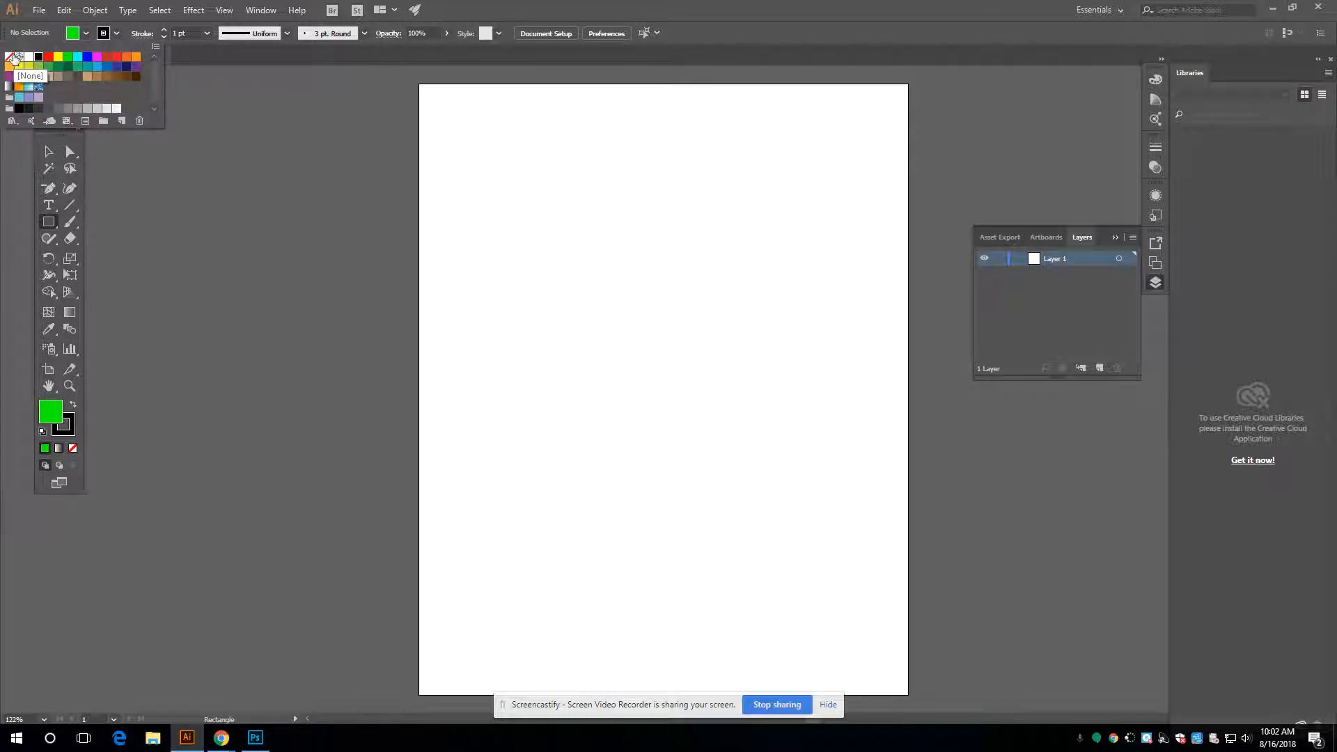
{"action": "left_click", "coordinate": [9, 57]}
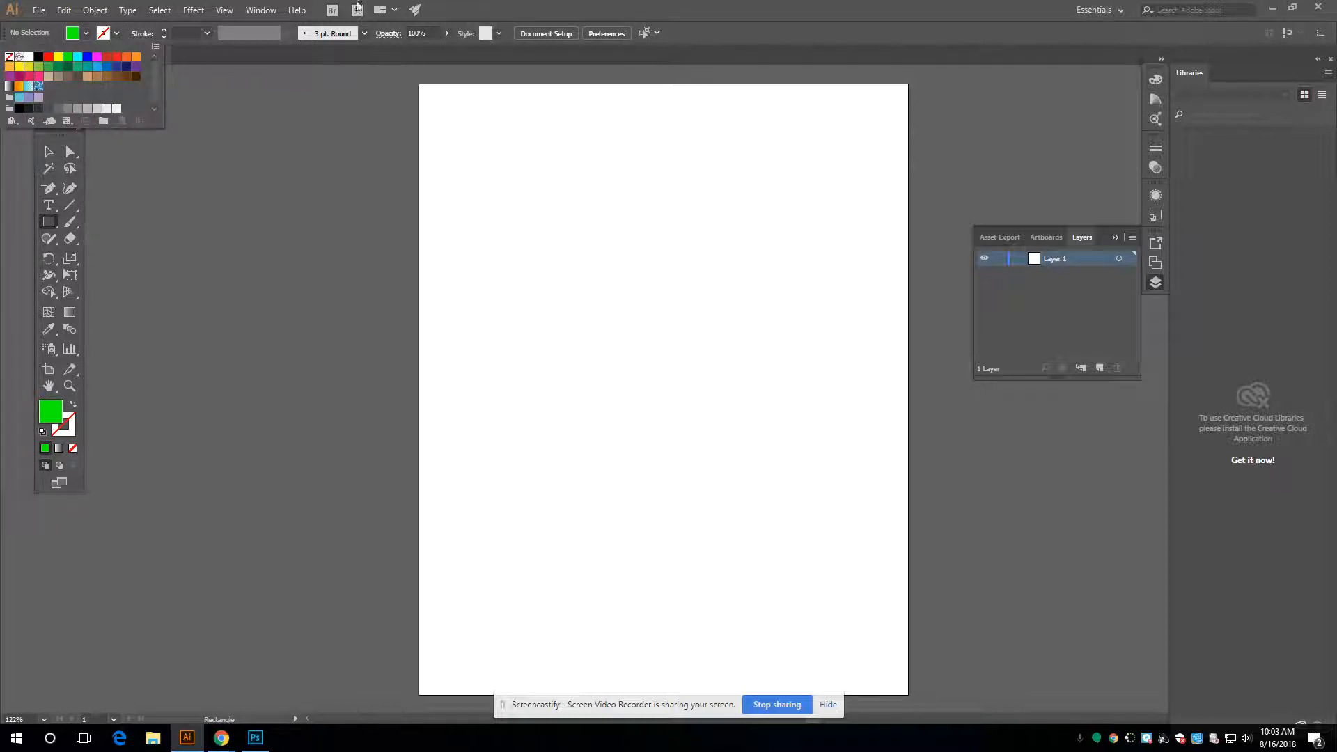
{"action": "left_click", "coordinate": [591, 6]}
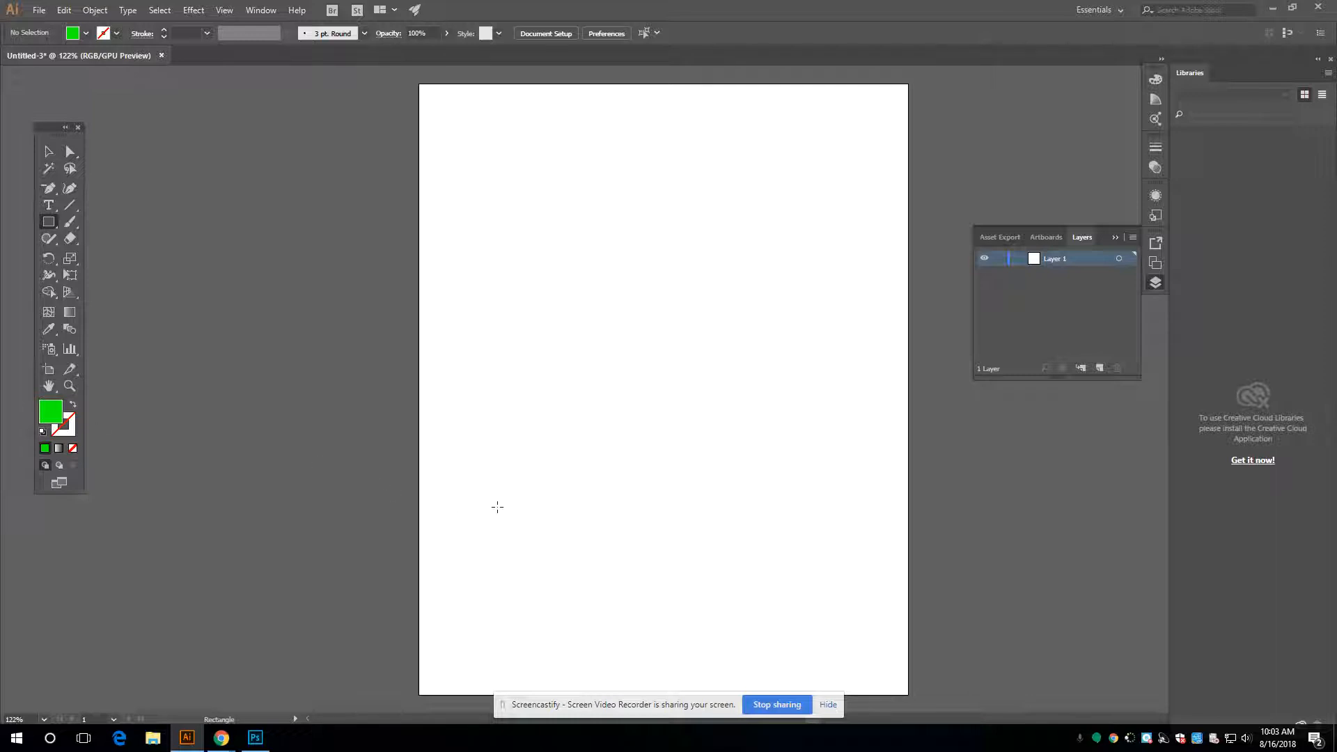
Draw a square about 3.8 in wide in the middle of the artboard and shift it slightly to the right
{"action": "left_click_drag", "start_coordinate": [508, 504], "coordinate": [743, 325]}
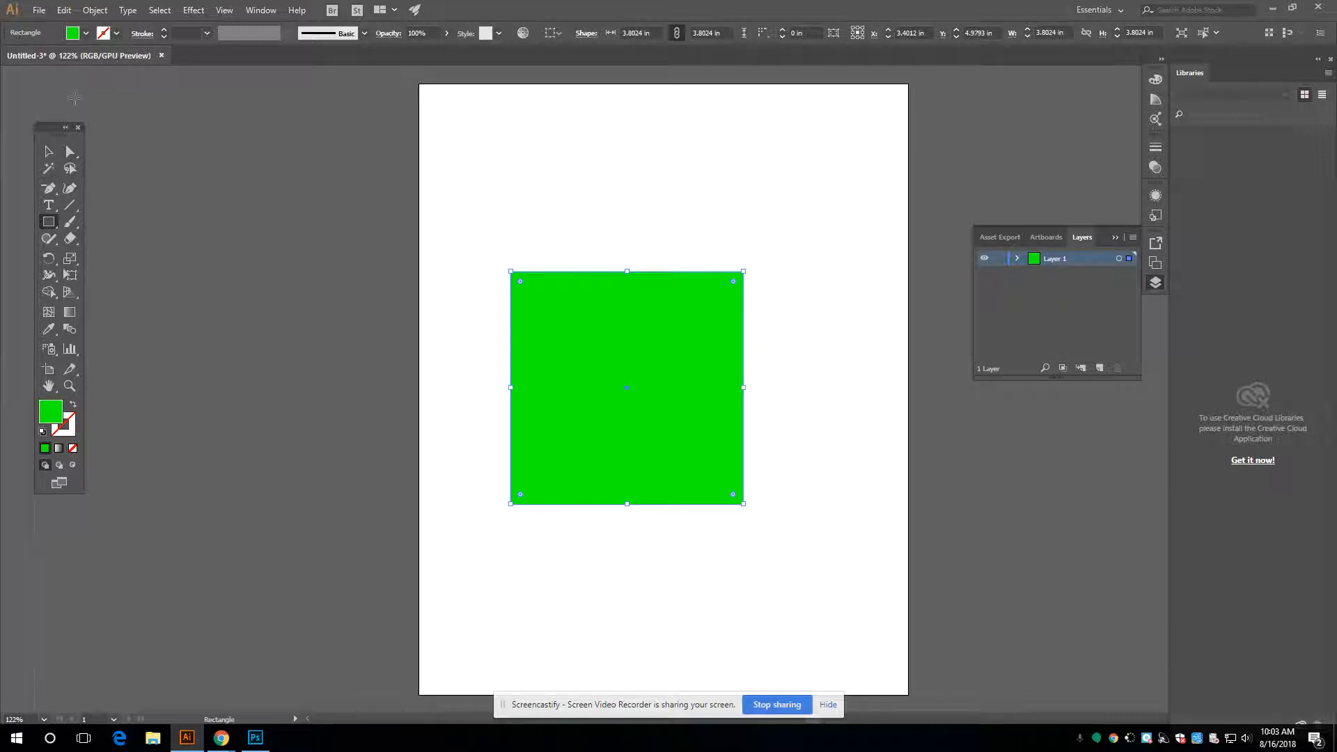
{"action": "left_click", "coordinate": [48, 151]}
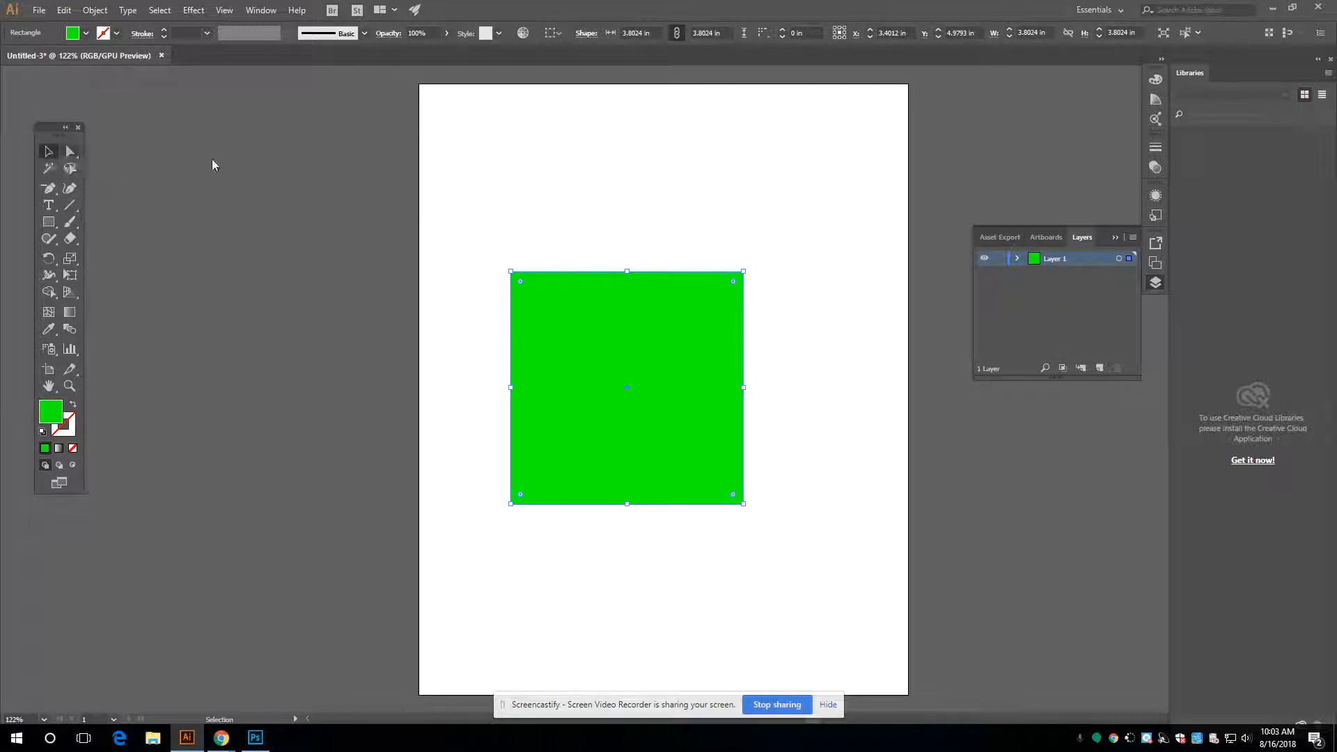
{"action": "left_click_drag", "start_coordinate": [600, 270], "coordinate": [613, 270]}
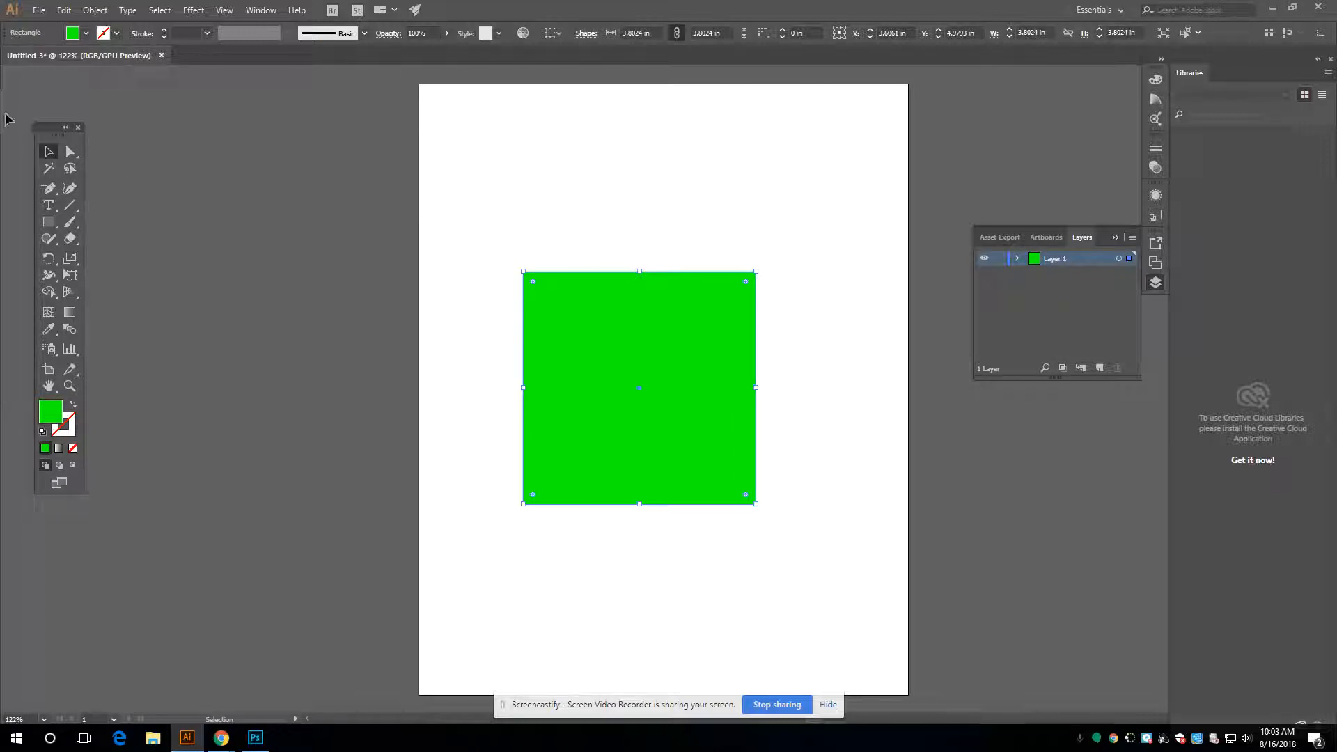
Apply a 3D Extrude & Bevel effect to the green square with preview enabled and an extrude depth of 361 pt
{"action": "left_click", "coordinate": [195, 9]}
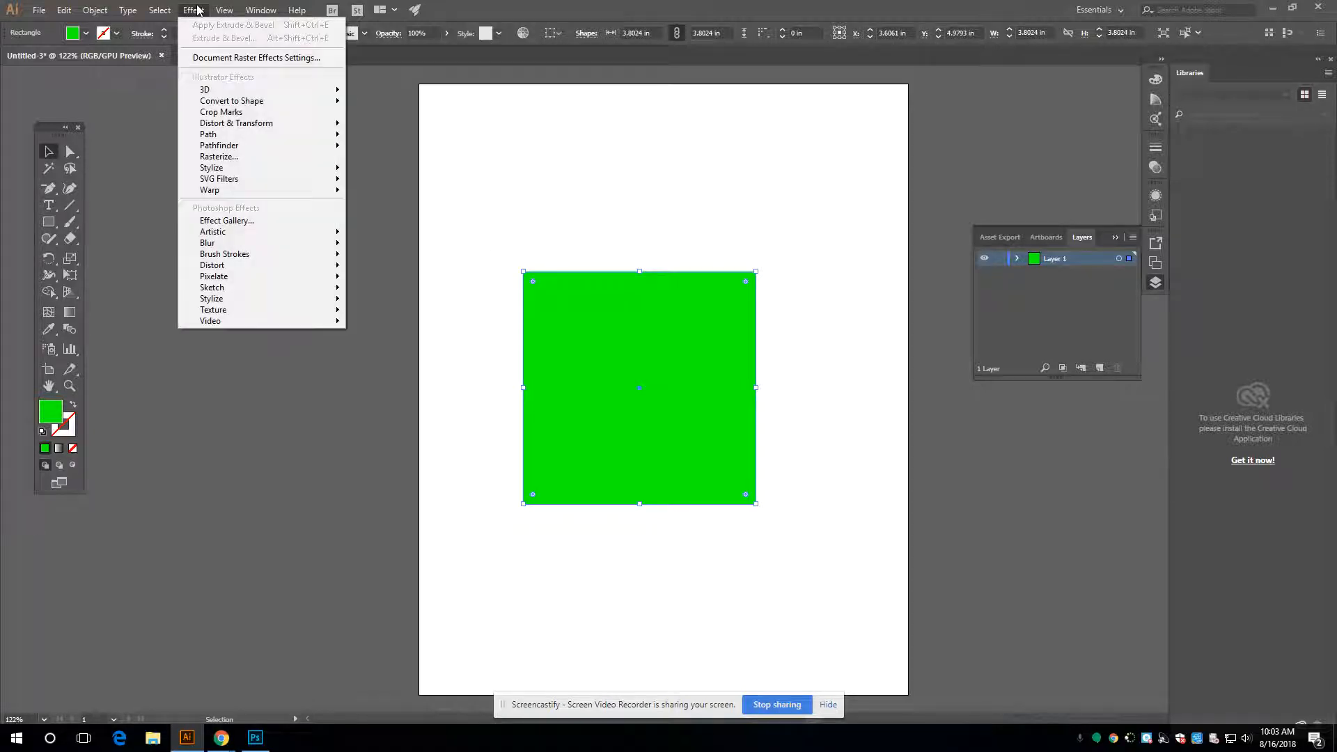
{"action": "mouse_move", "coordinate": [242, 93]}
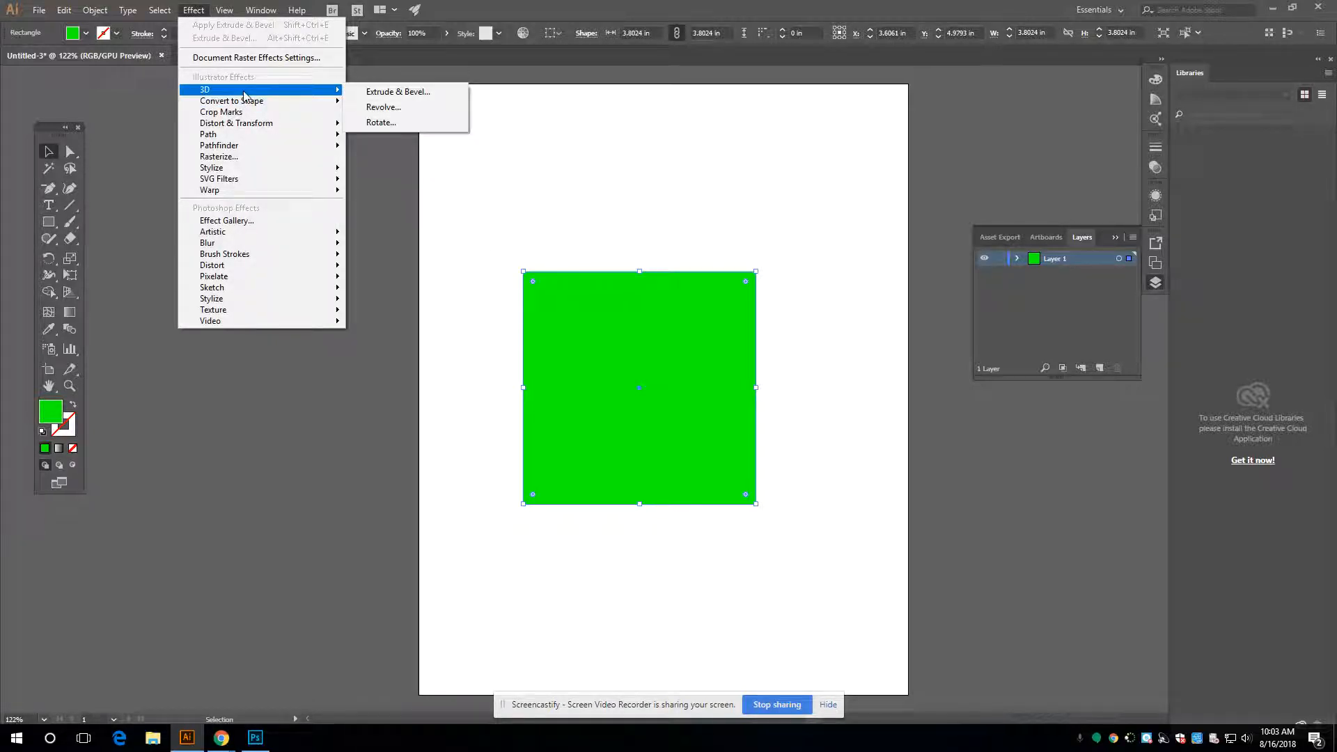
{"action": "left_click", "coordinate": [399, 96]}
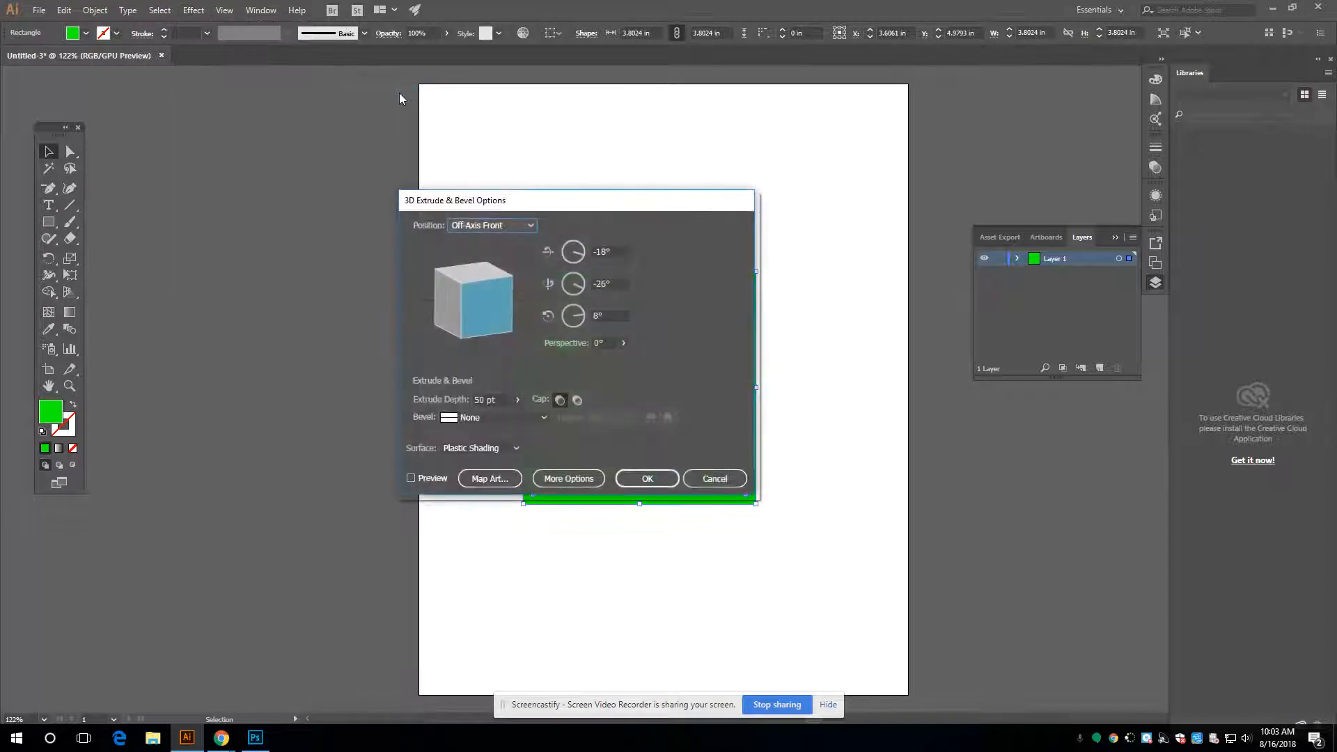
{"action": "left_click_drag", "start_coordinate": [469, 196], "coordinate": [802, 97]}
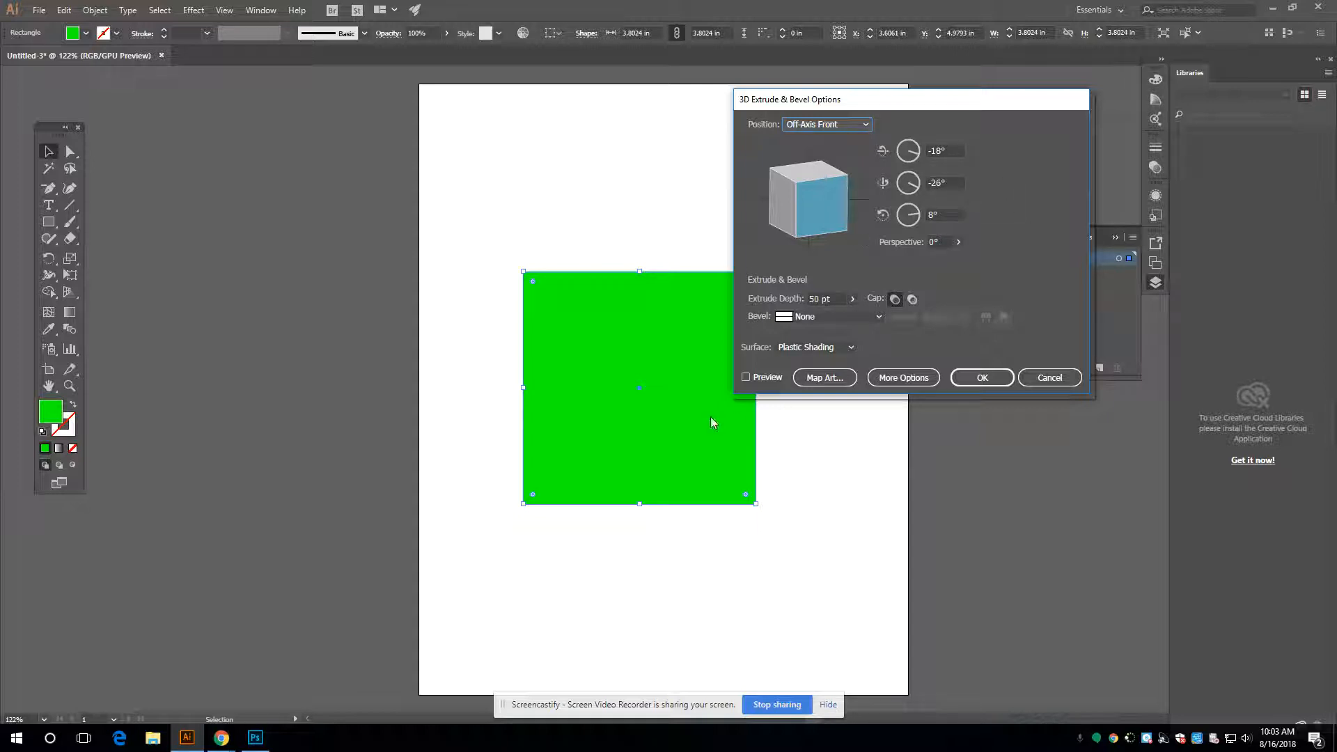
{"action": "left_click", "coordinate": [745, 377]}
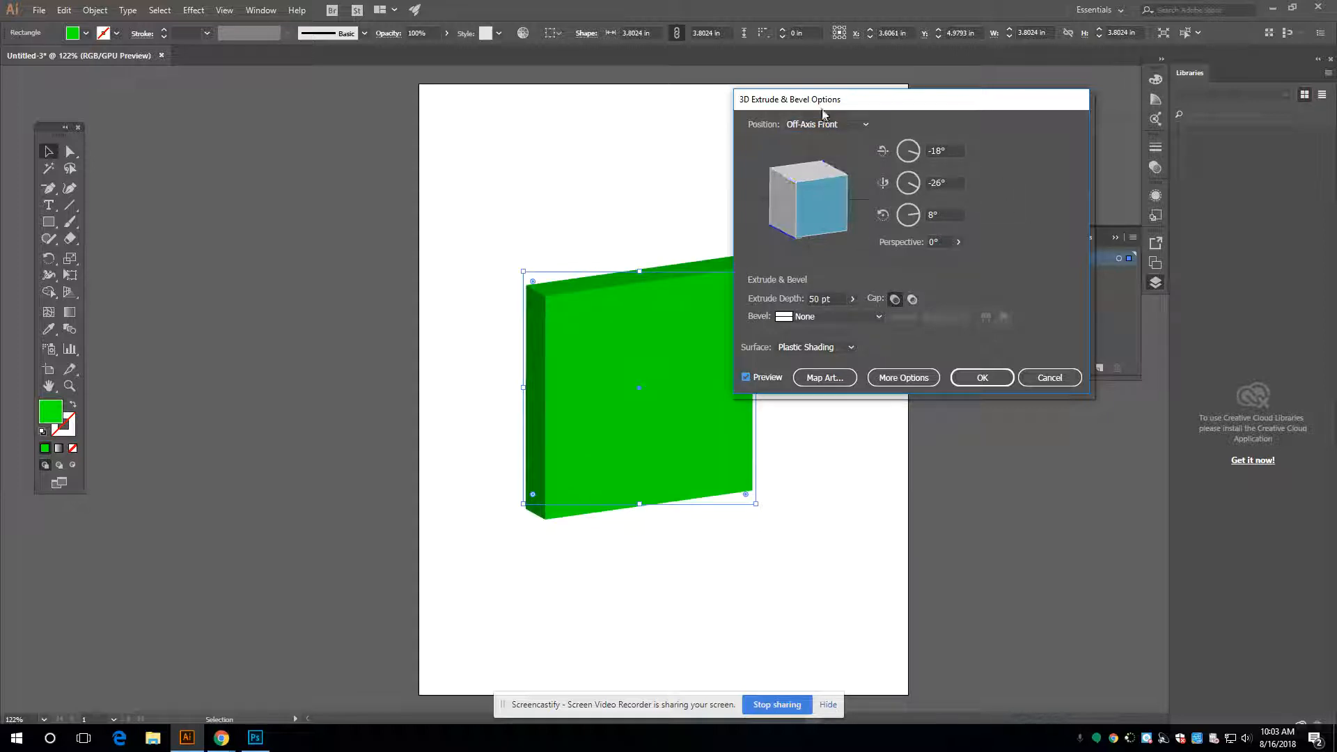
{"action": "left_click_drag", "start_coordinate": [825, 101], "coordinate": [923, 110]}
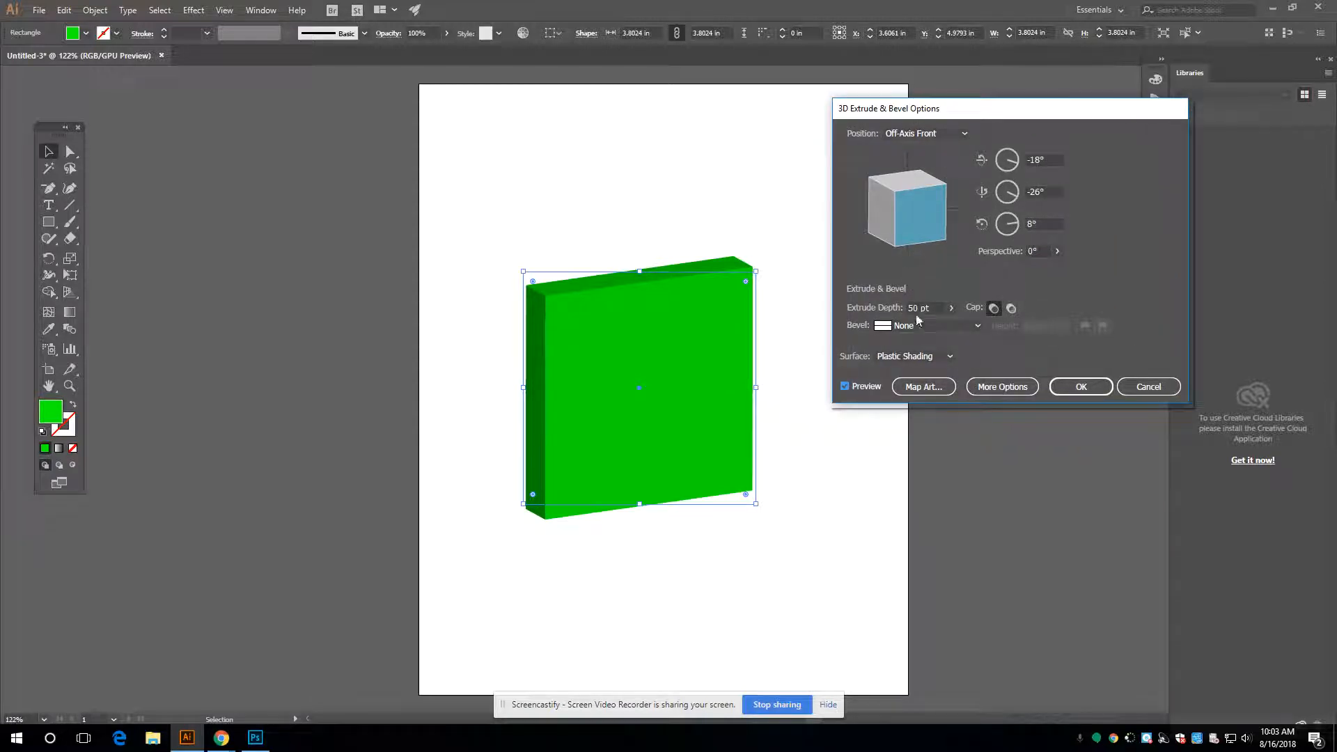
{"action": "left_click", "coordinate": [951, 307]}
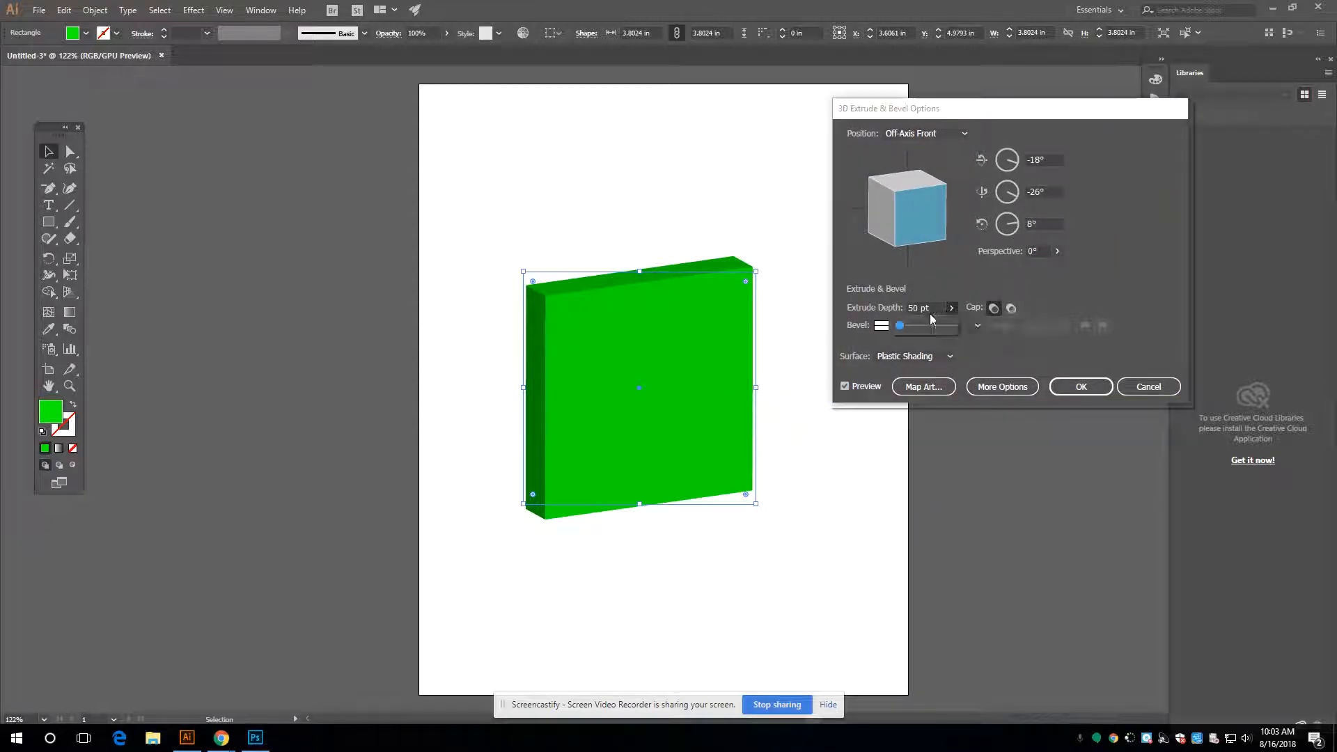
{"action": "mouse_move", "coordinate": [899, 325]}
{"action": "left_mouse_down"}
{"action": "mouse_move", "coordinate": [920, 329]}
{"action": "mouse_move", "coordinate": [907, 326]}
{"action": "left_mouse_up"}
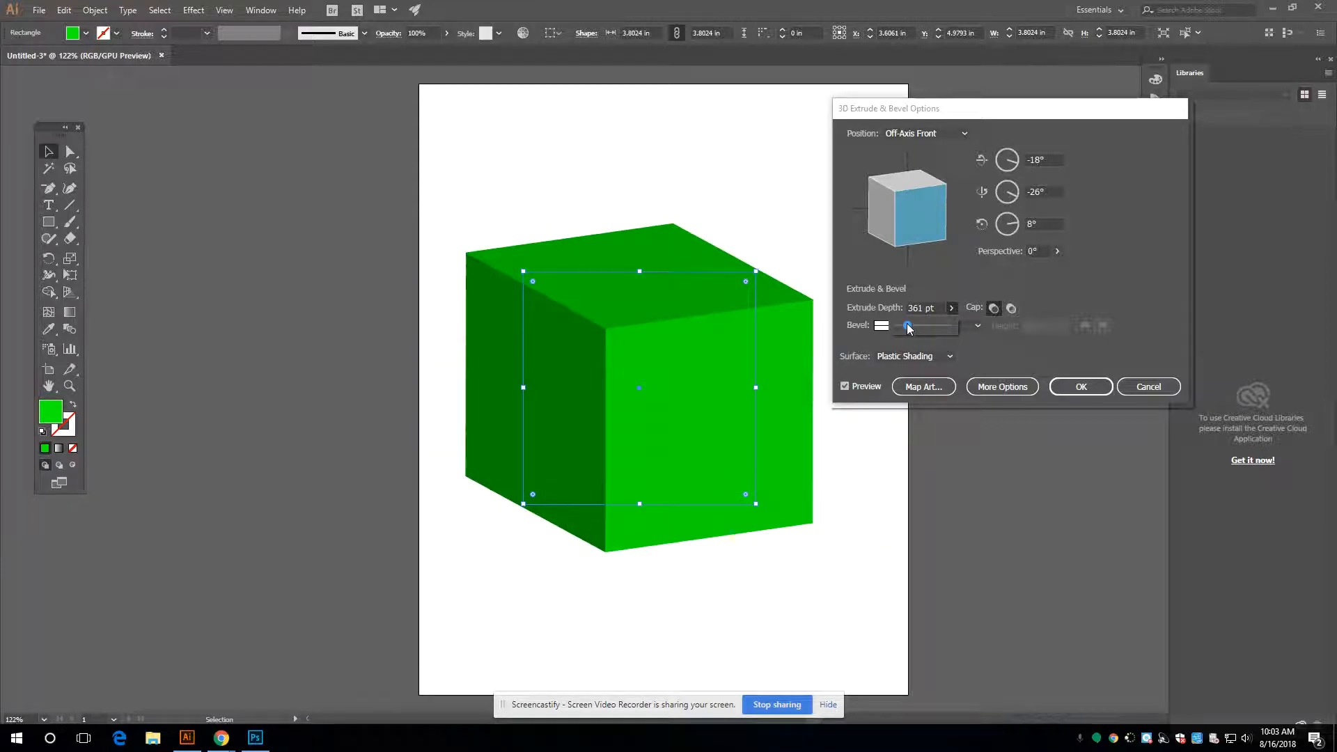
{"action": "left_click", "coordinate": [1078, 390]}
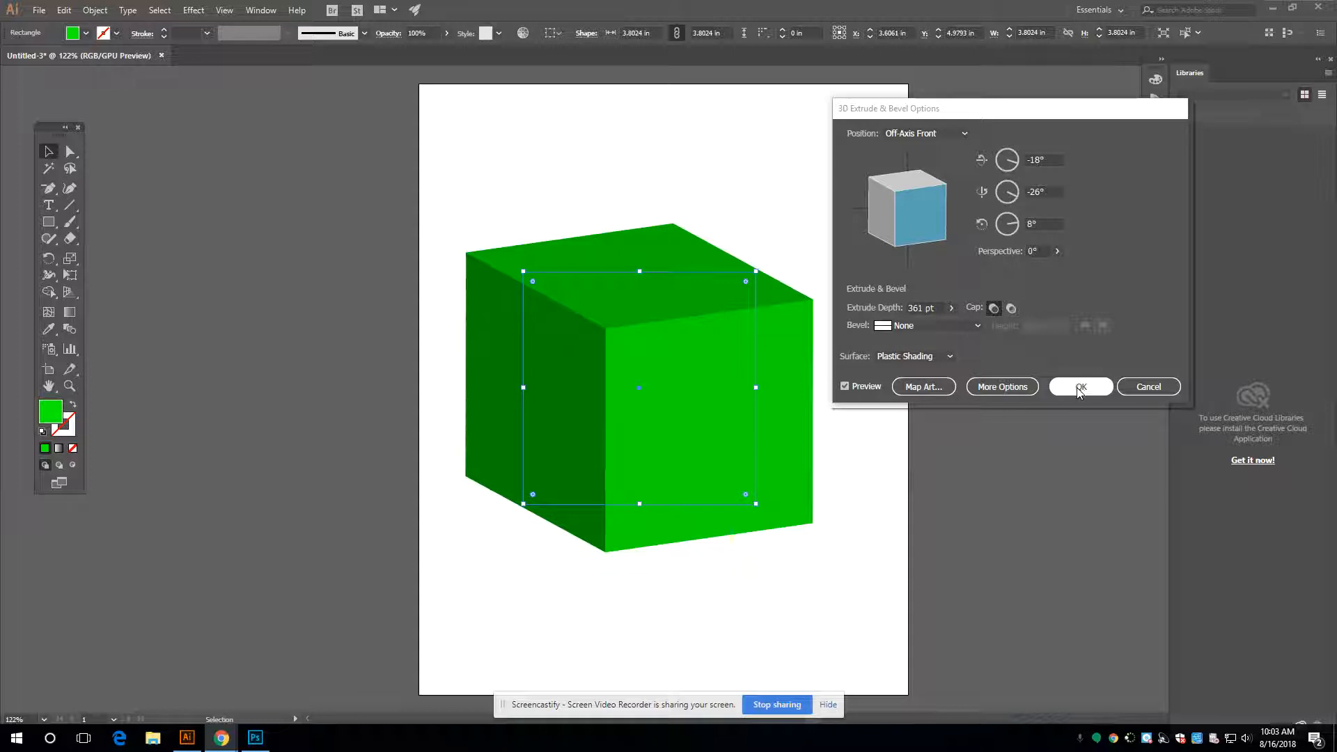
{"action": "left_click", "coordinate": [1079, 389]}
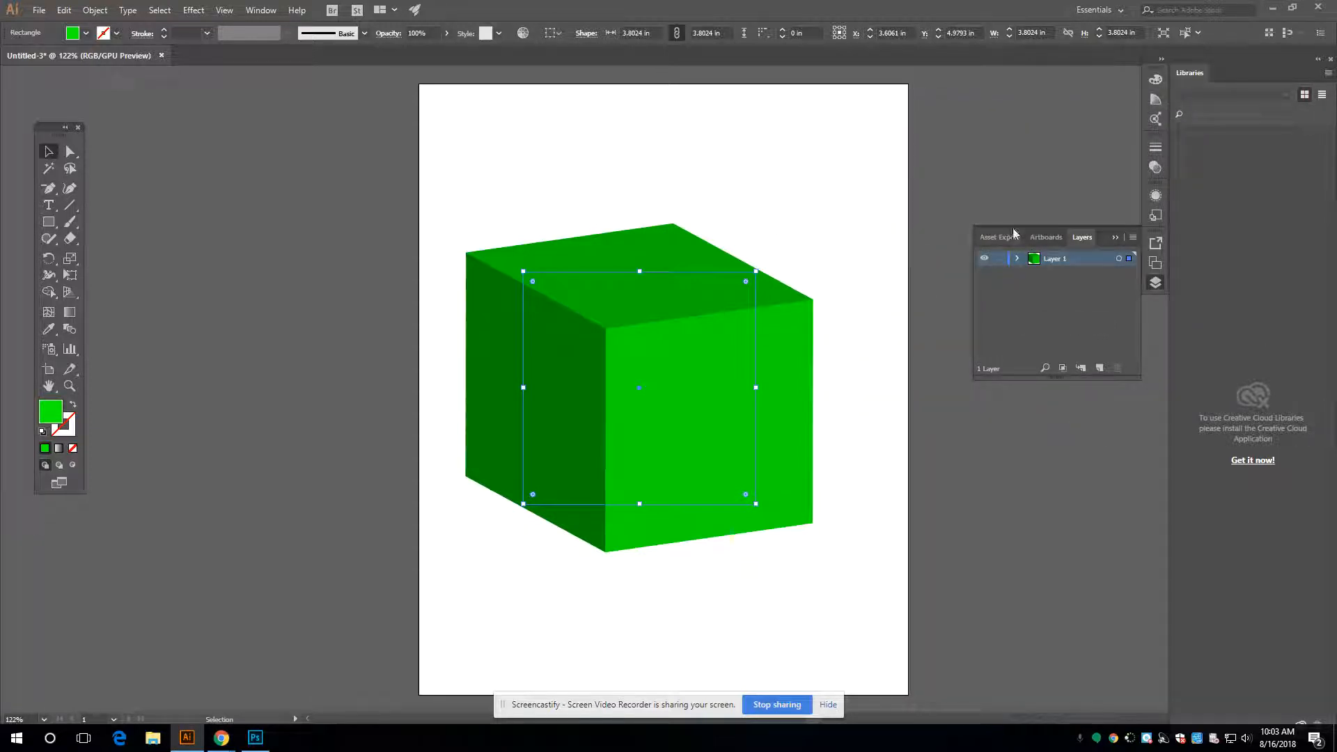
Move the extruded cube slightly to the right on the artboard and deselect it
{"action": "left_click", "coordinate": [739, 108]}
{"action": "left_click", "coordinate": [695, 419]}
{"action": "left_click", "coordinate": [885, 304]}
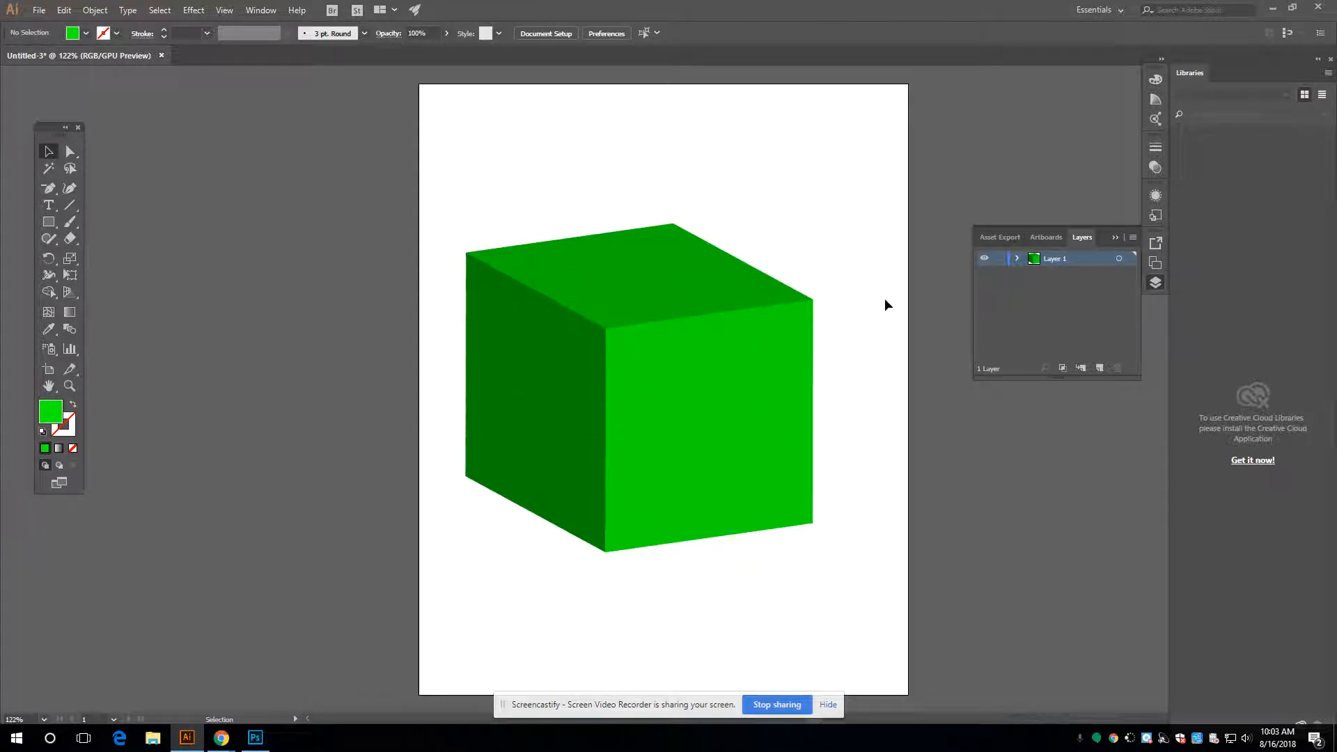
{"action": "left_click_drag", "start_coordinate": [745, 309], "coordinate": [769, 309]}
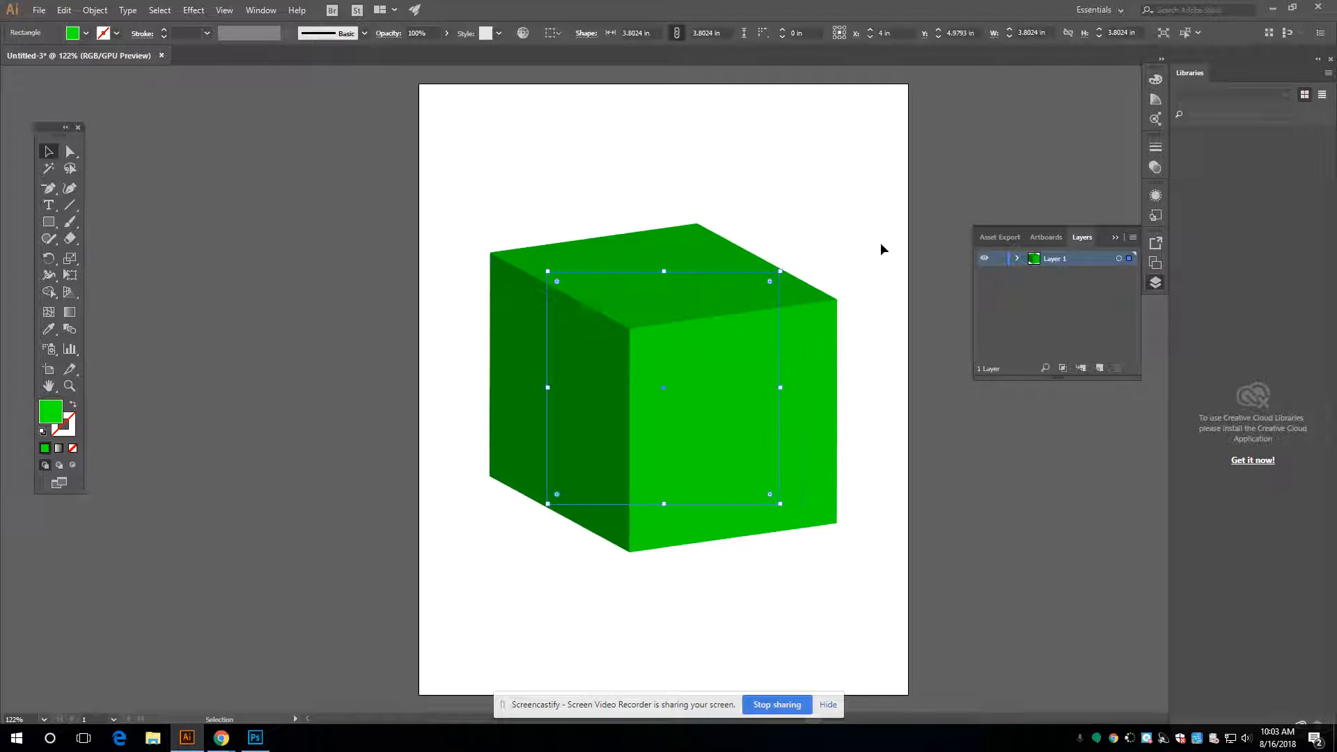
{"action": "left_click", "coordinate": [880, 242]}
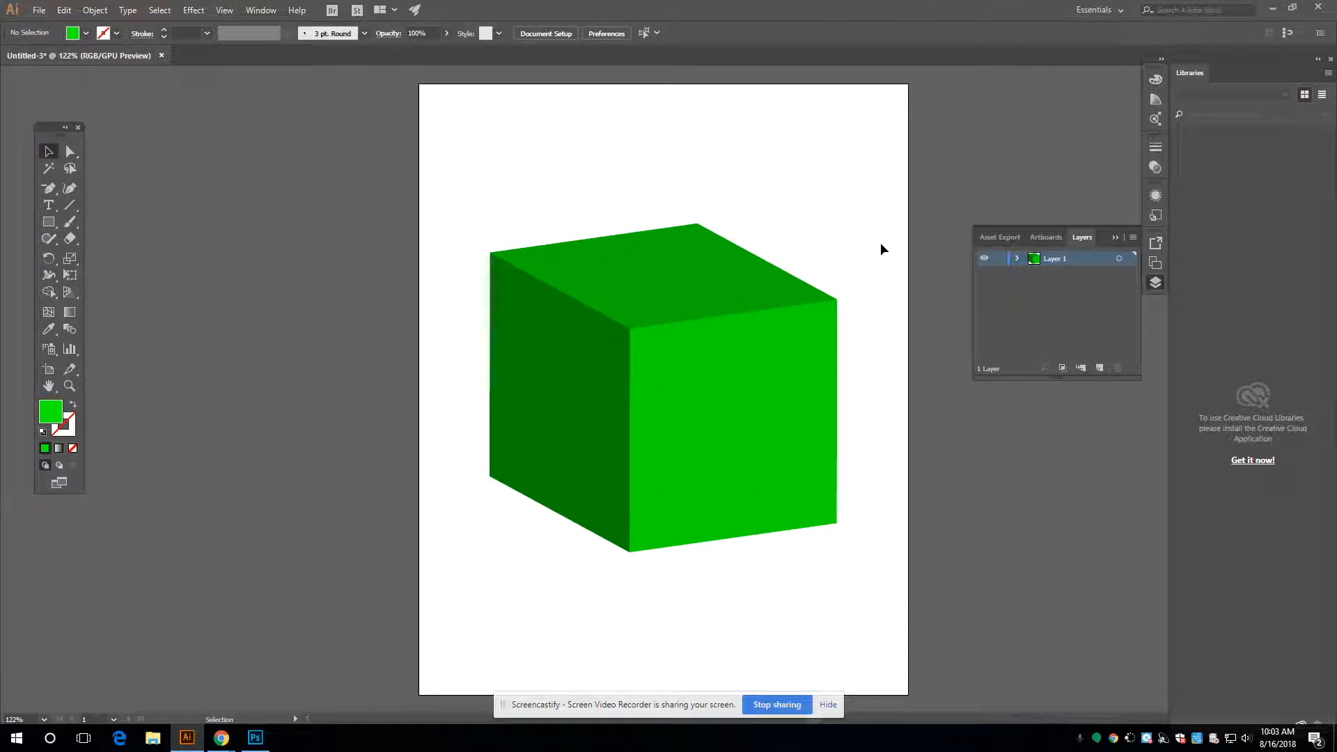
Set up the Pen tool with no fill and a black stroke
{"action": "key", "text": "p"}
{"action": "left_click", "coordinate": [86, 33]}
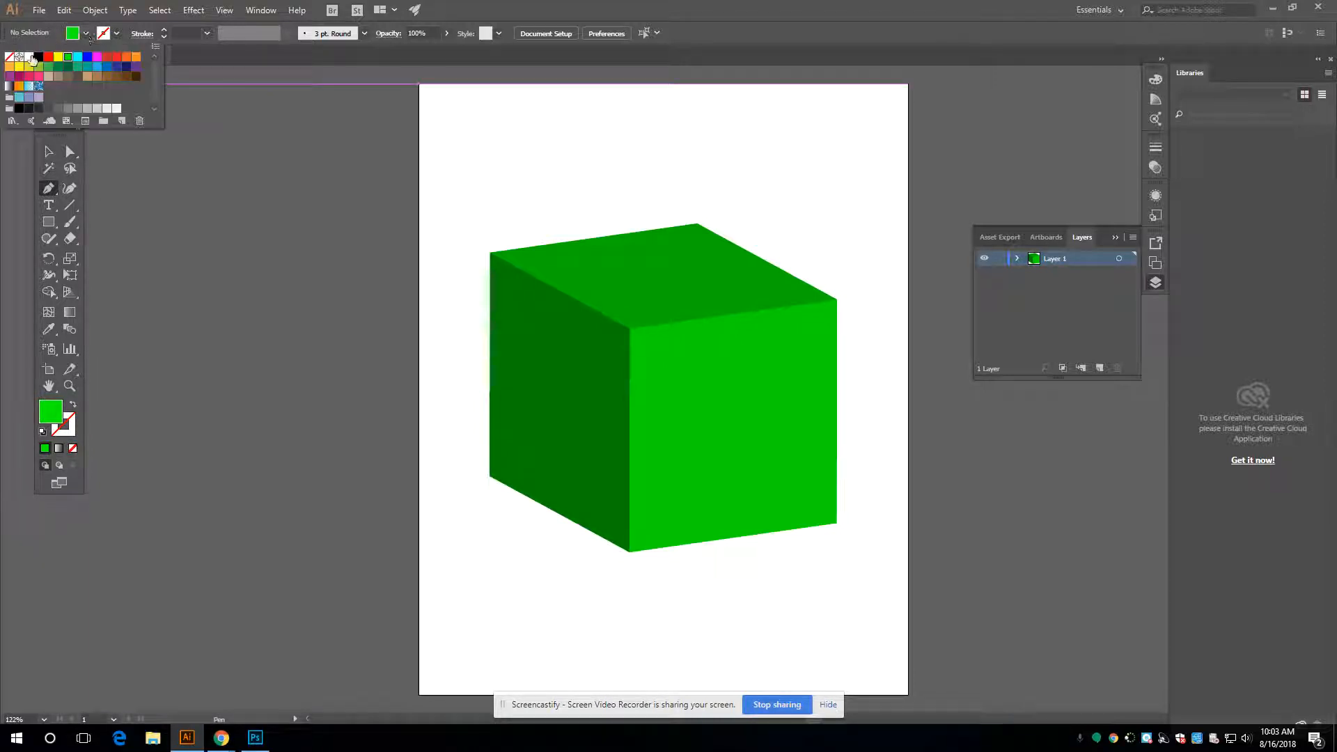
{"action": "left_click", "coordinate": [9, 56]}
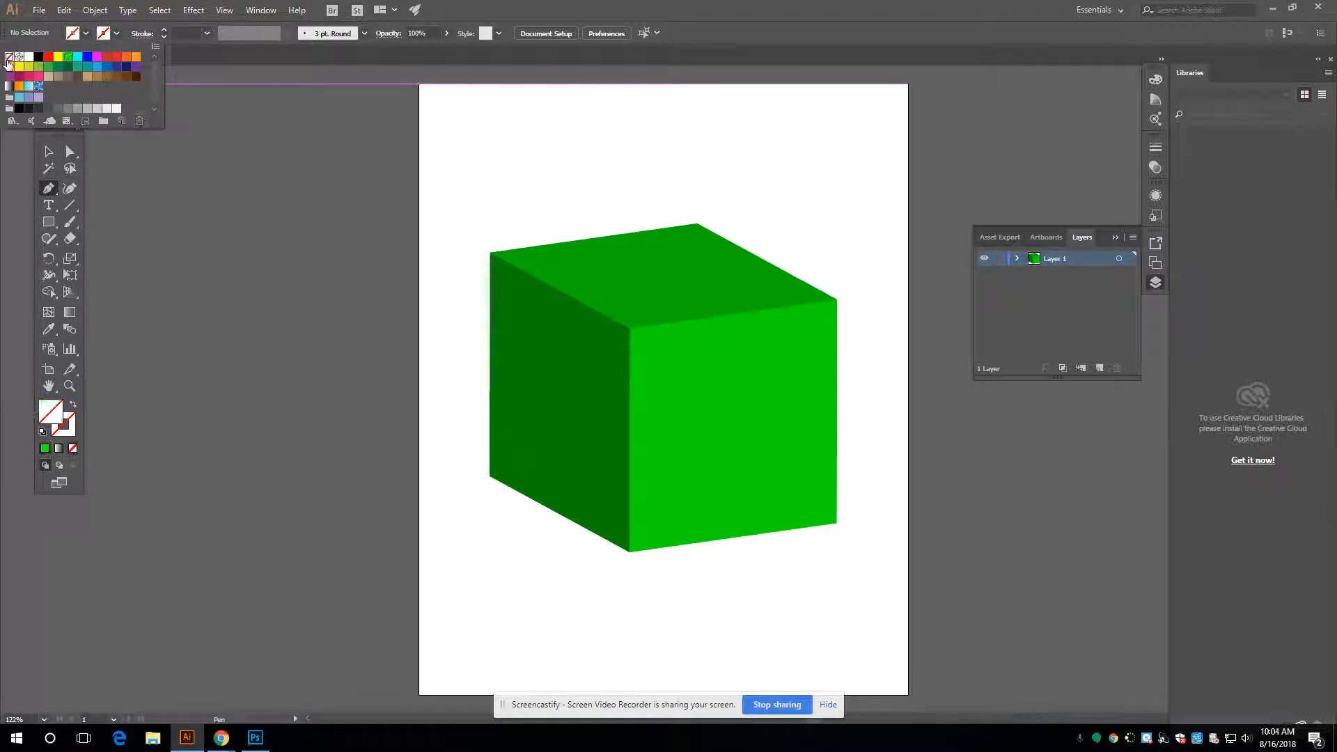
{"action": "left_click", "coordinate": [117, 33]}
{"action": "left_click", "coordinate": [117, 34]}
{"action": "left_click", "coordinate": [38, 56]}
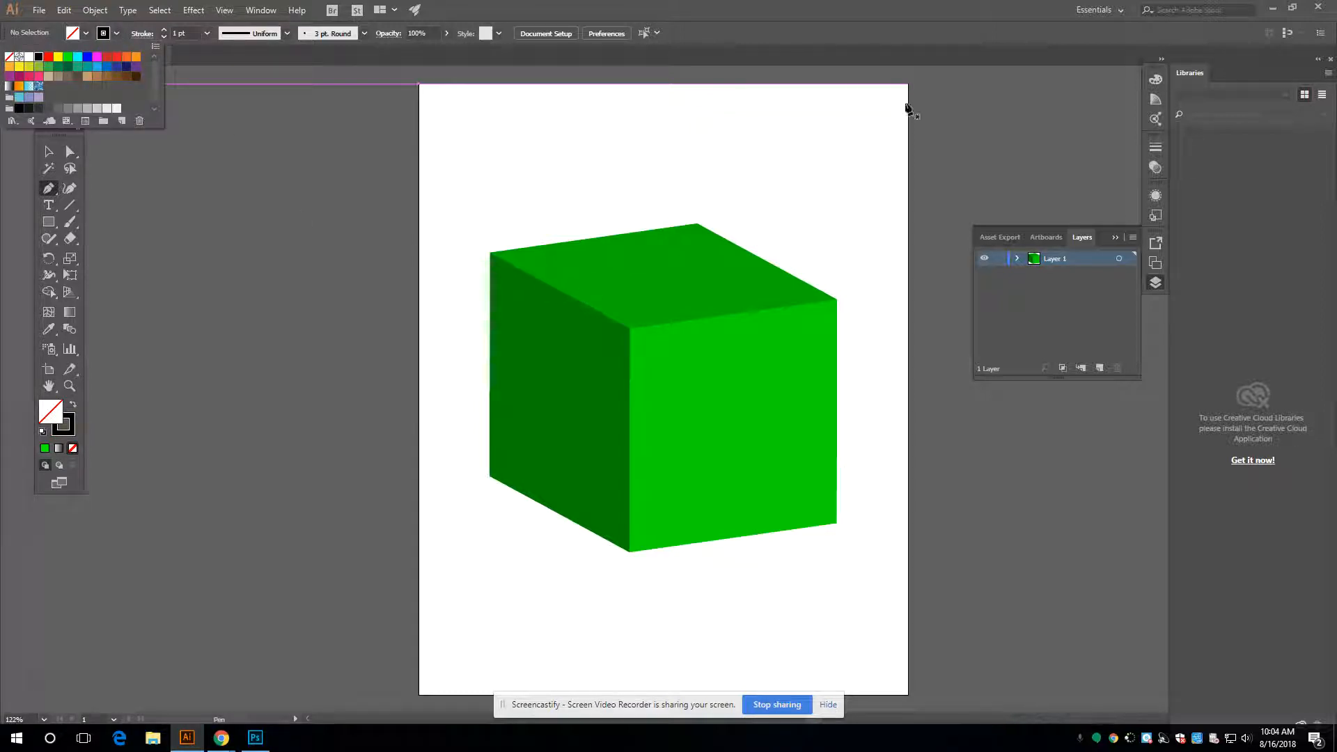
{"action": "left_click", "coordinate": [881, 7]}
Trace the bright green front face of the cube with the Pen tool as a closed four-corner outline
{"action": "key", "text": "ctrl+="}
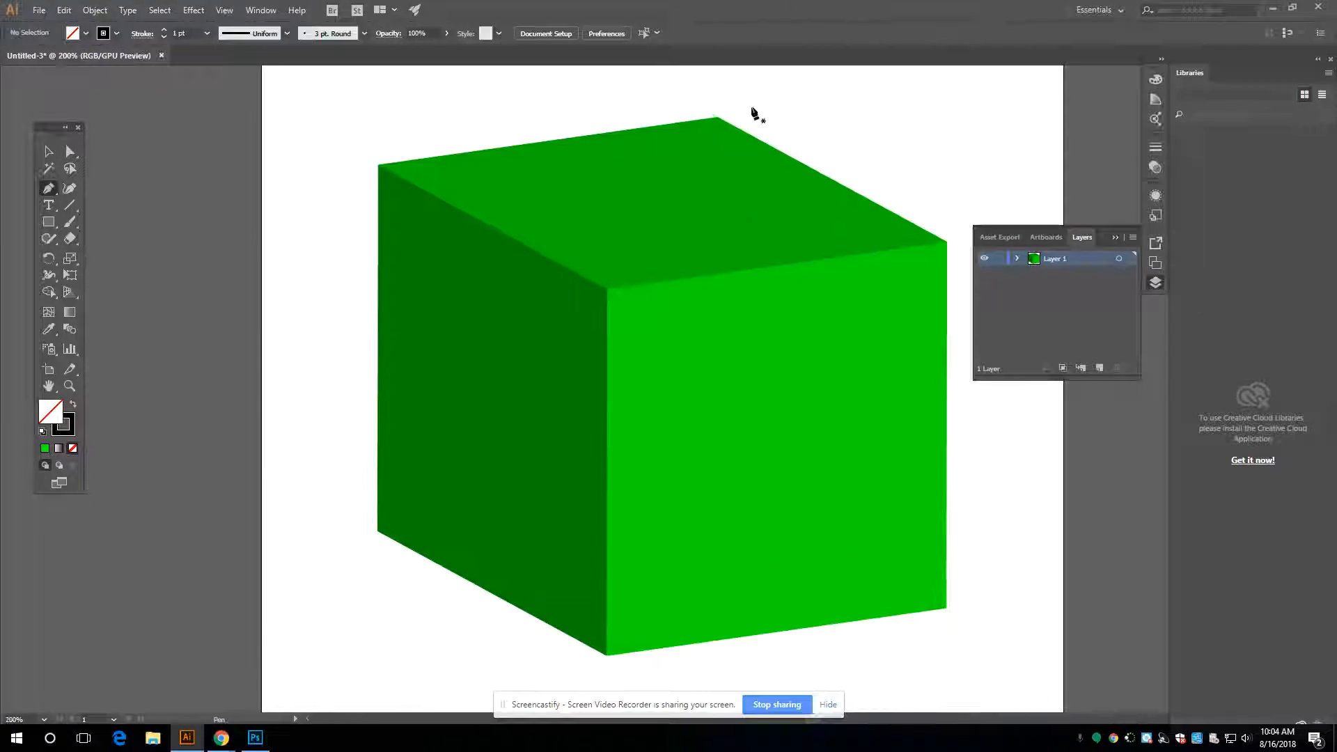
{"action": "key", "text": "ctrl+="}
{"action": "key", "text": "ctrl+="}
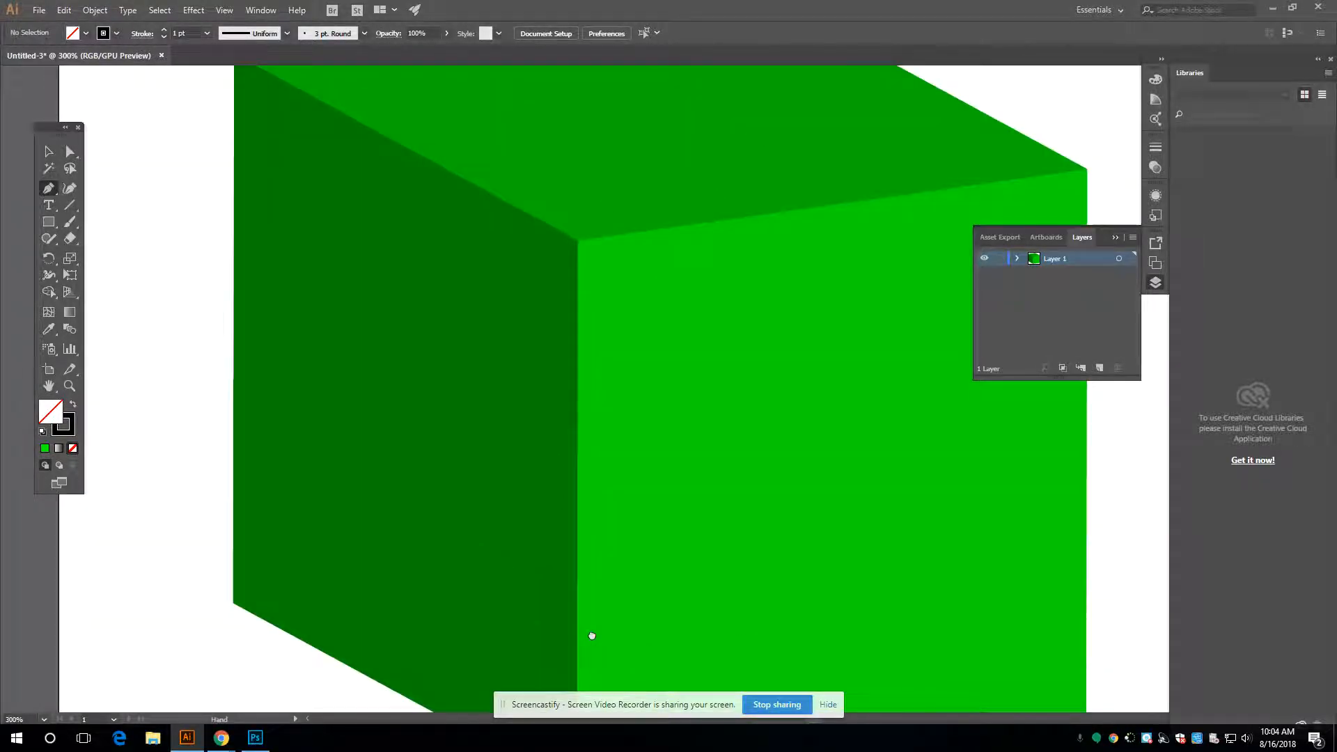
{"action": "left_click_drag", "start_coordinate": [587, 633], "coordinate": [511, 554]}
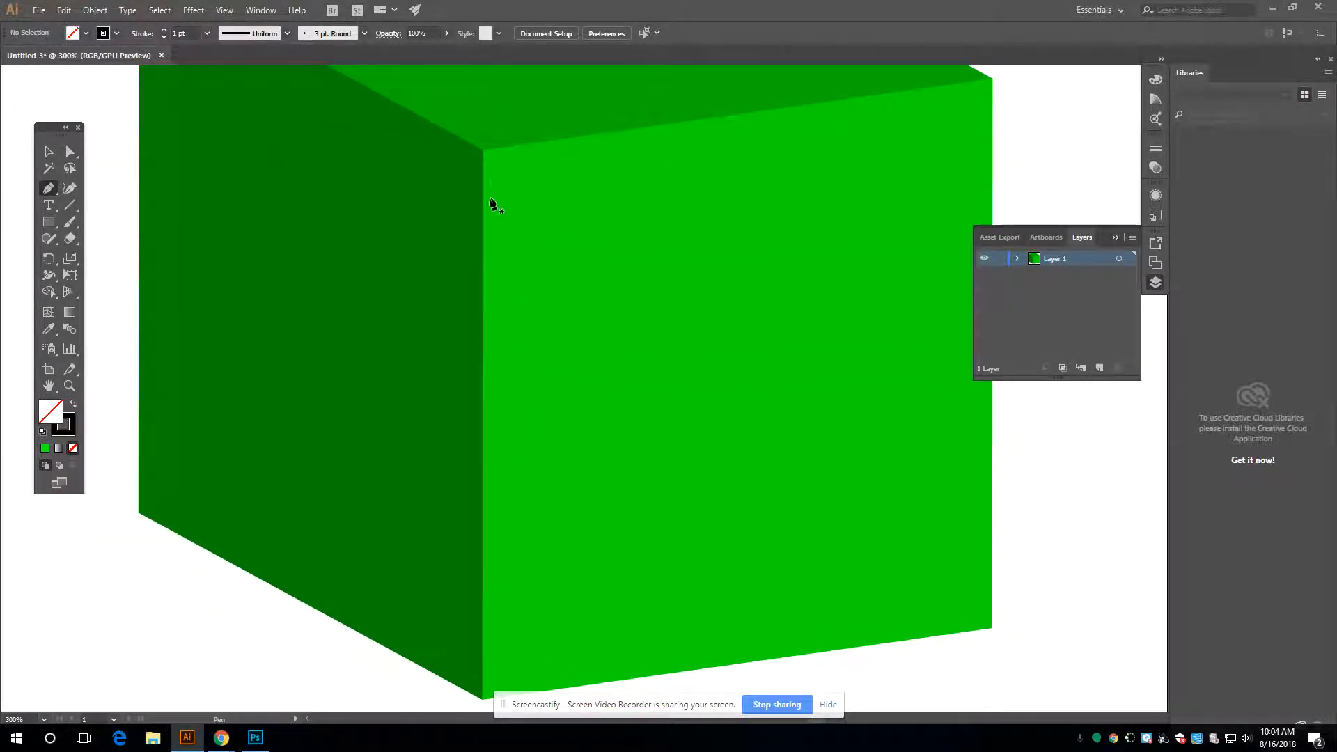
{"action": "left_click", "coordinate": [482, 151]}
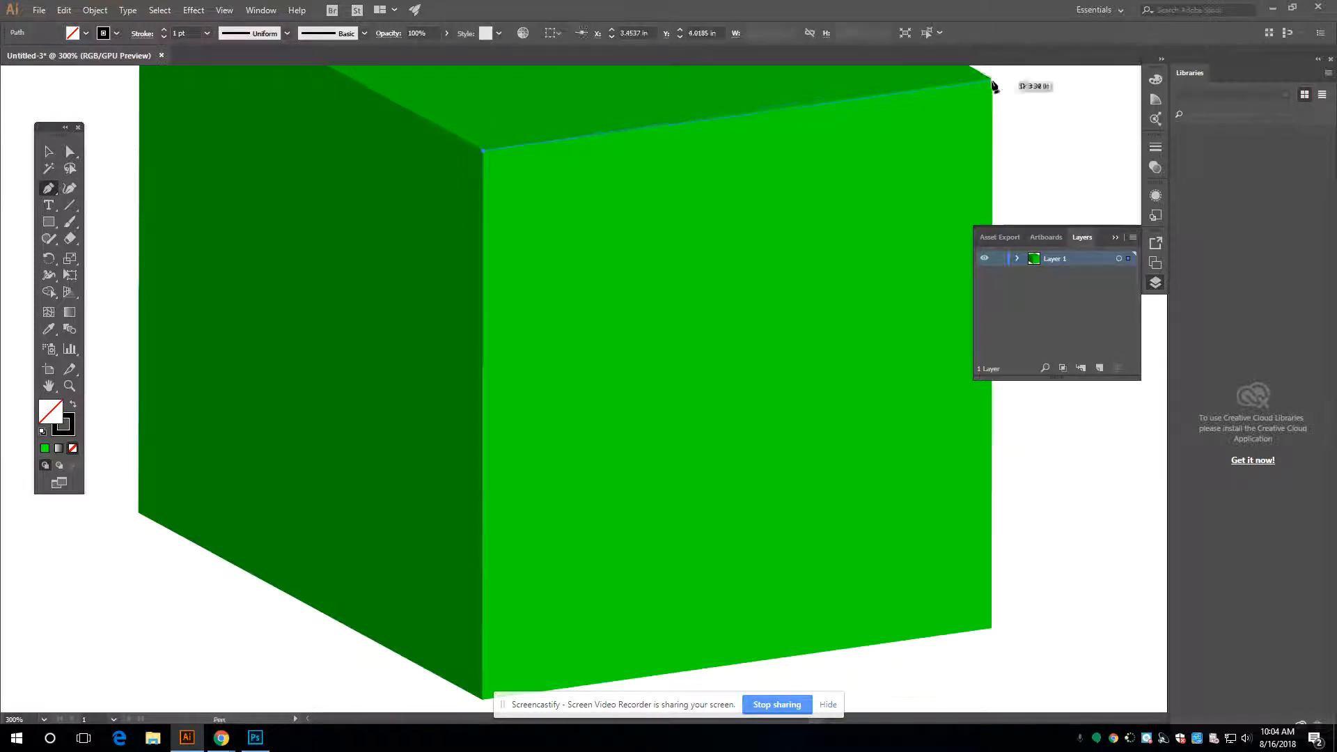
{"action": "left_click", "coordinate": [992, 81]}
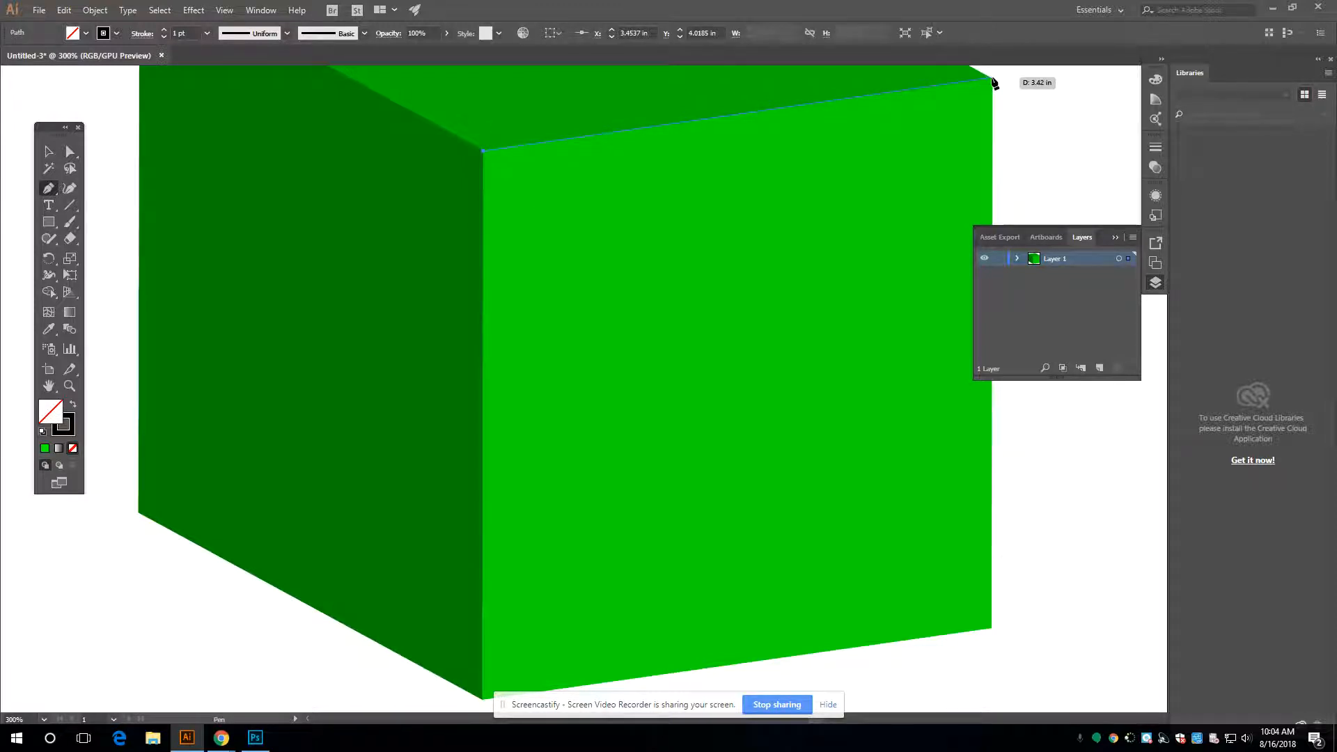
{"action": "left_click", "coordinate": [992, 628]}
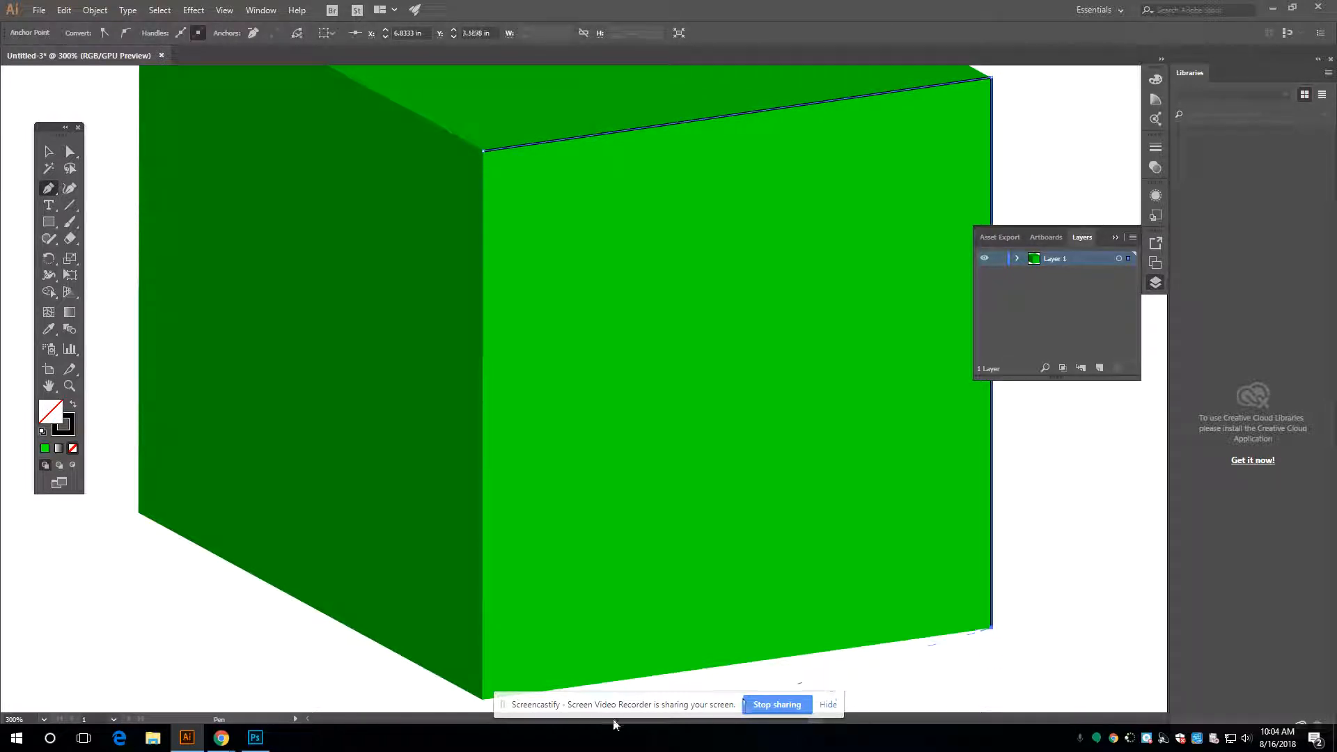
{"action": "left_click", "coordinate": [483, 700]}
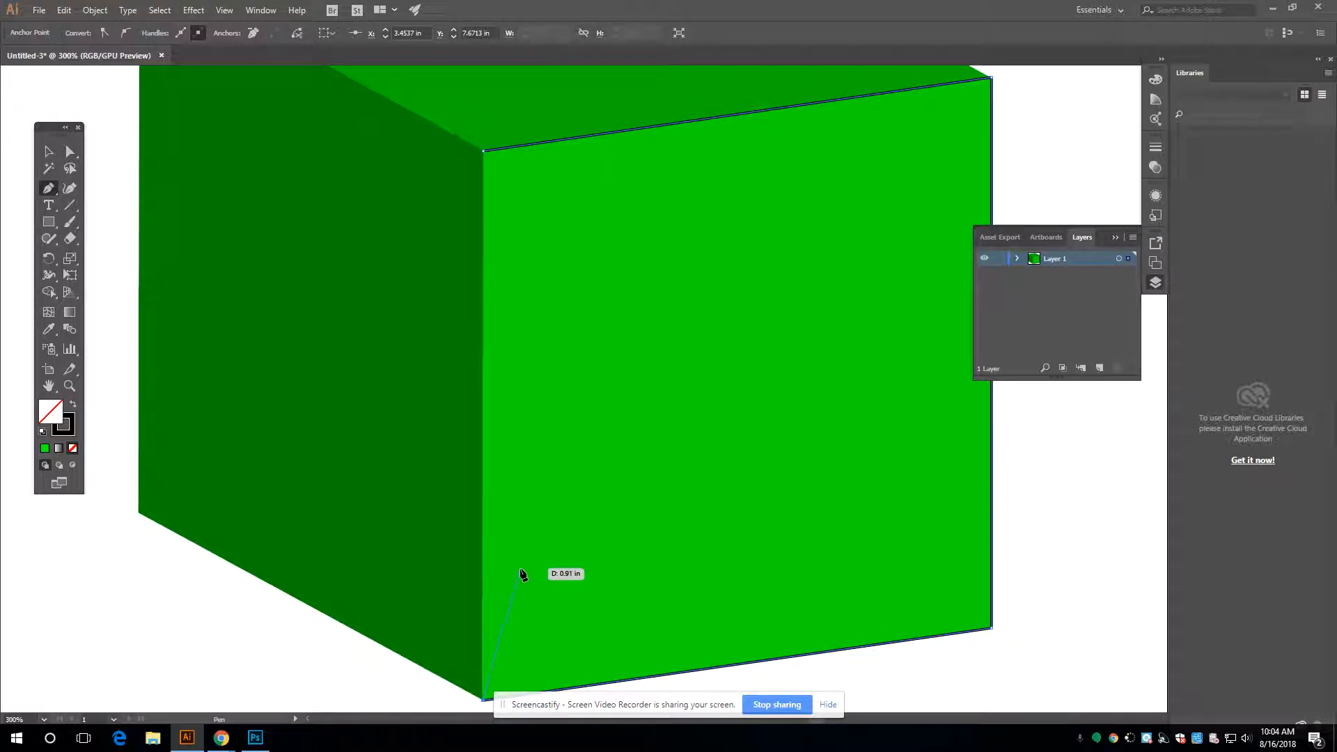
{"action": "left_click_drag", "start_coordinate": [432, 379], "coordinate": [438, 583]}
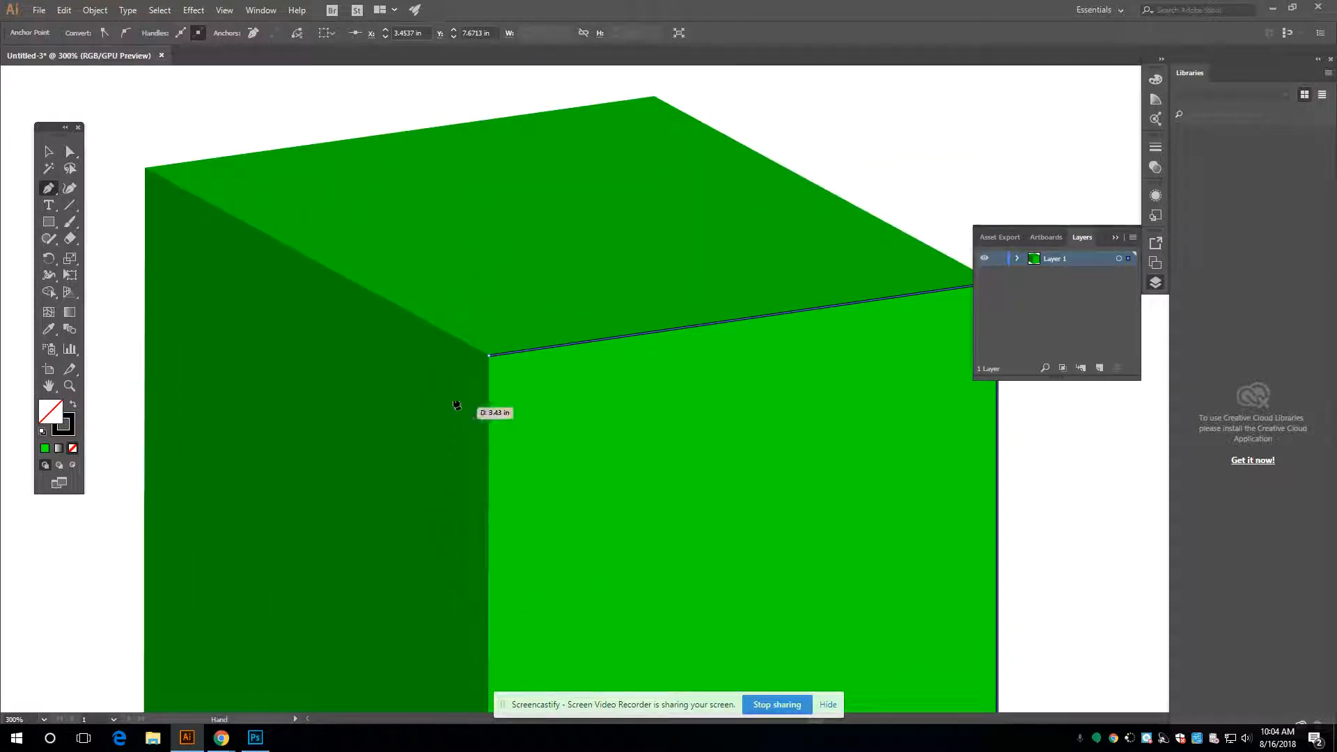
{"action": "left_click", "coordinate": [490, 356]}
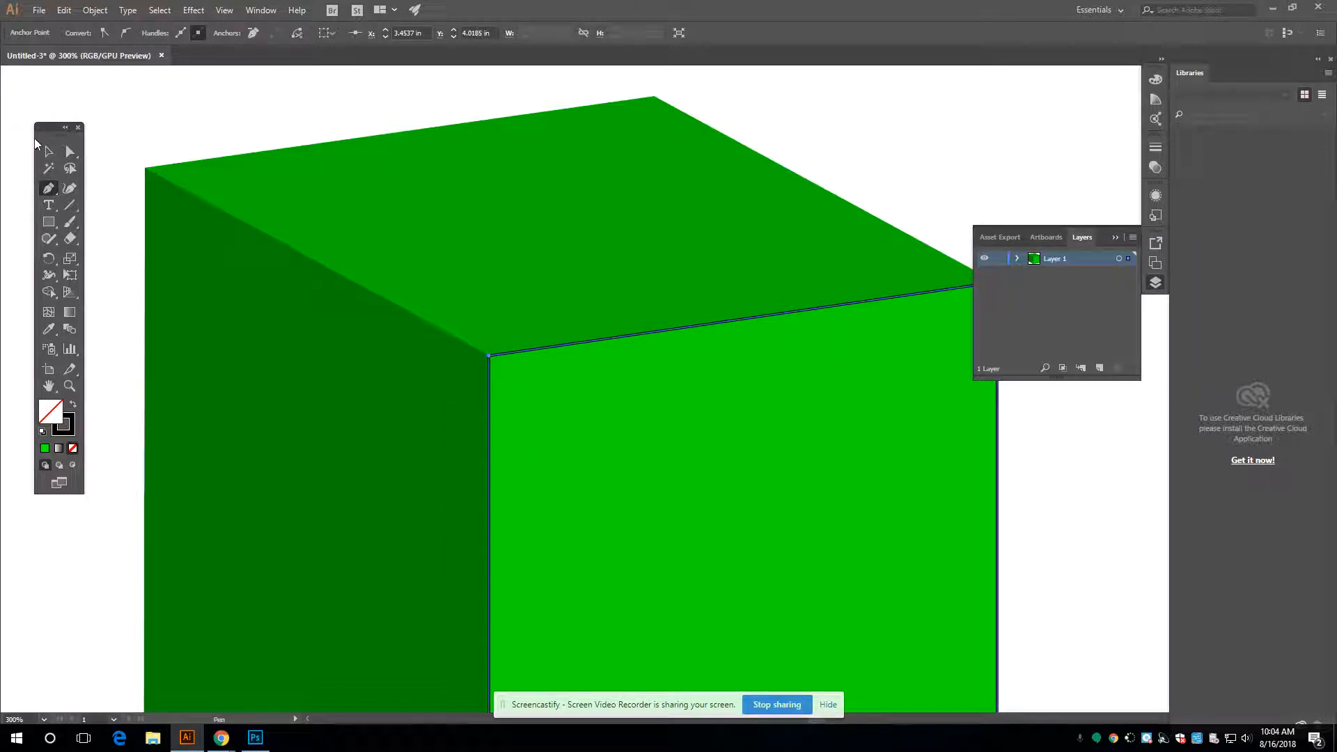
Remove the stroke from the front face outline and make its fill active
{"action": "left_click", "coordinate": [48, 151]}
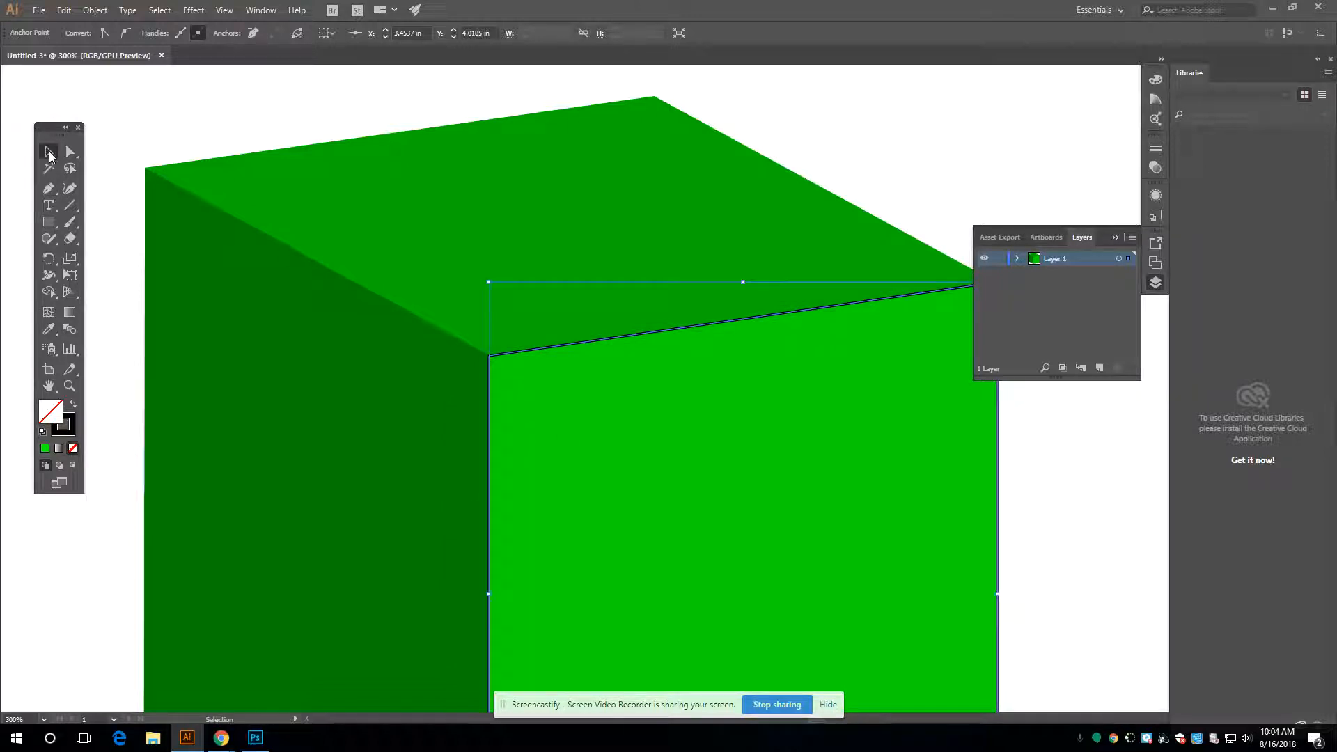
{"action": "left_click", "coordinate": [70, 437]}
{"action": "left_click", "coordinate": [74, 449]}
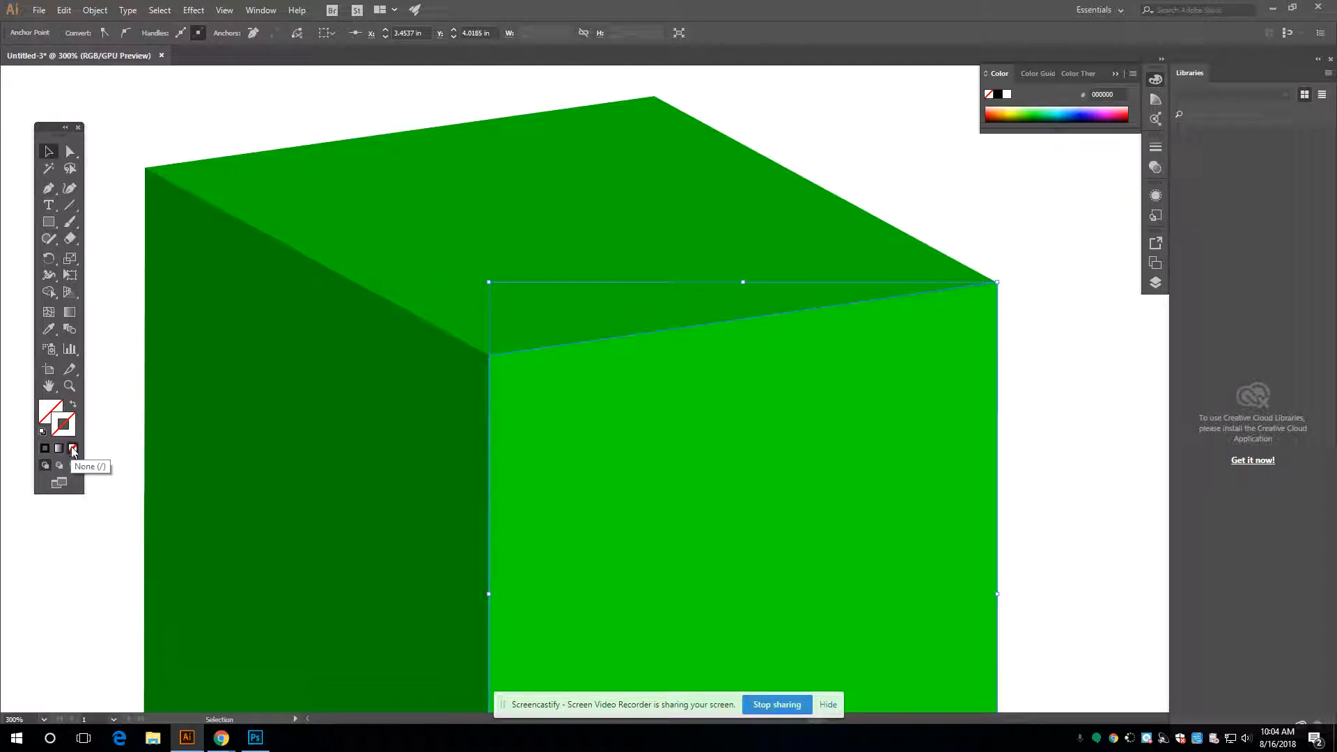
{"action": "left_click", "coordinate": [52, 404]}
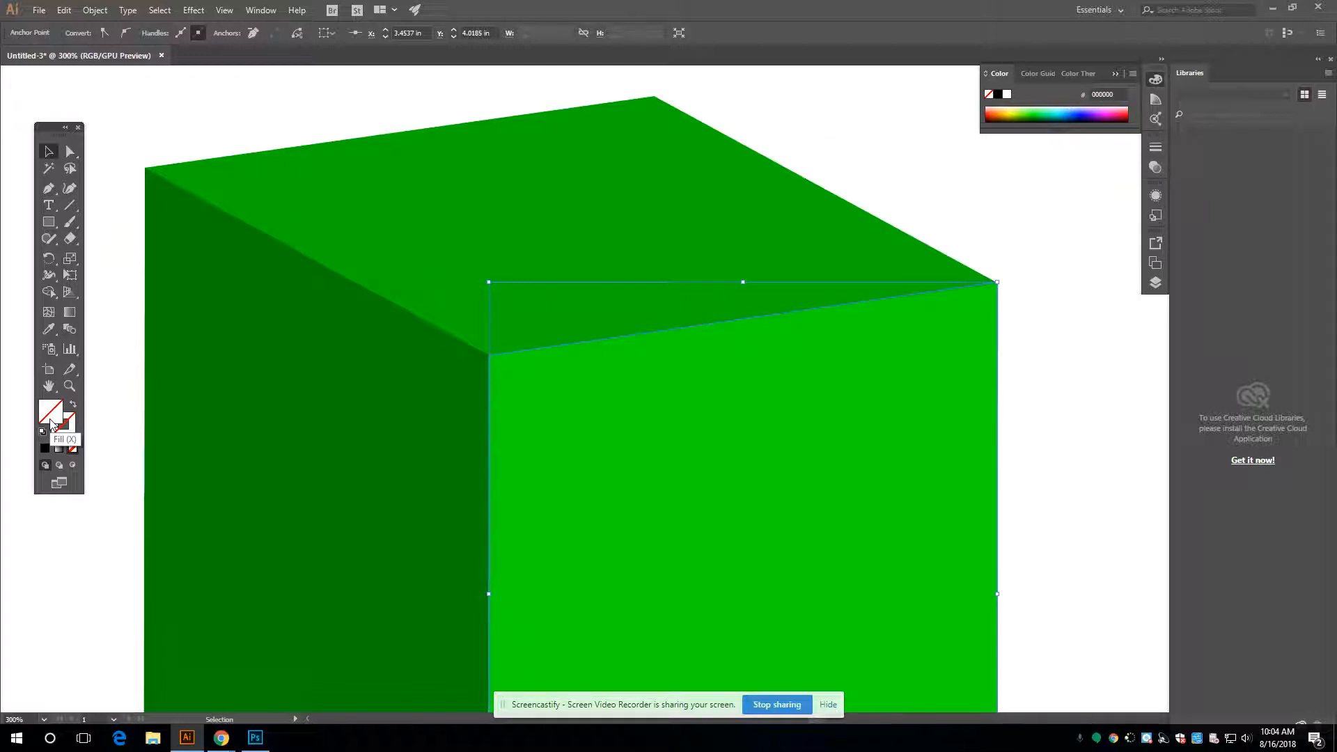
{"action": "left_click", "coordinate": [655, 335]}
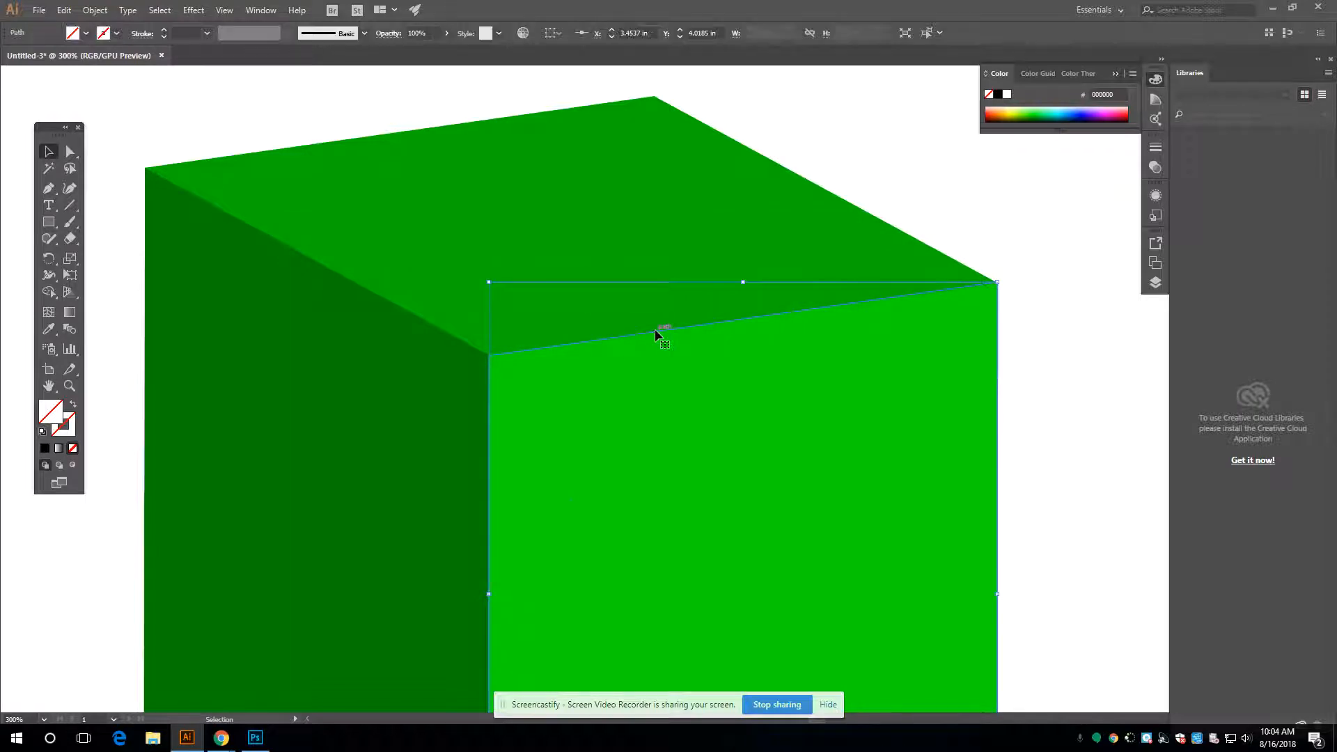
Open the Gradient tool's settings for the front face outline and place them beside the cube
{"action": "left_click", "coordinate": [87, 34]}
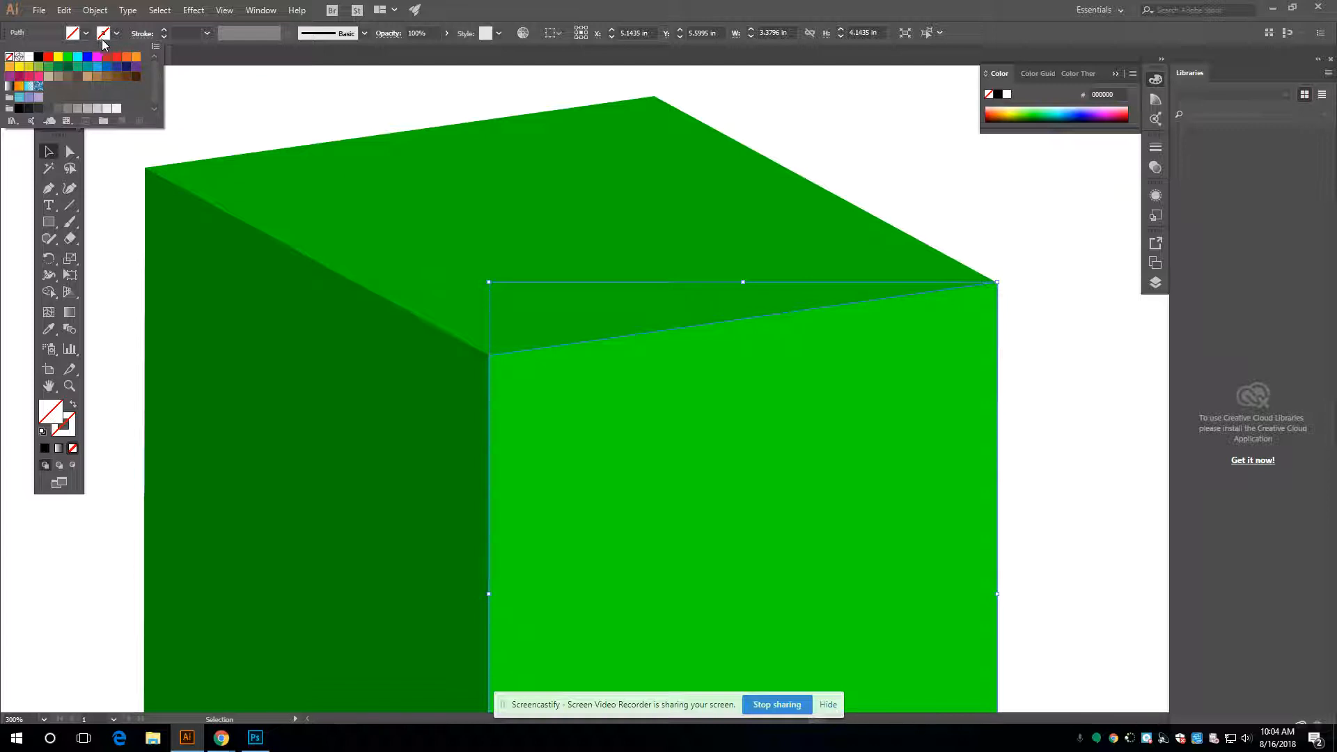
{"action": "left_click", "coordinate": [69, 318]}
{"action": "left_click", "coordinate": [69, 316]}
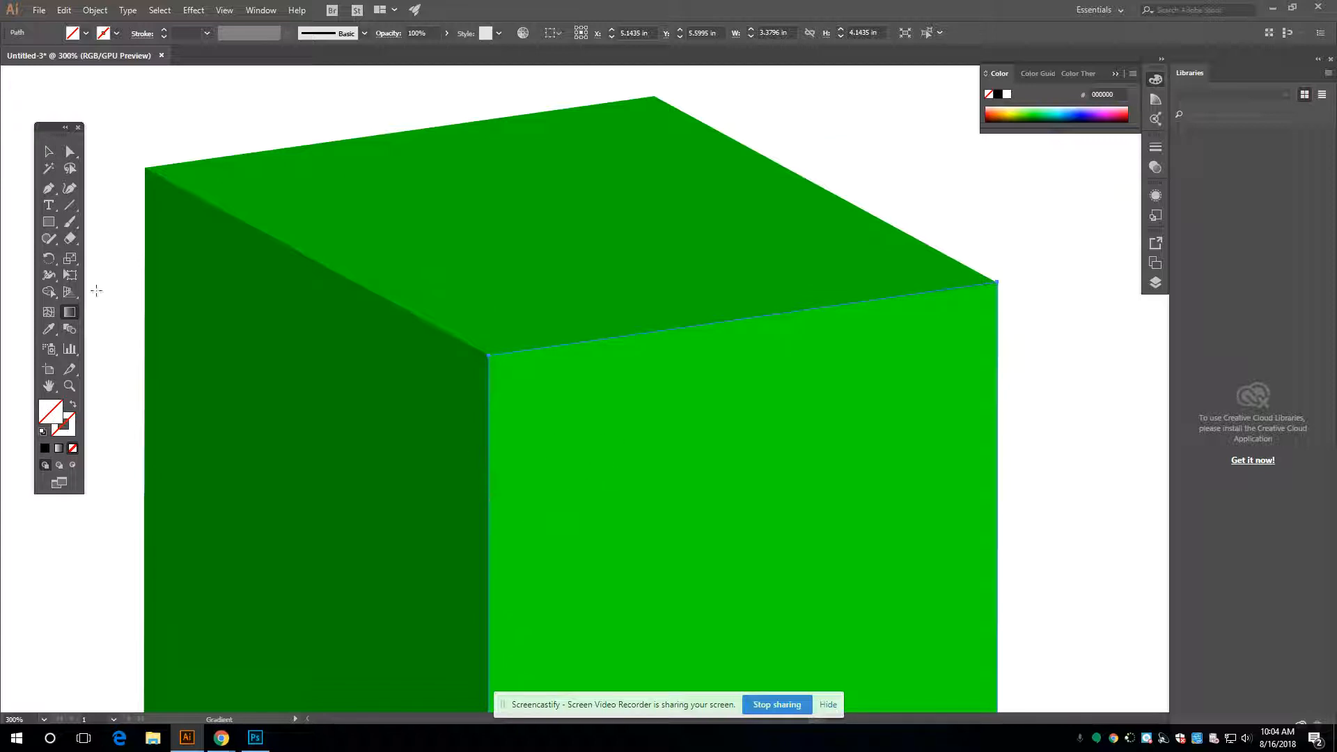
{"action": "double_click", "coordinate": [69, 318]}
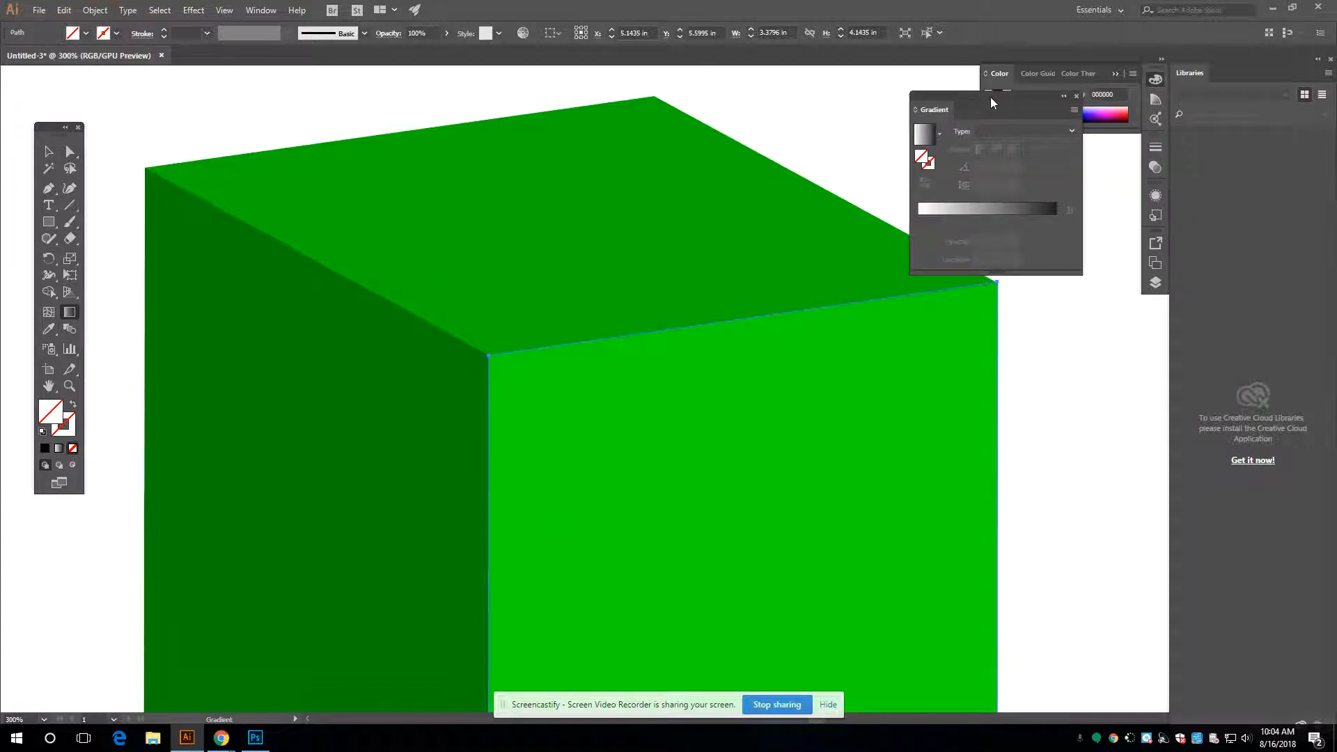
{"action": "left_click_drag", "start_coordinate": [991, 102], "coordinate": [1099, 238]}
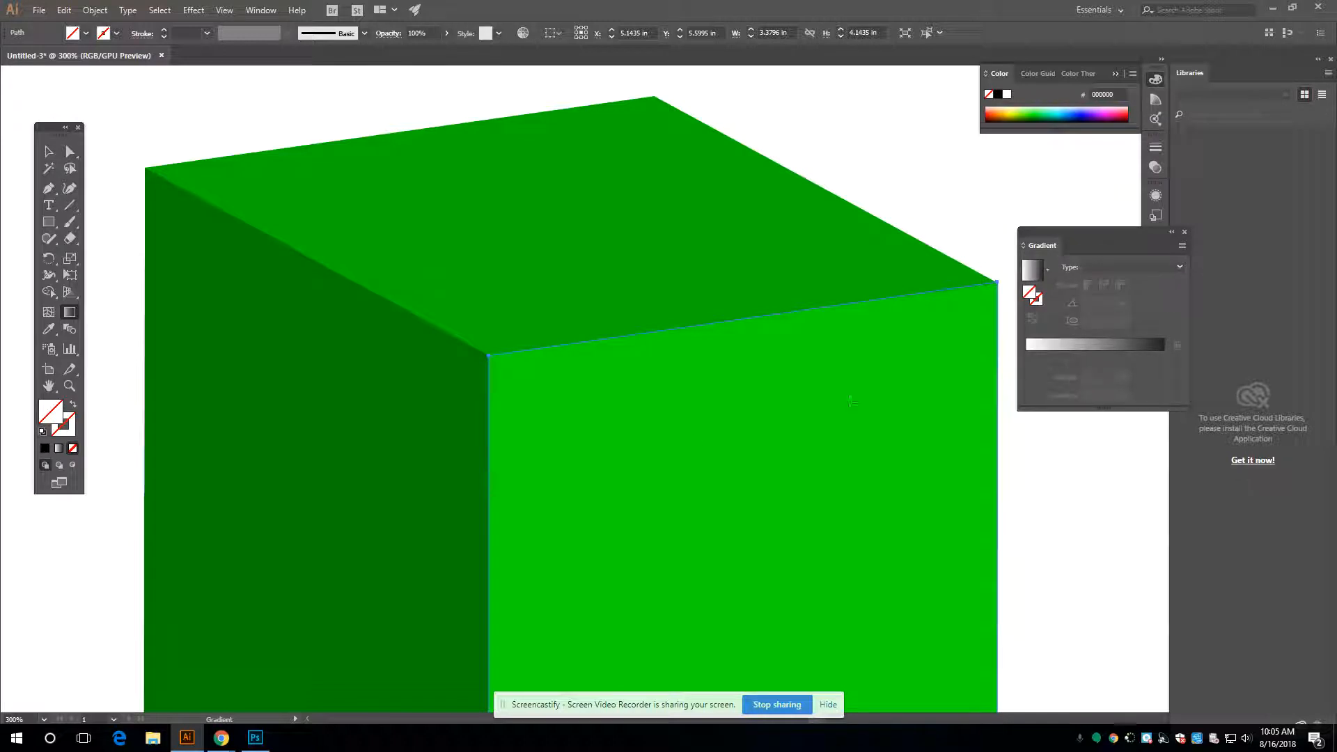
Fill the strokeless front face outline with the white-to-black linear gradient
{"action": "left_click_drag", "start_coordinate": [528, 400], "coordinate": [961, 635]}
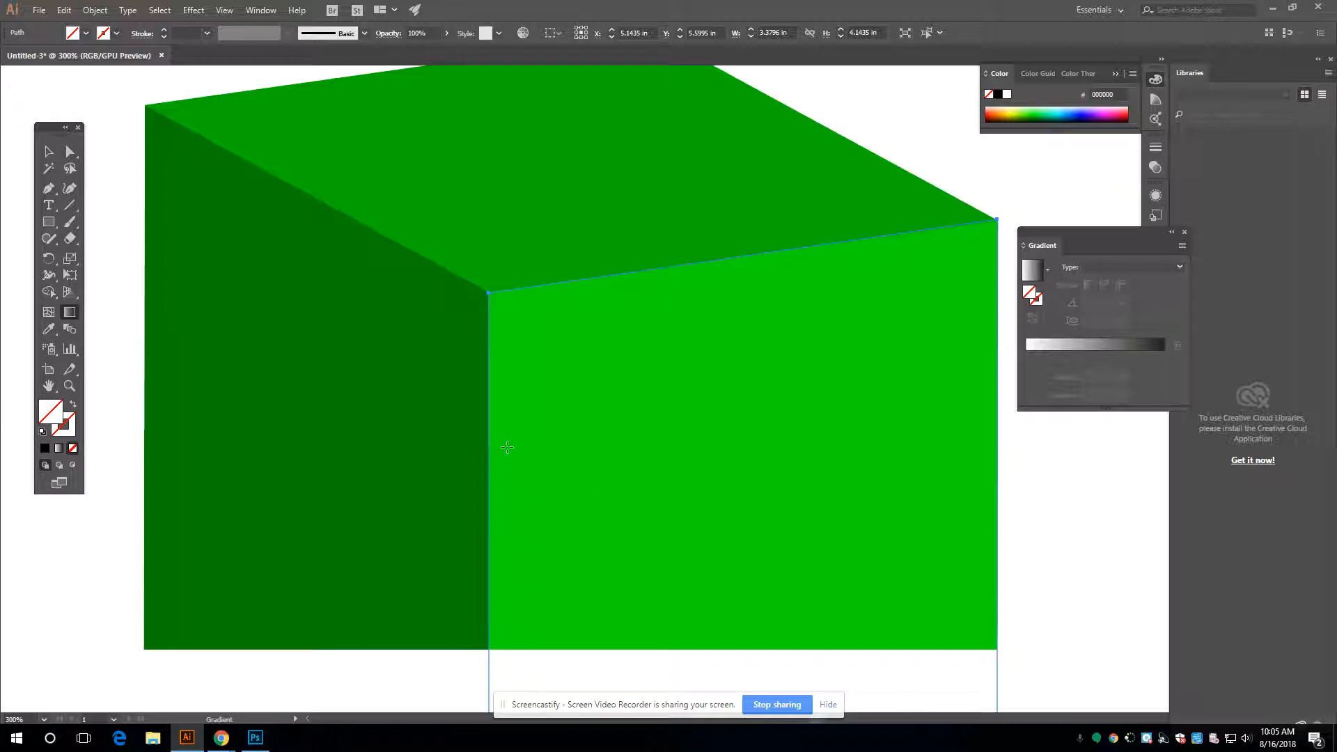
{"action": "left_click", "coordinate": [1095, 346]}
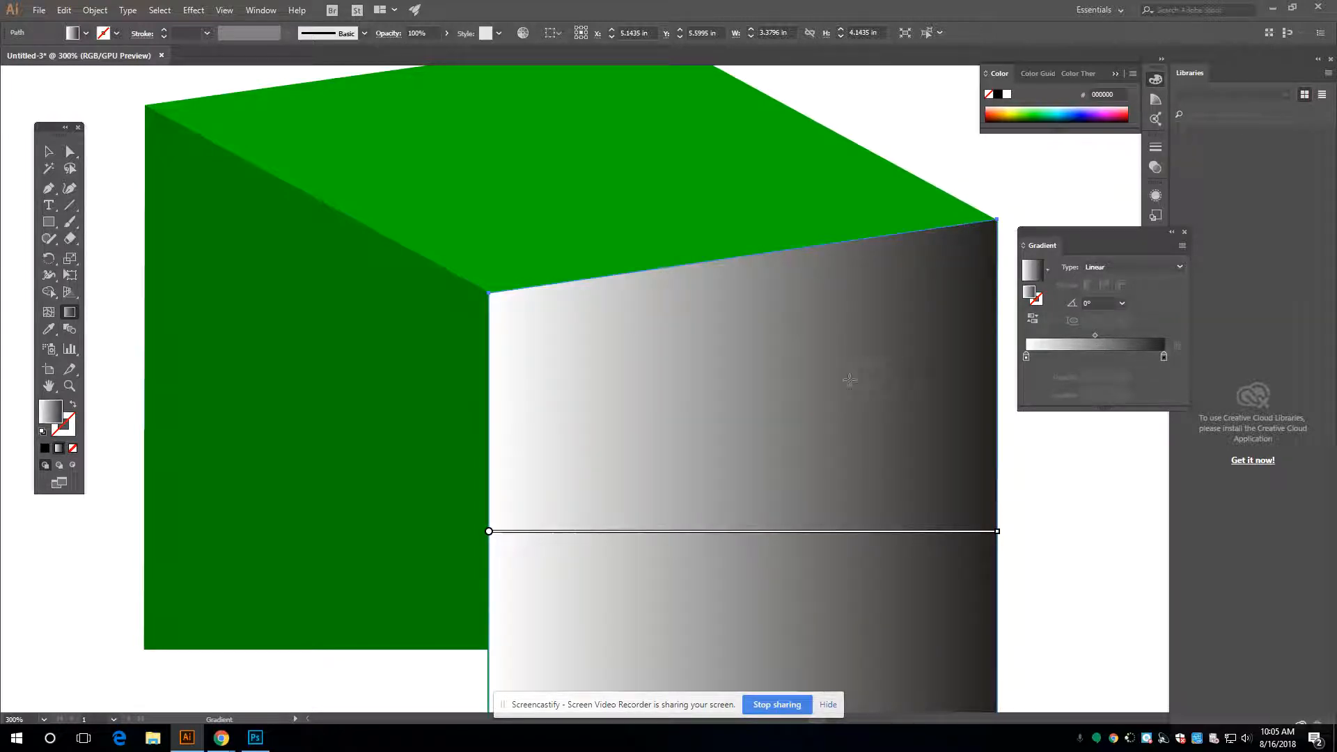
{"action": "left_click_drag", "start_coordinate": [831, 433], "coordinate": [789, 240]}
Undo the gradient fill, the stroke removal and the traced front face outline
{"action": "key", "text": "ctrl+z"}
{"action": "key", "text": "ctrl+z"}
{"action": "key", "text": "ctrl+z"}
{"action": "key", "text": "ctrl+z"}
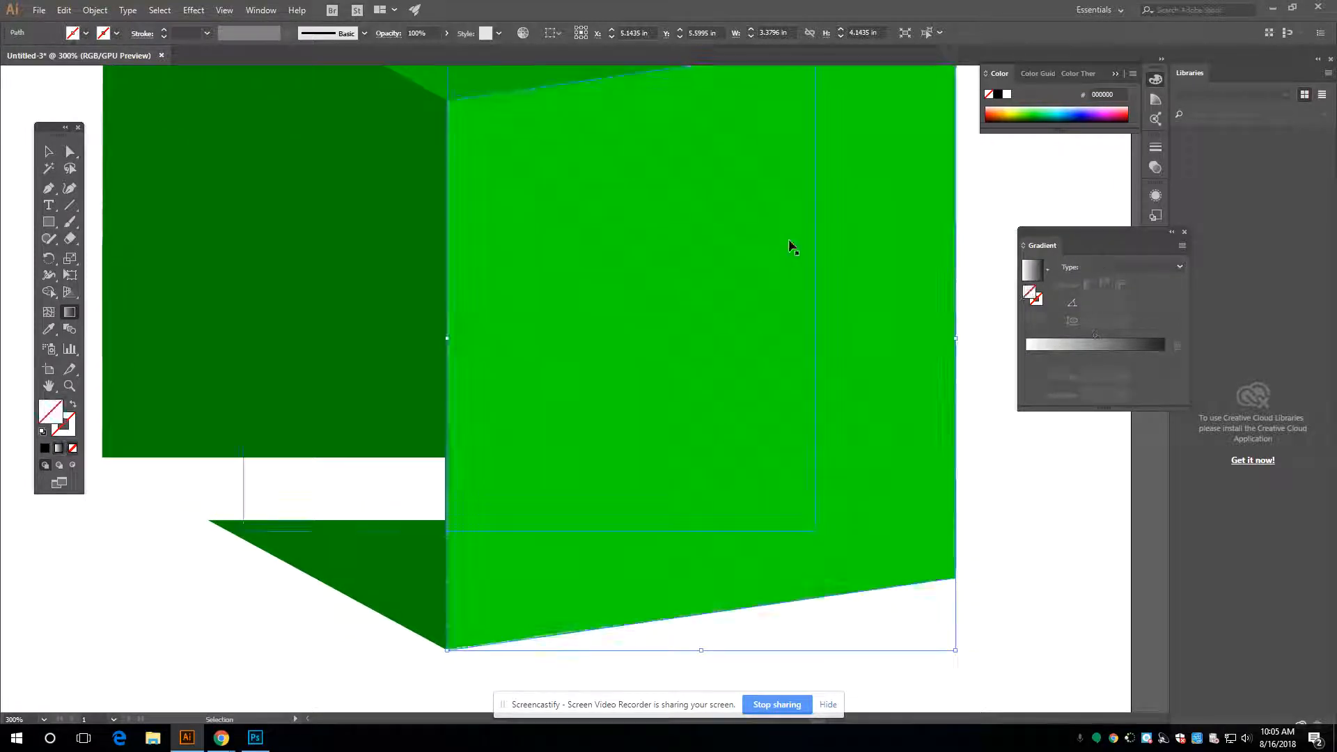
{"action": "key", "text": "ctrl+z"}
{"action": "key", "text": "ctrl+z"}
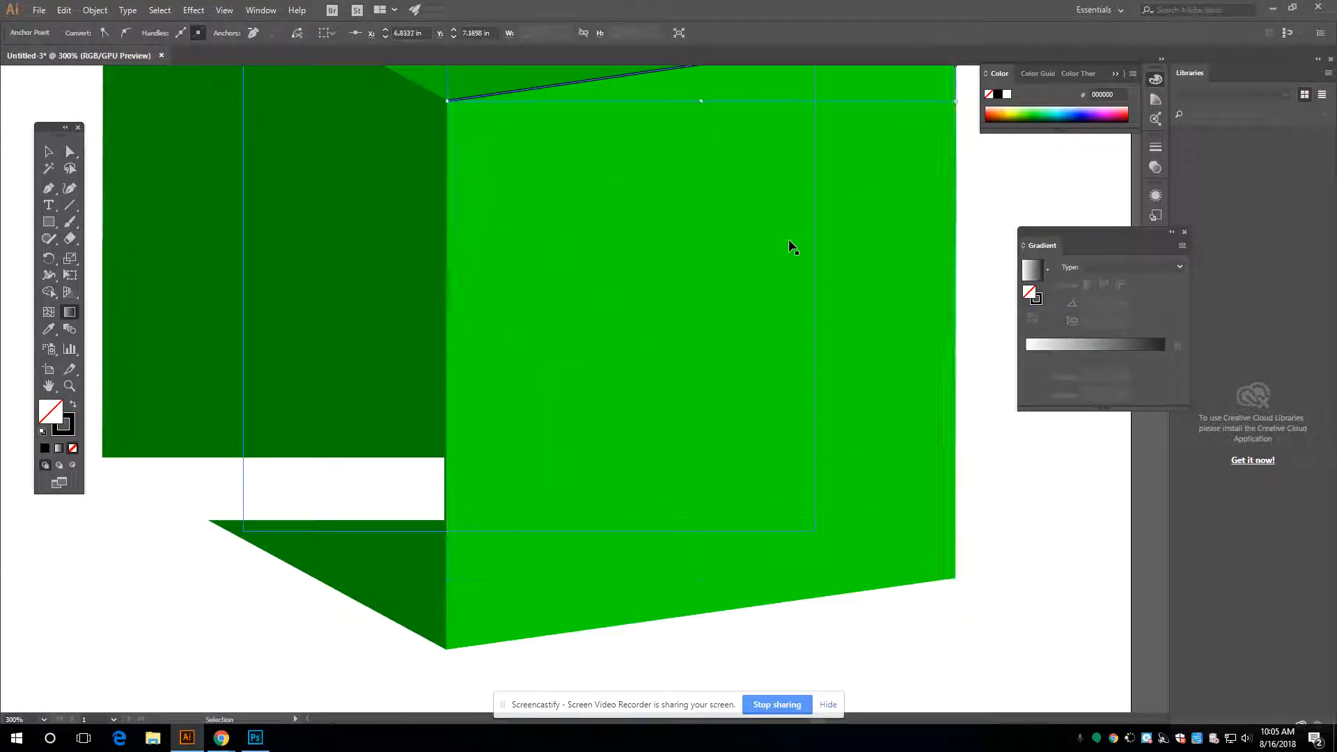
{"action": "key", "text": "ctrl+z"}
{"action": "key", "text": "ctrl+z"}
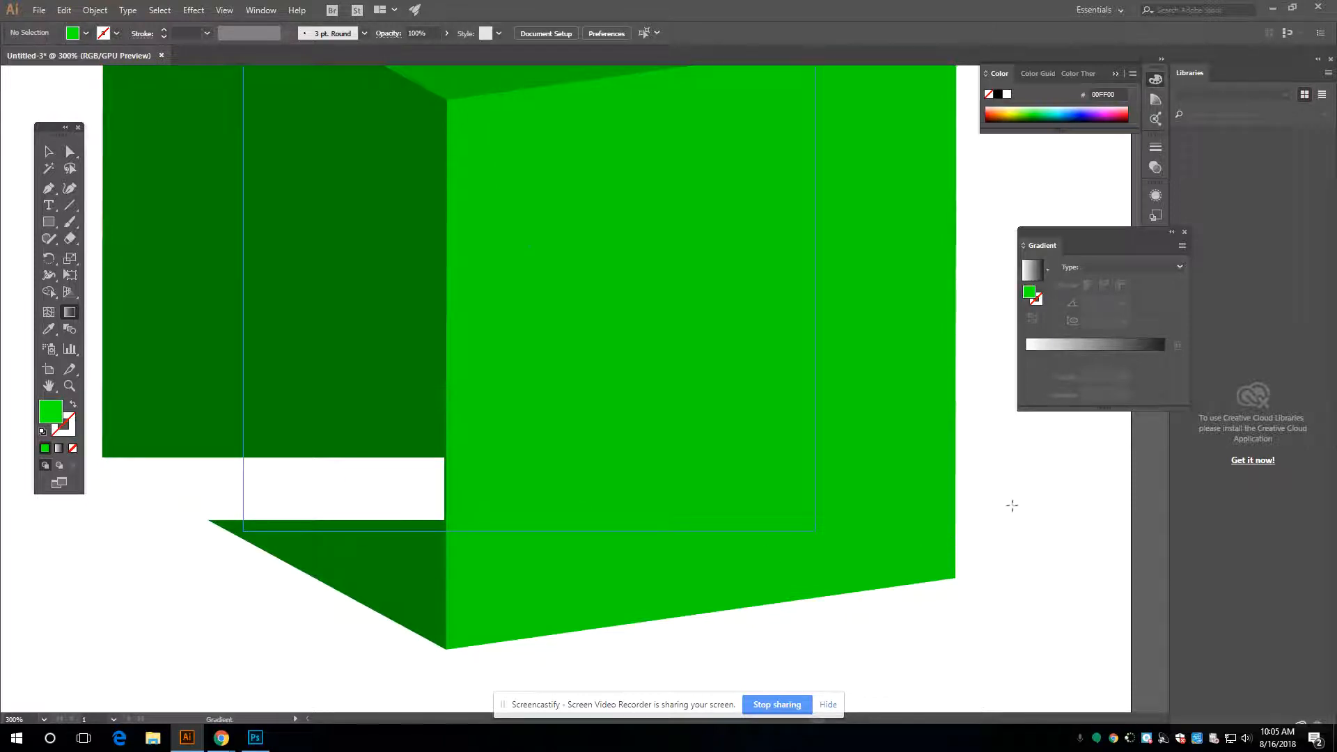
Redo the Pen tool tracing until the black outline has all four corners of the cube's front face
{"action": "left_click_drag", "start_coordinate": [1011, 506], "coordinate": [1059, 555]}
{"action": "key", "text": "ctrl+minus"}
{"action": "key", "text": "ctrl+minus"}
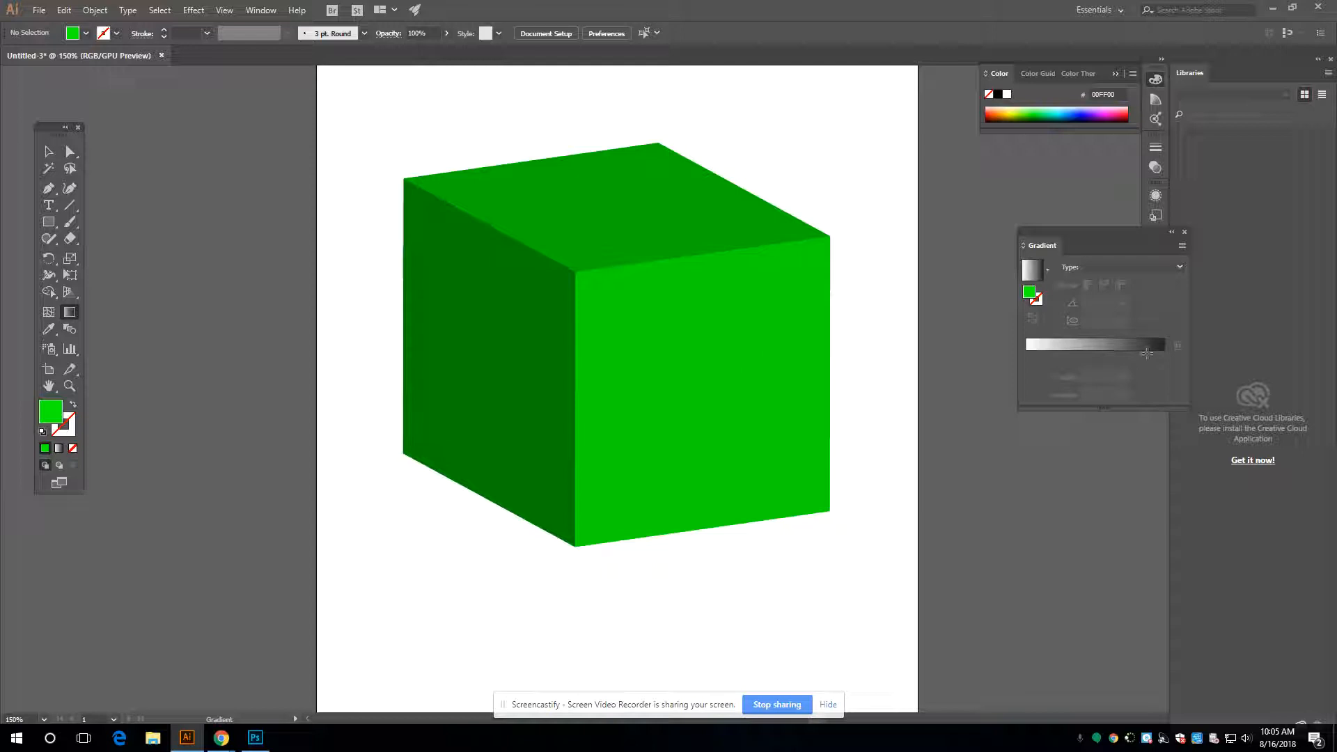
{"action": "left_click", "coordinate": [48, 151]}
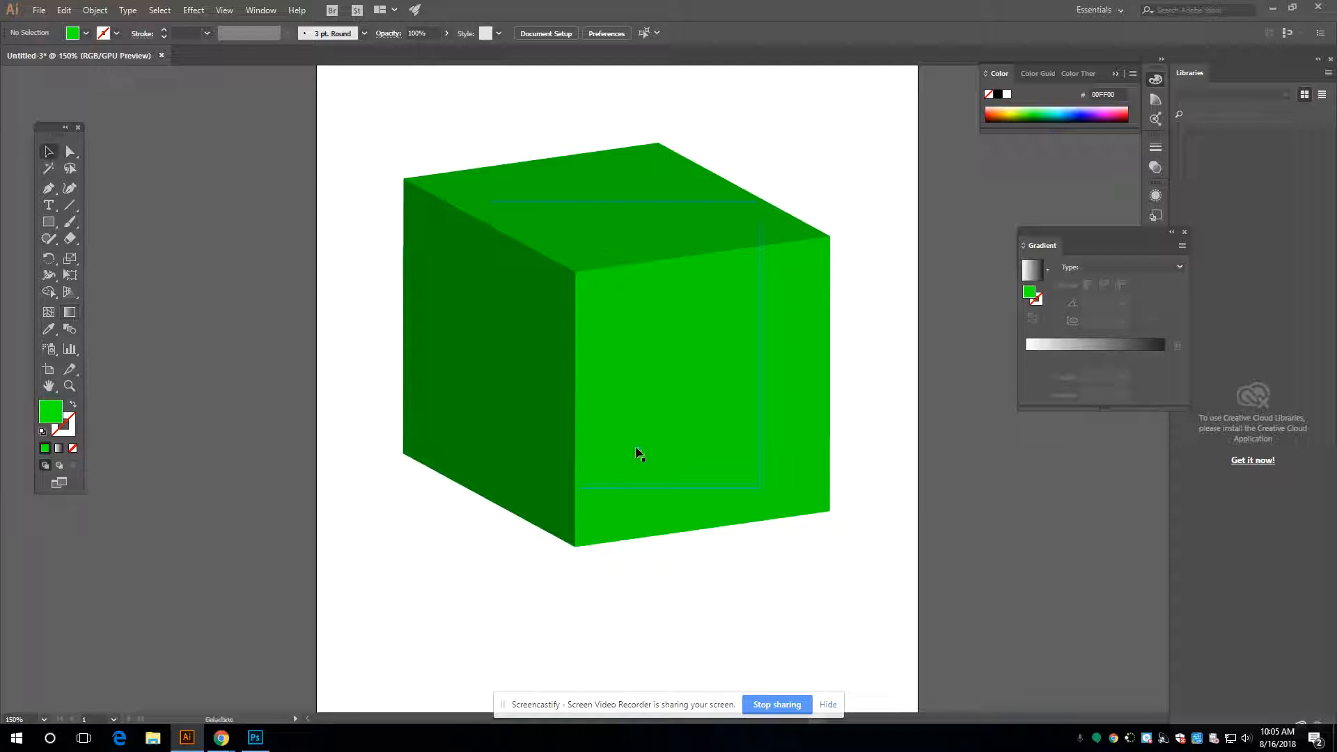
{"action": "left_click", "coordinate": [669, 538]}
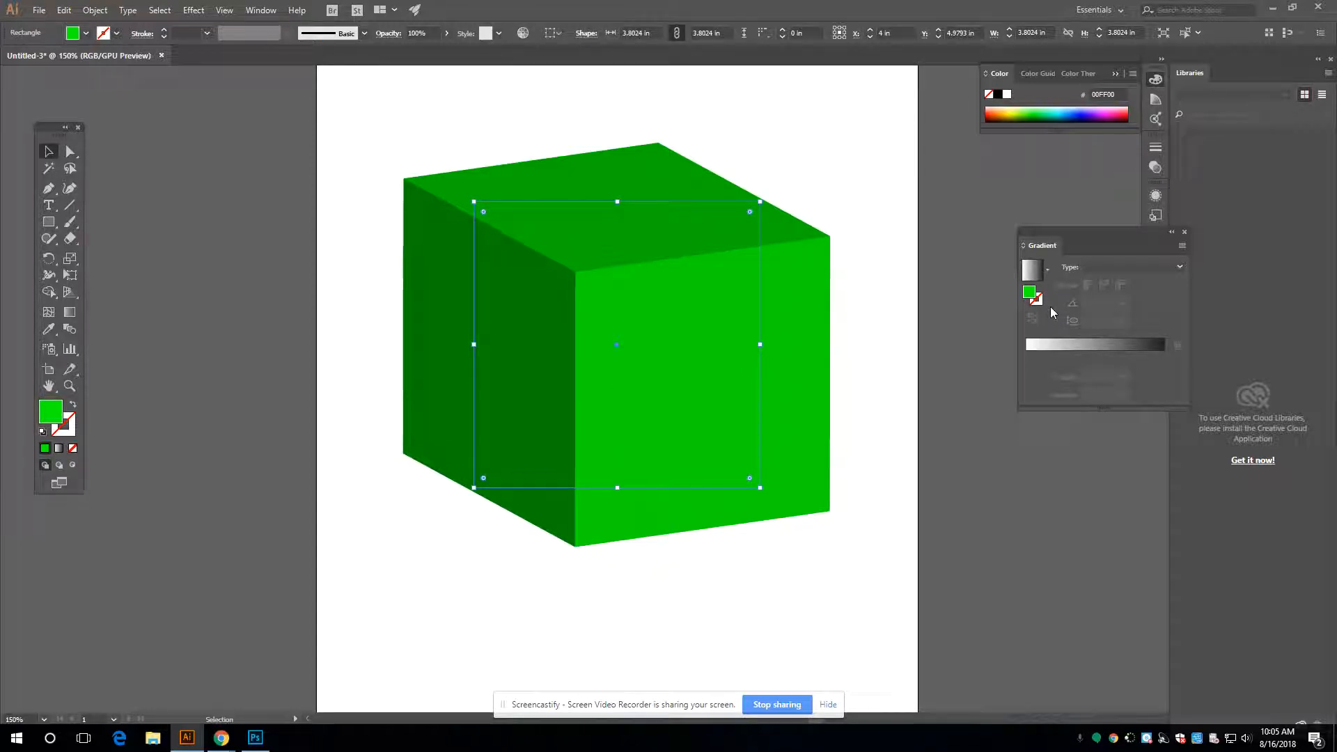
{"action": "key", "text": "ctrl+shift+z"}
{"action": "key", "text": "ctrl+shift+z"}
{"action": "key", "text": "ctrl+shift+z"}
{"action": "key", "text": "ctrl+shift+z"}
{"action": "key", "text": "ctrl+shift+z"}
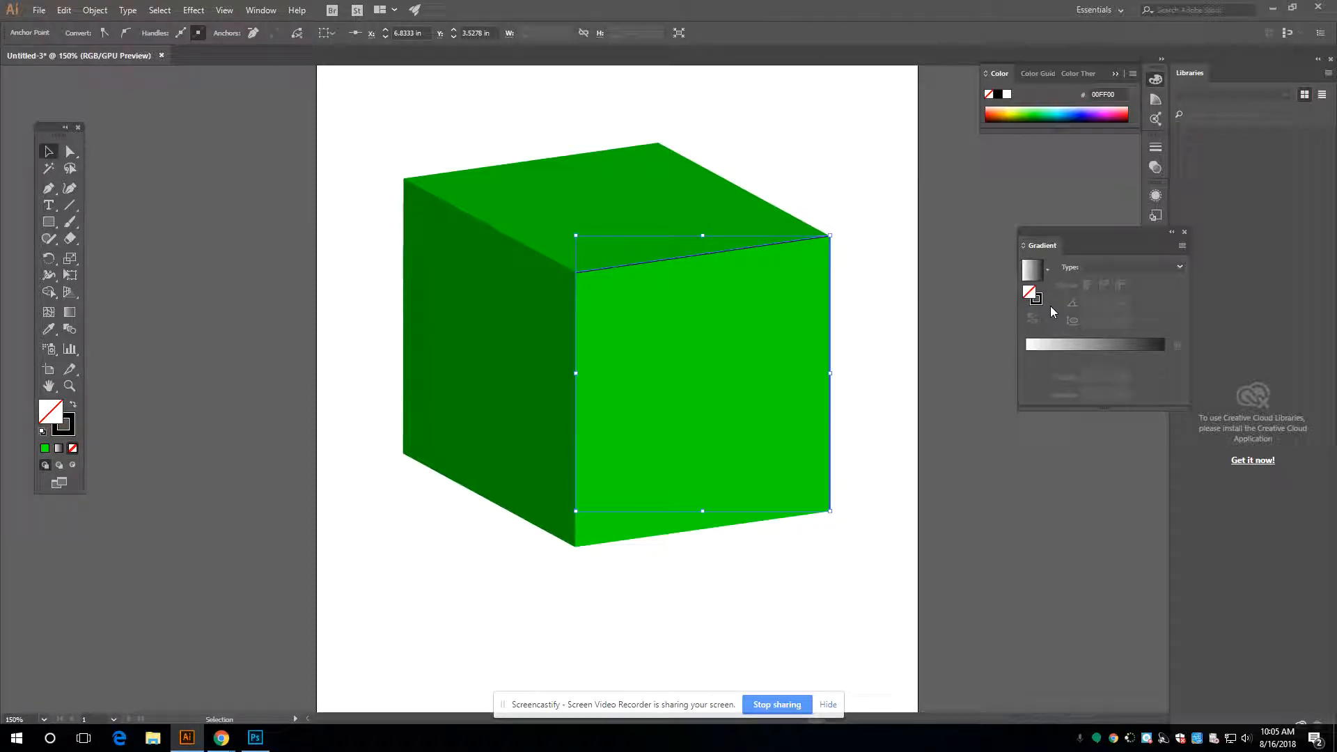
{"action": "key", "text": "ctrl+shift+z"}
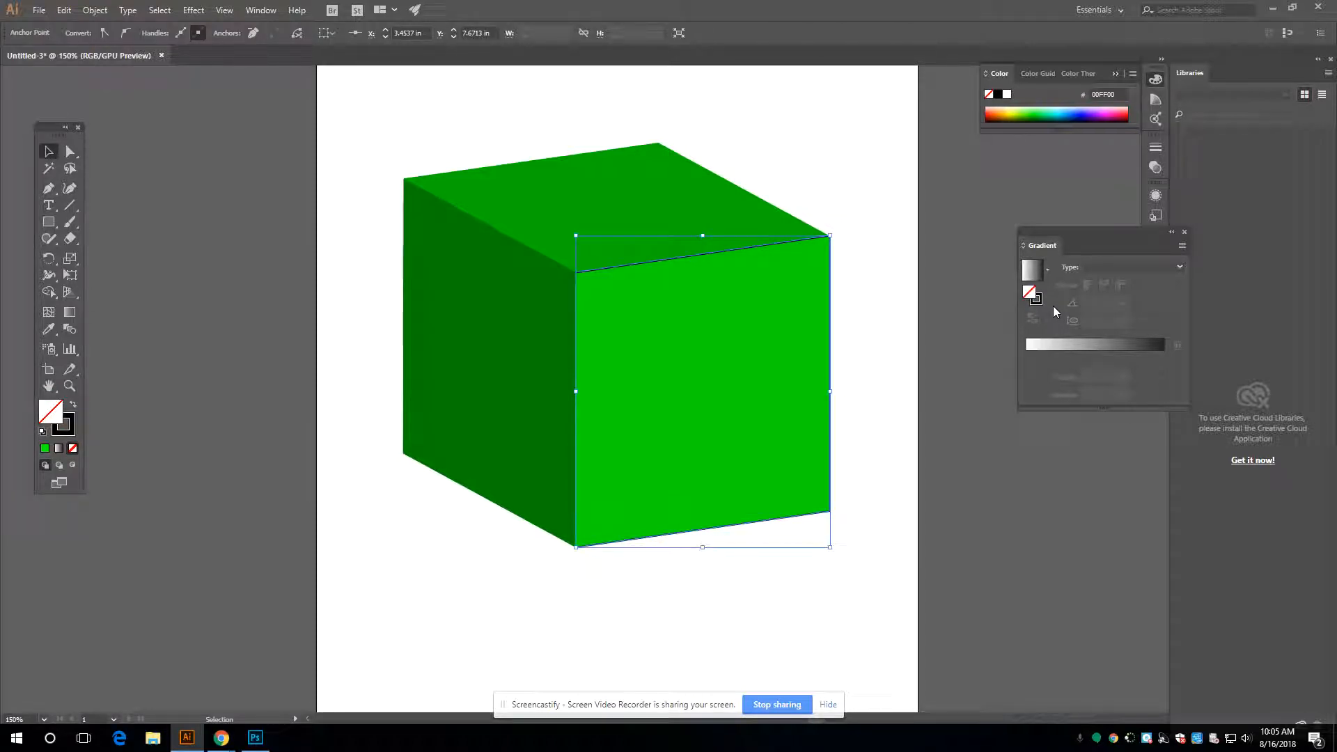
Fill the front face outline with a linear gradient and change its black end stop to the light orange swatch
{"action": "left_click", "coordinate": [71, 315]}
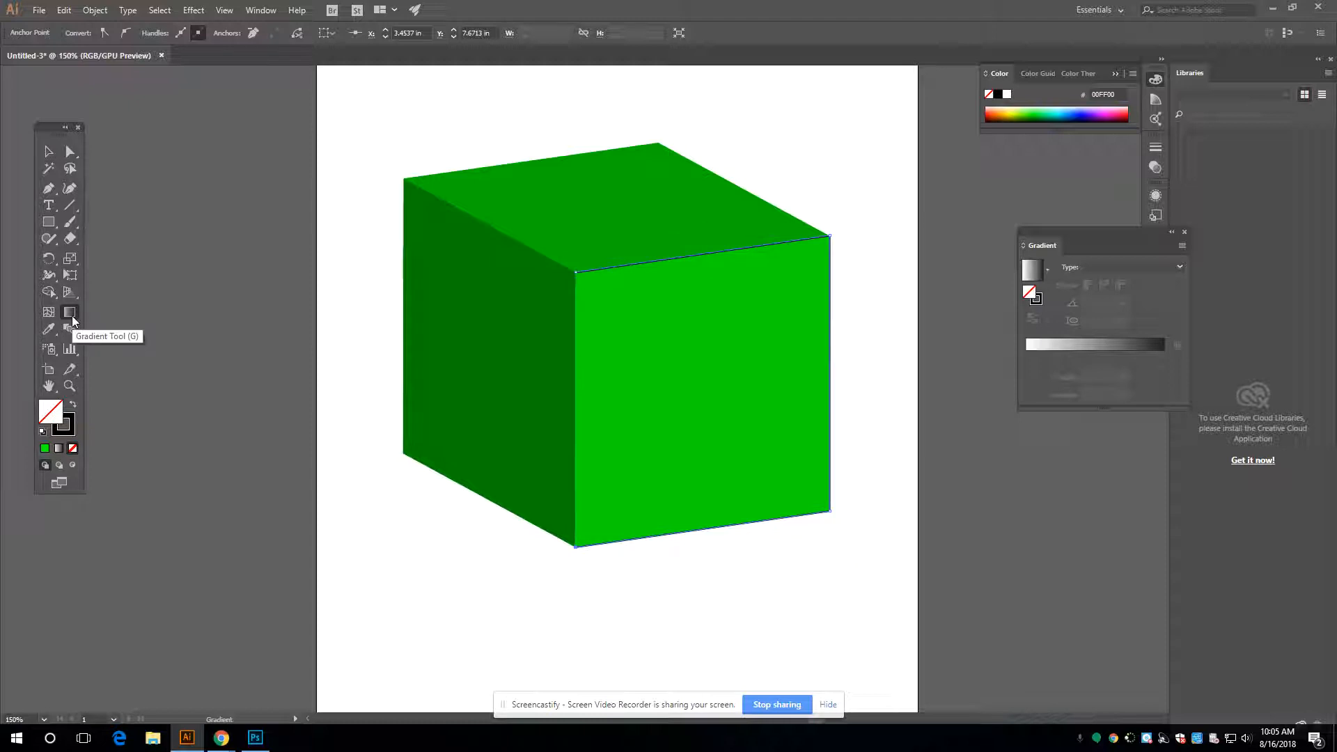
{"action": "left_click", "coordinate": [1061, 347]}
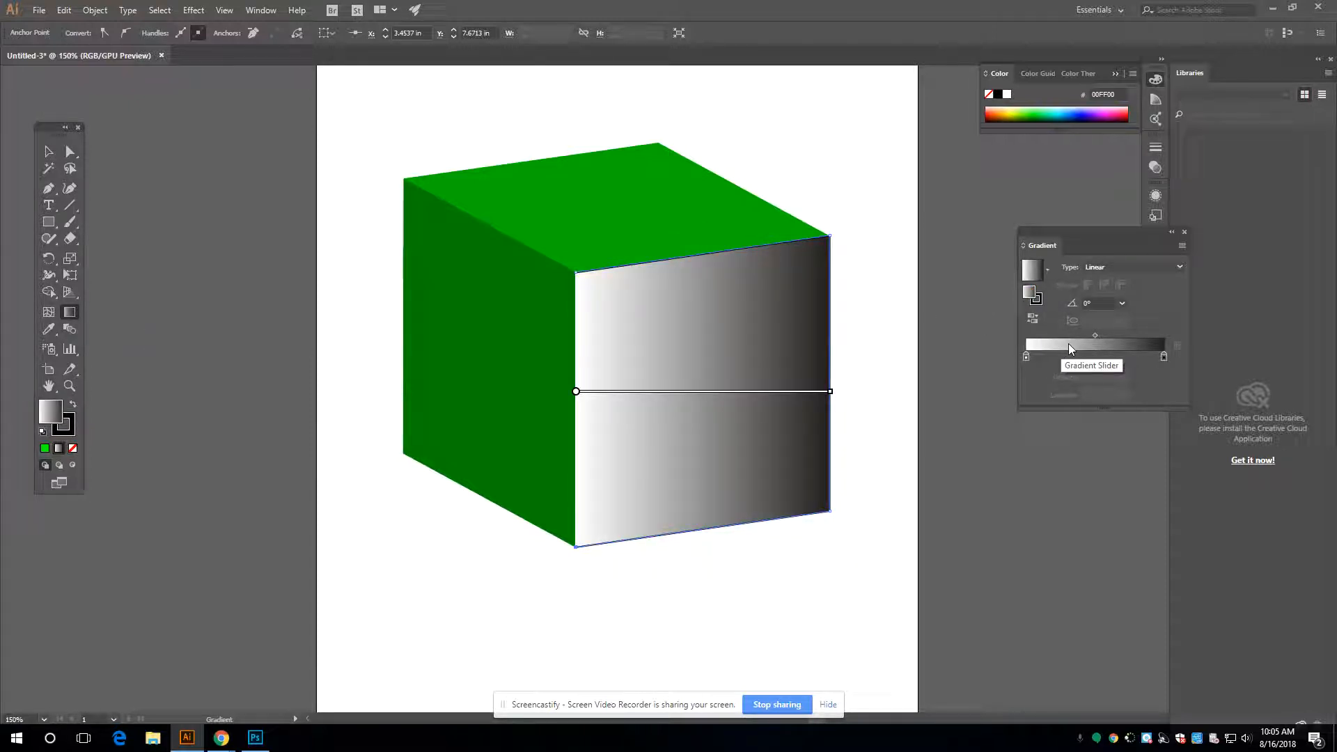
{"action": "left_click", "coordinate": [1164, 357]}
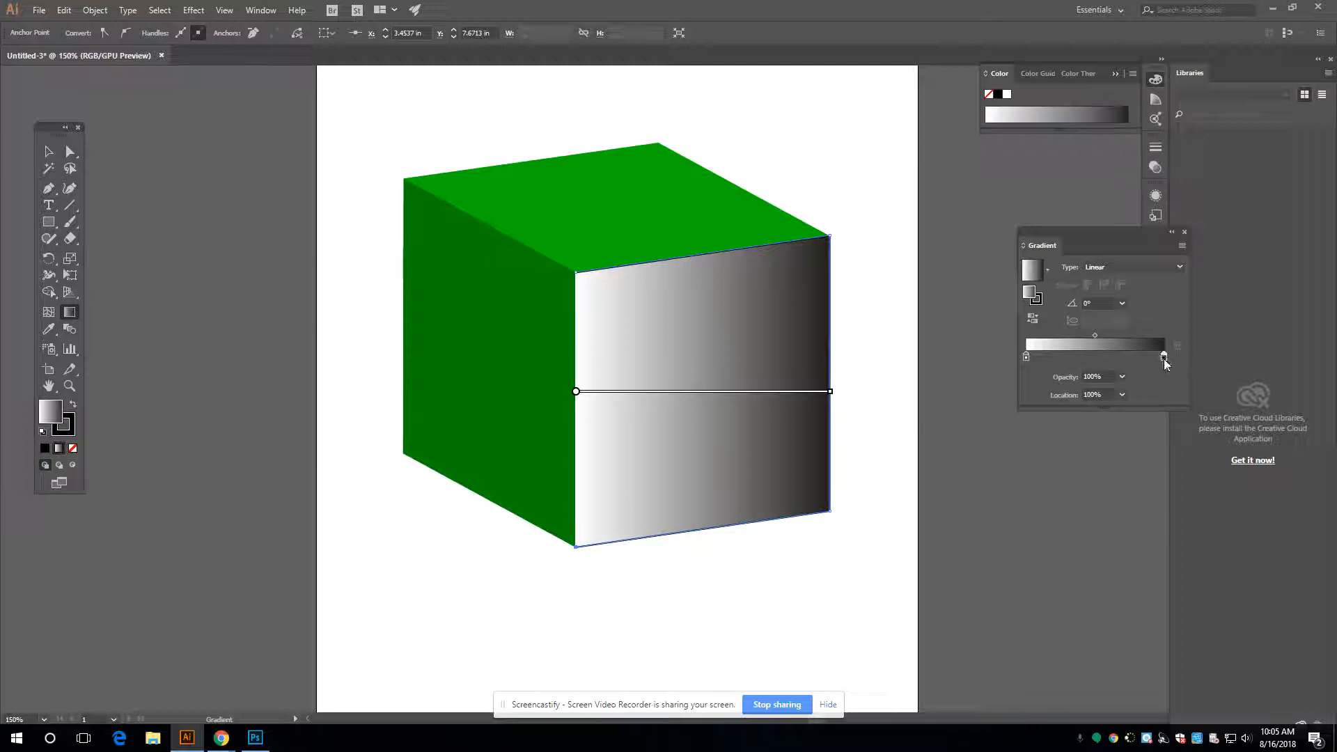
{"action": "double_click", "coordinate": [1163, 356]}
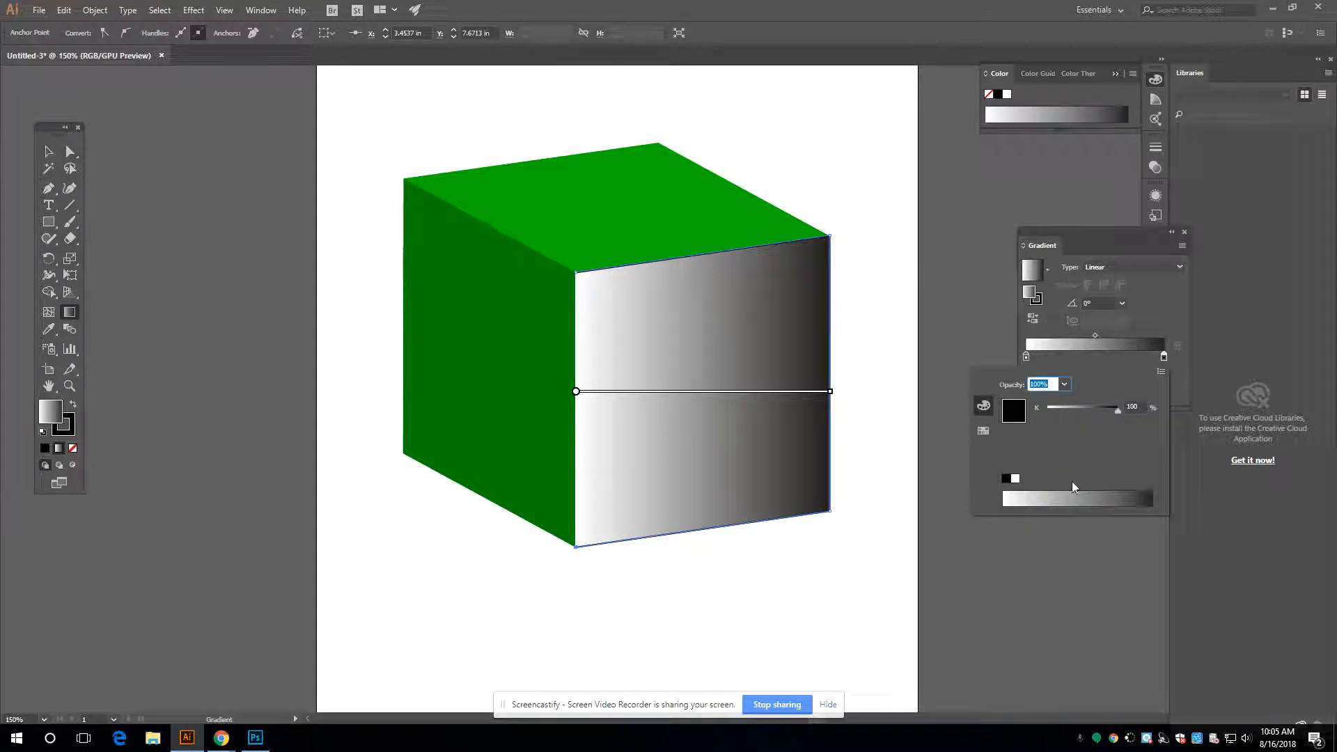
{"action": "left_click", "coordinate": [982, 430]}
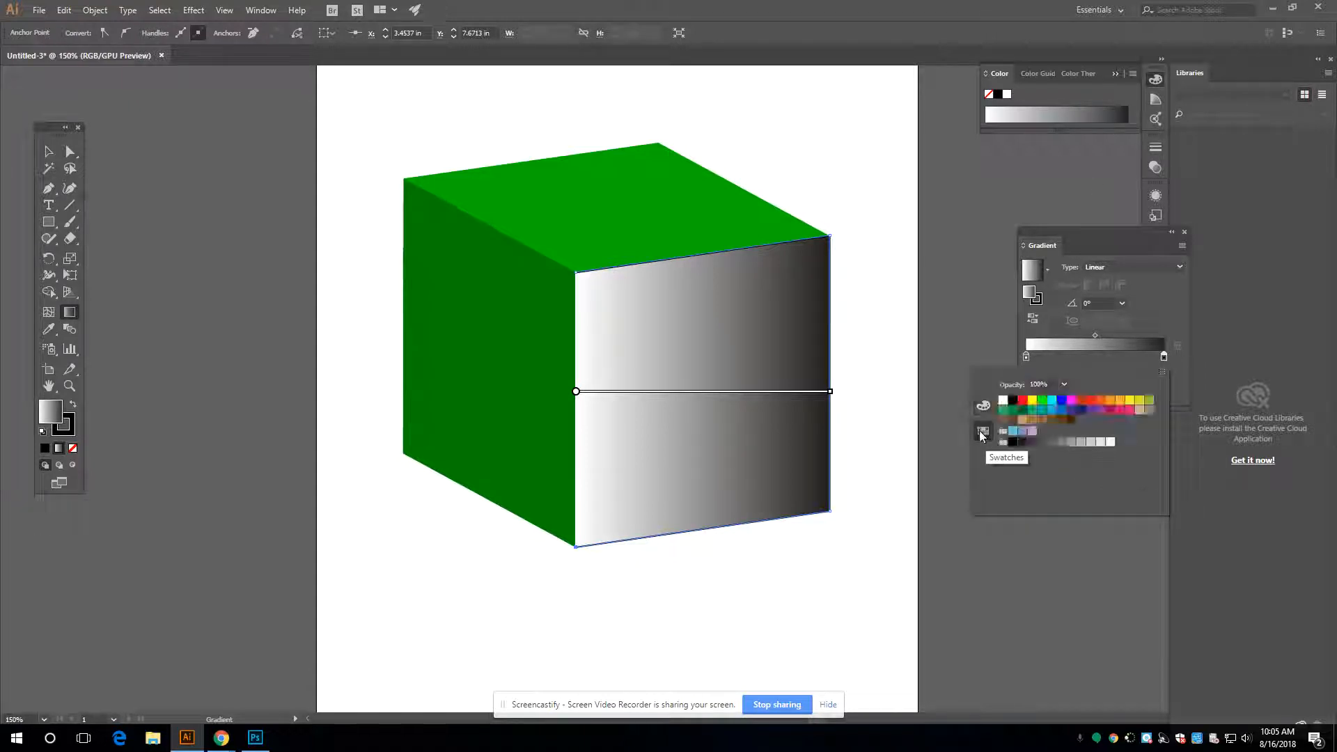
{"action": "left_click", "coordinate": [1120, 401]}
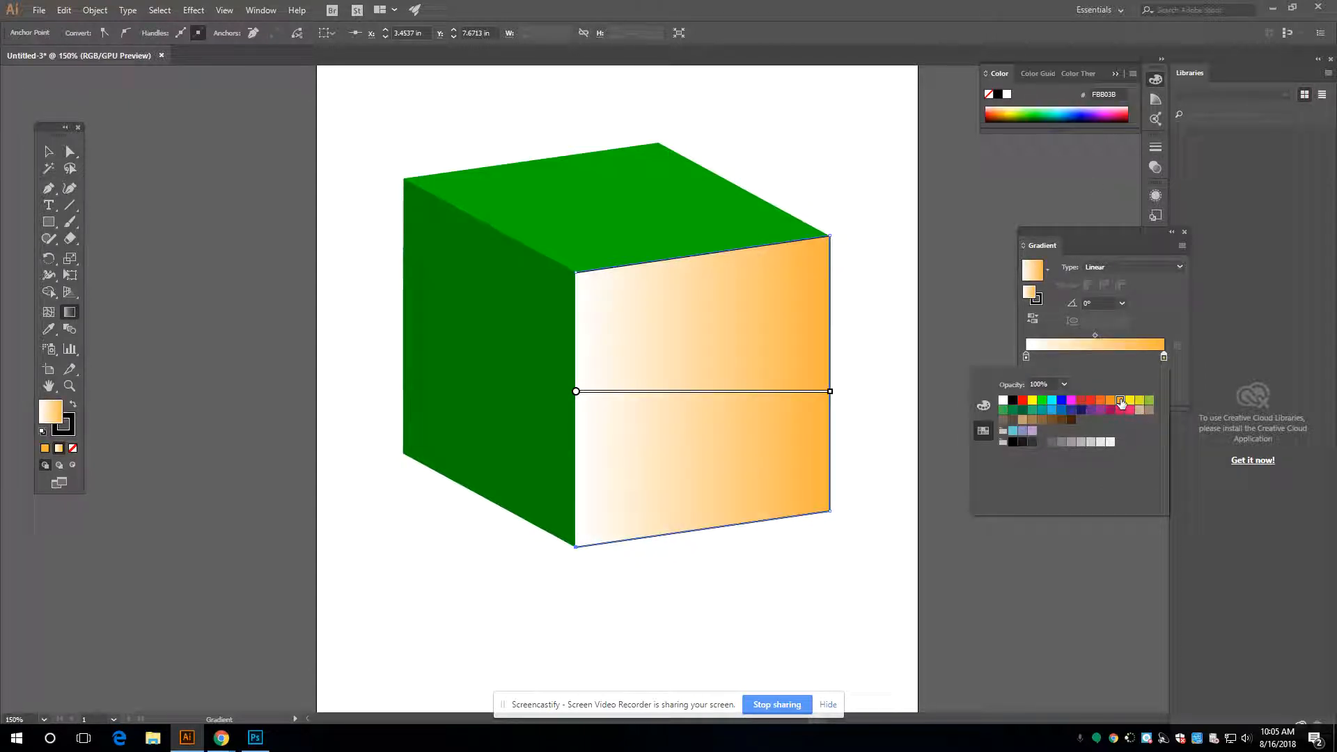
Duplicate the orange end stop to about the middle of the front face's gradient
{"action": "left_click", "coordinate": [1163, 357]}
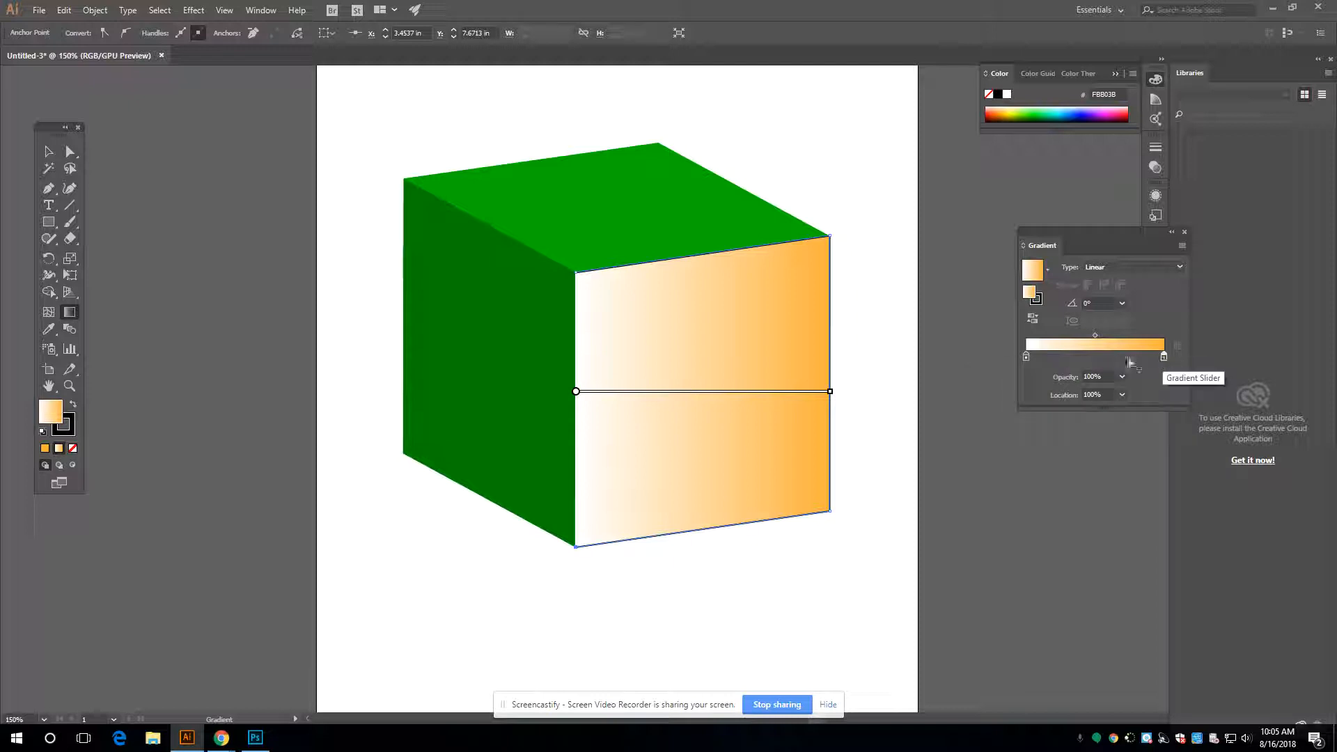
{"action": "left_click_drag", "start_coordinate": [1163, 357], "coordinate": [1100, 357]}
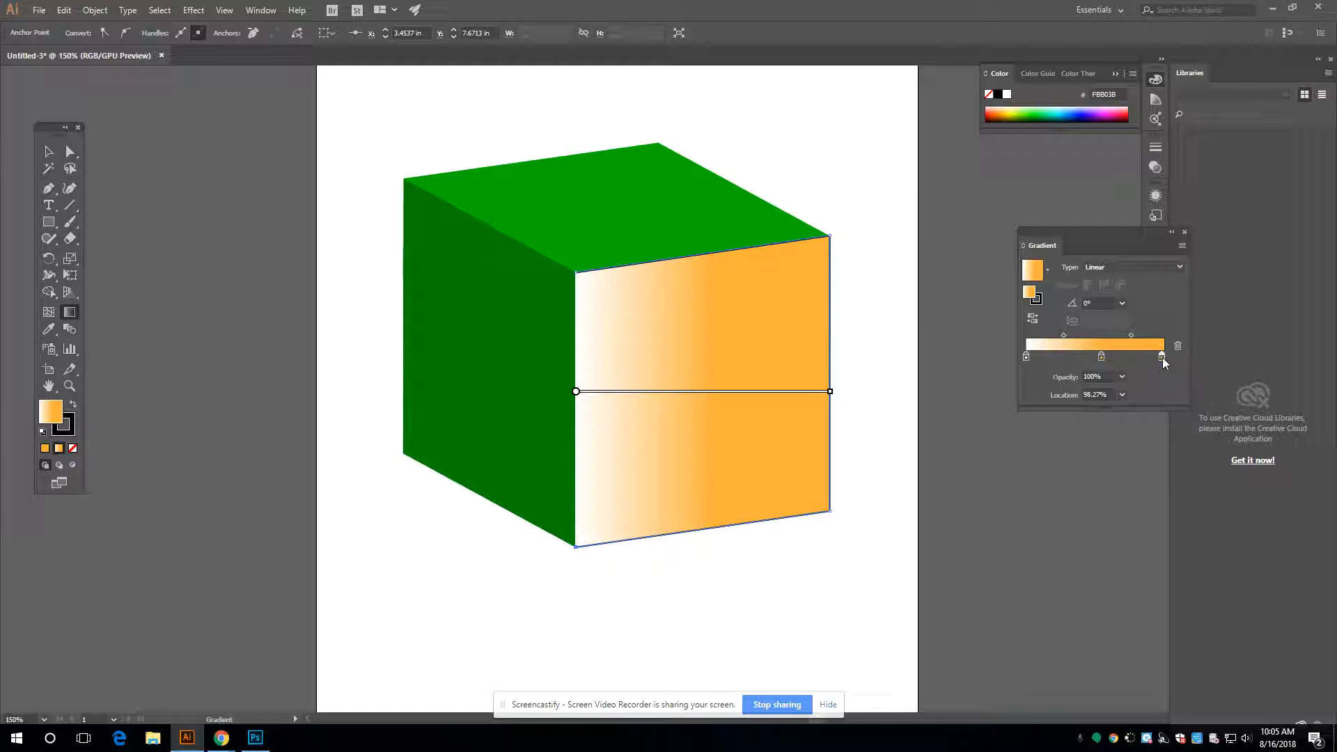
Recolour the front face gradient's end stop magenta and move its orange middle stop to about 41%
{"action": "double_click", "coordinate": [1162, 357]}
{"action": "left_click", "coordinate": [1070, 401]}
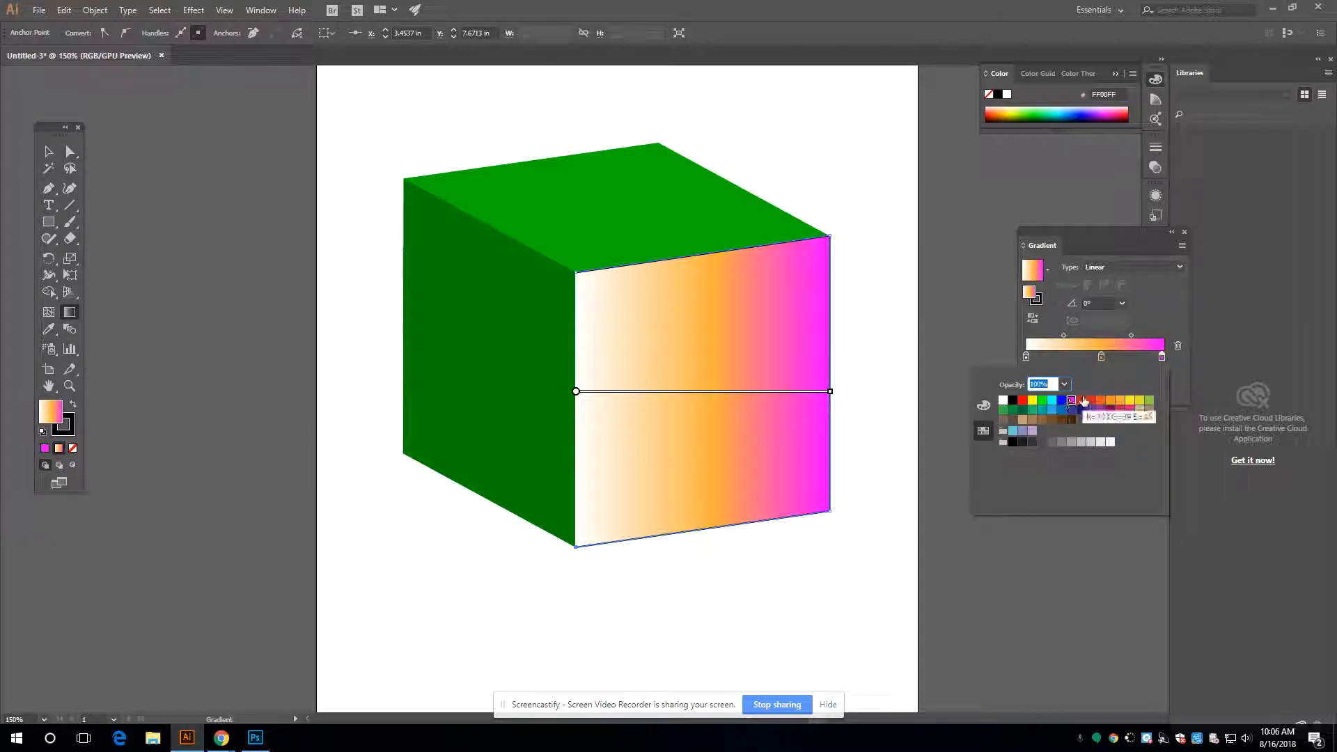
{"action": "left_click", "coordinate": [1082, 360]}
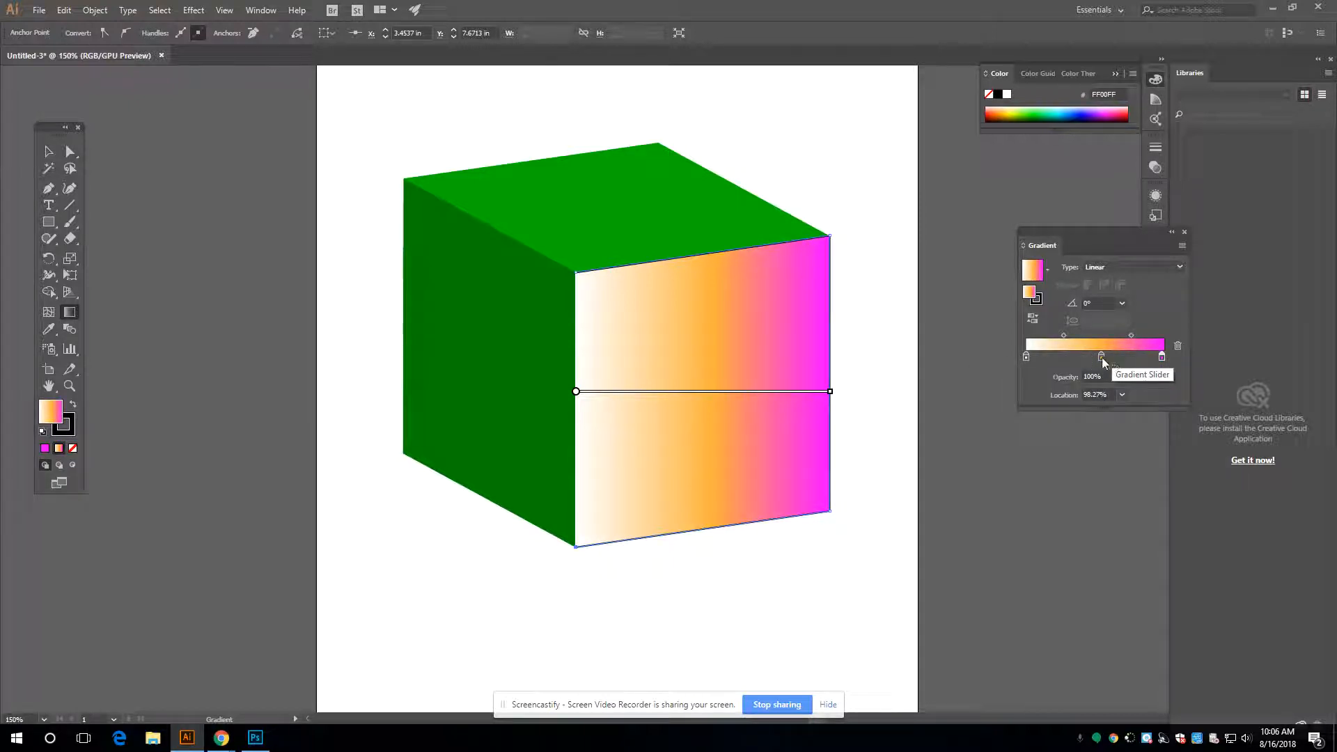
{"action": "left_click_drag", "start_coordinate": [1102, 357], "coordinate": [1082, 357]}
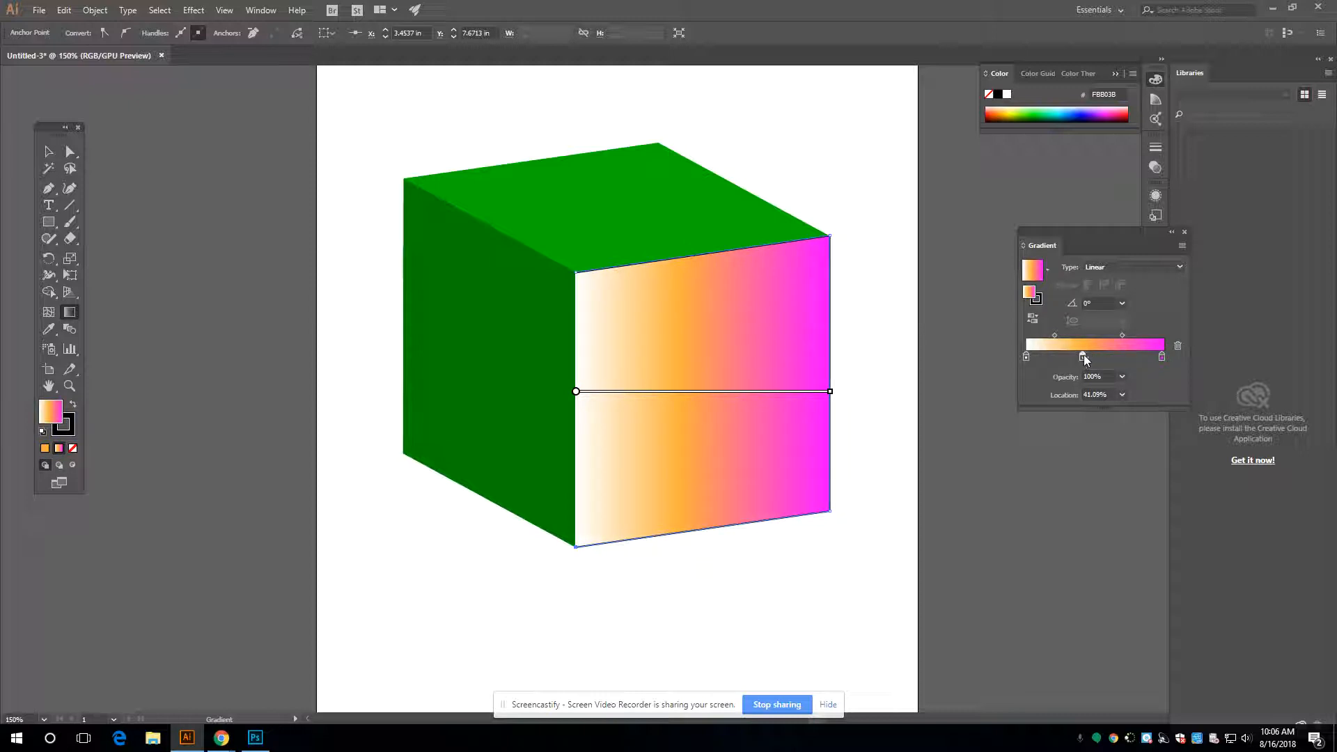
{"action": "double_click", "coordinate": [1083, 358]}
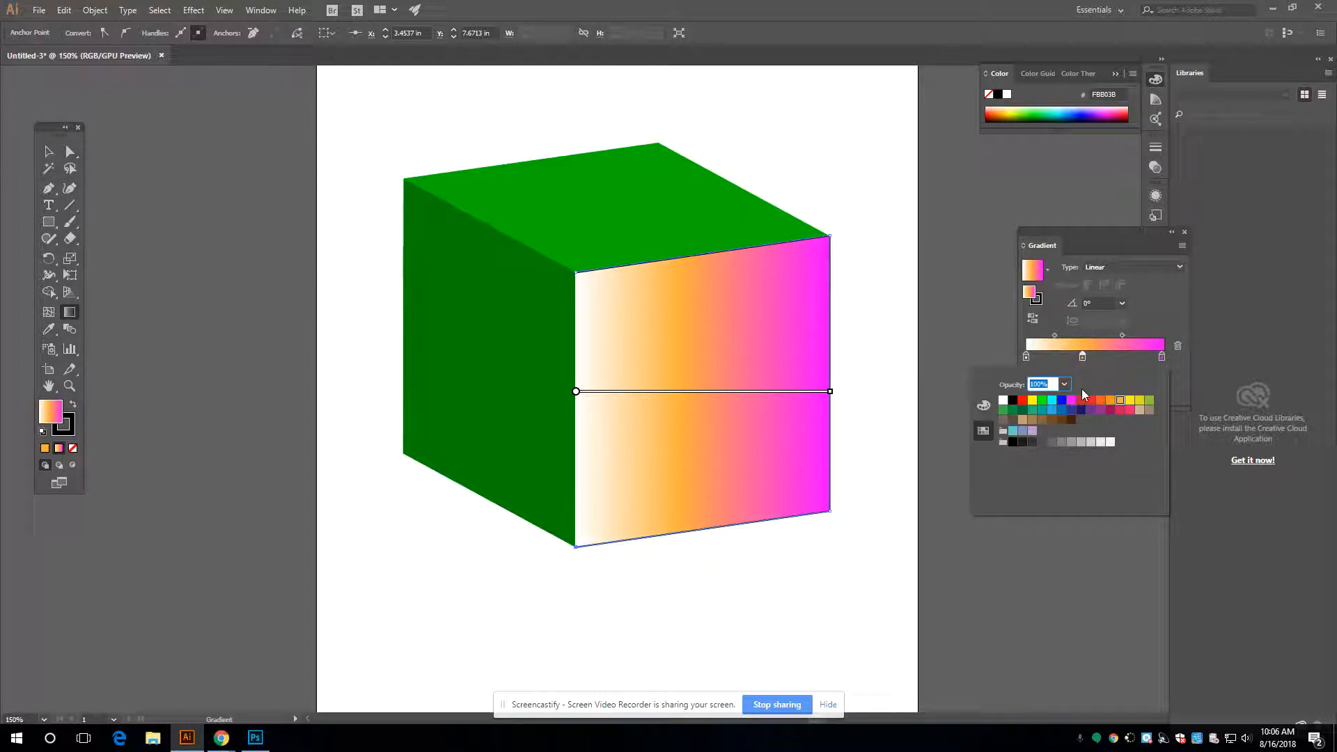
{"action": "left_click", "coordinate": [1166, 313]}
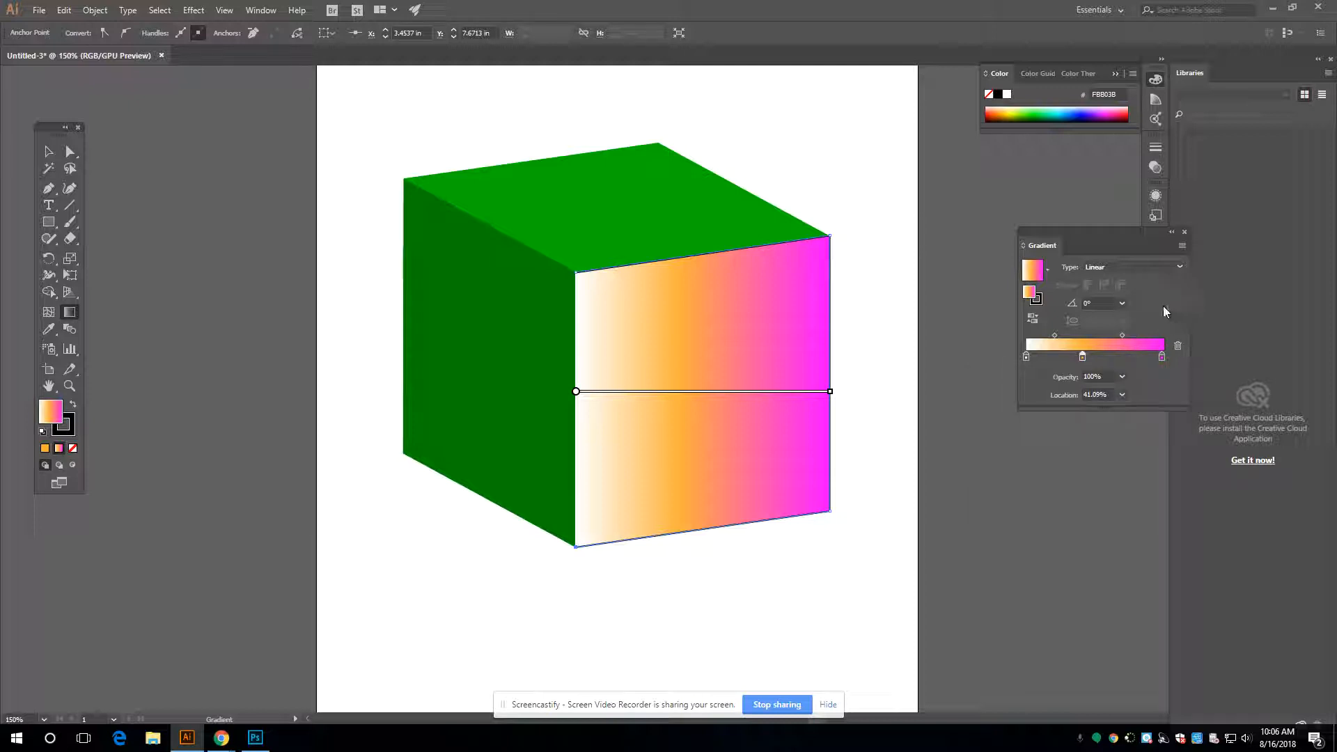
Select the front face outline, remove its black stroke, make the fill active again and deselect the shape
{"action": "left_click", "coordinate": [48, 151]}
{"action": "left_click", "coordinate": [747, 522]}
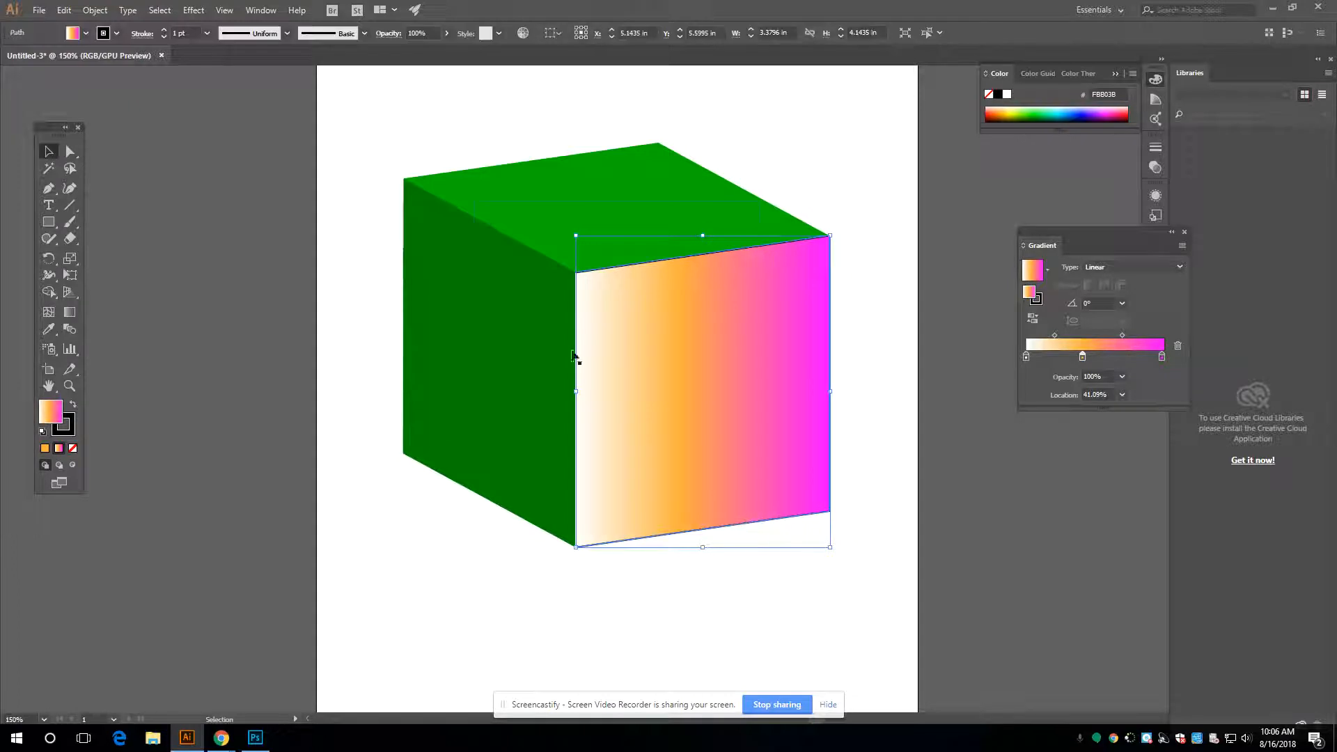
{"action": "left_click", "coordinate": [67, 426]}
{"action": "left_click", "coordinate": [73, 448]}
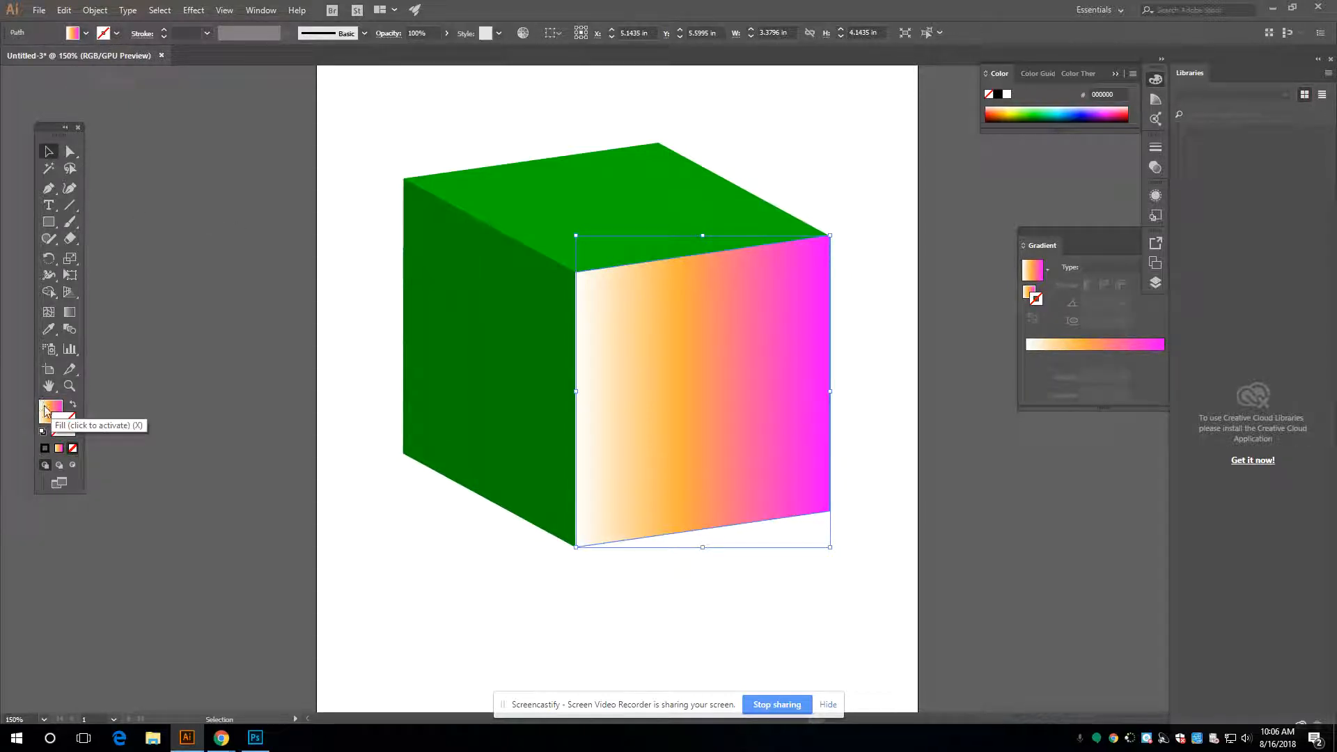
{"action": "key", "text": "x"}
{"action": "left_click", "coordinate": [448, 577]}
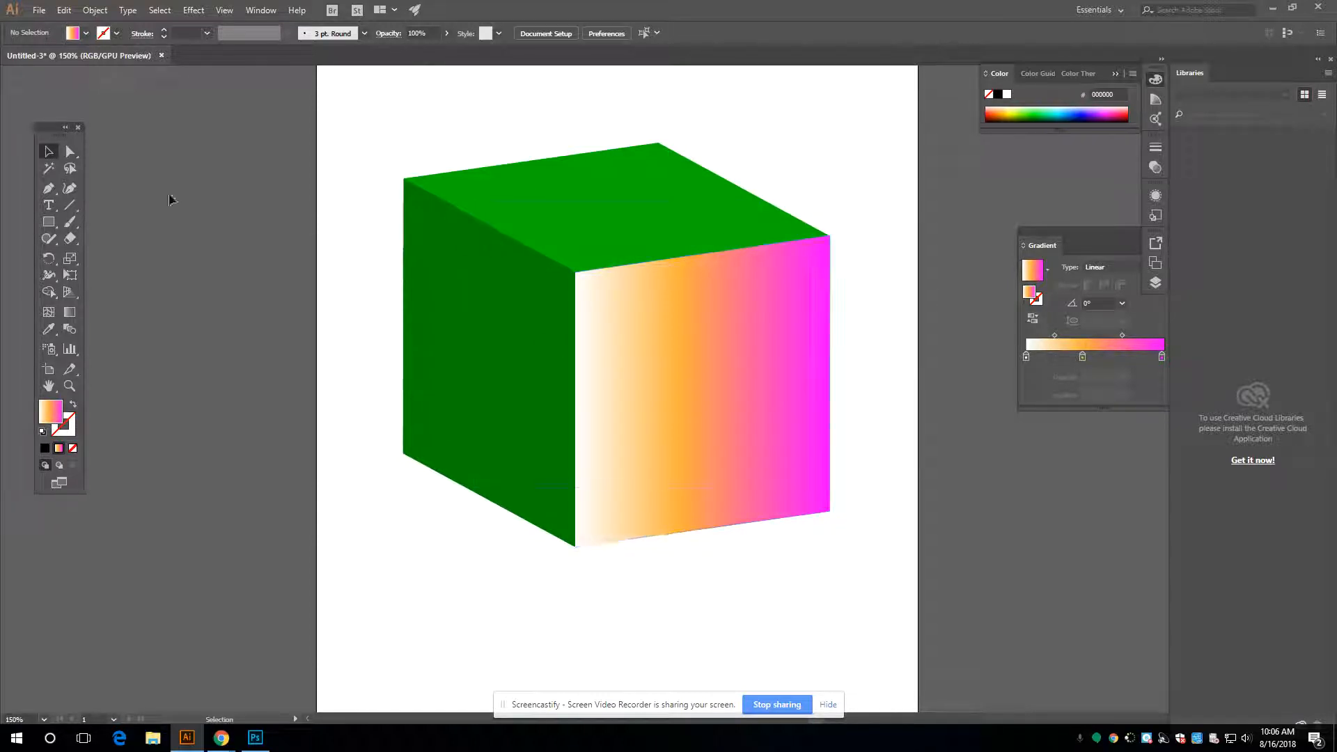
Set up the Pen tool with no fill and a black stroke for outlining the cube's top face
{"action": "left_click", "coordinate": [69, 151]}
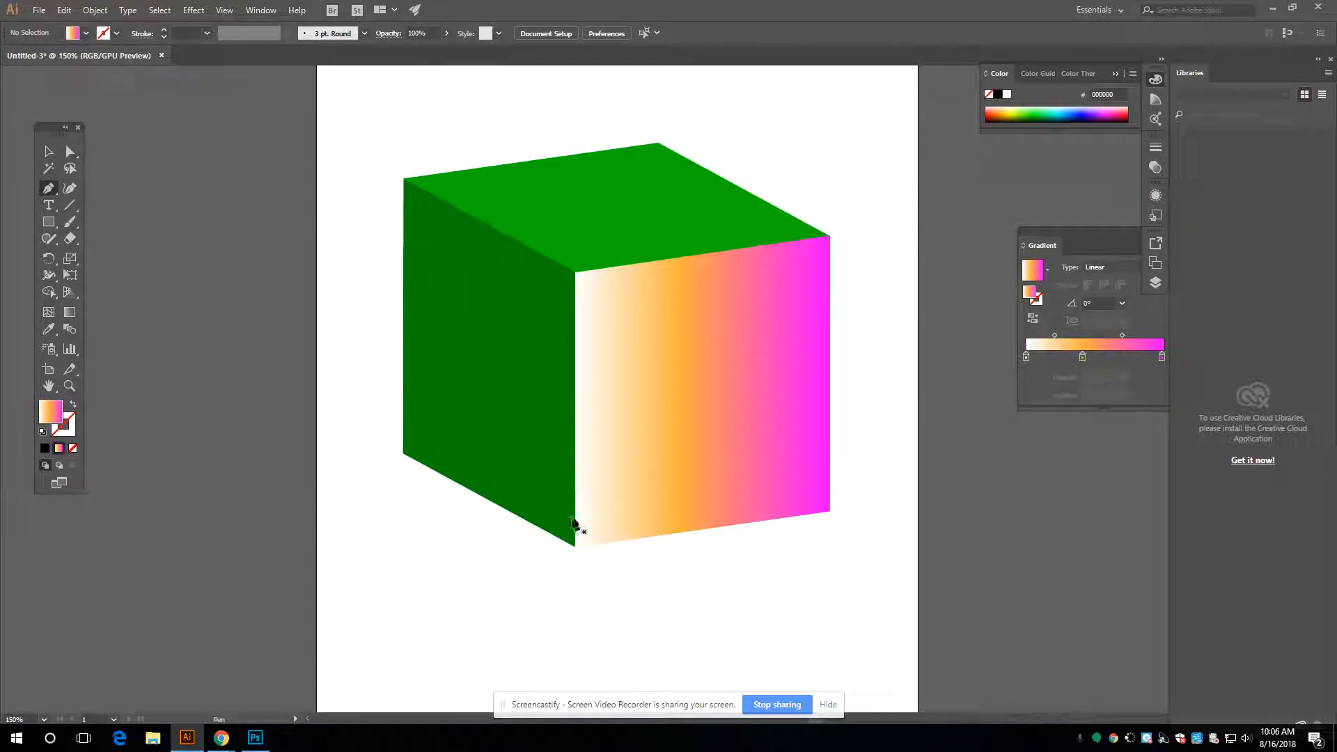
{"action": "key", "text": "ctrl+equal"}
{"action": "key", "text": "ctrl+equal"}
{"action": "left_click_drag", "start_coordinate": [696, 282], "coordinate": [651, 629]}
{"action": "left_click", "coordinate": [85, 34]}
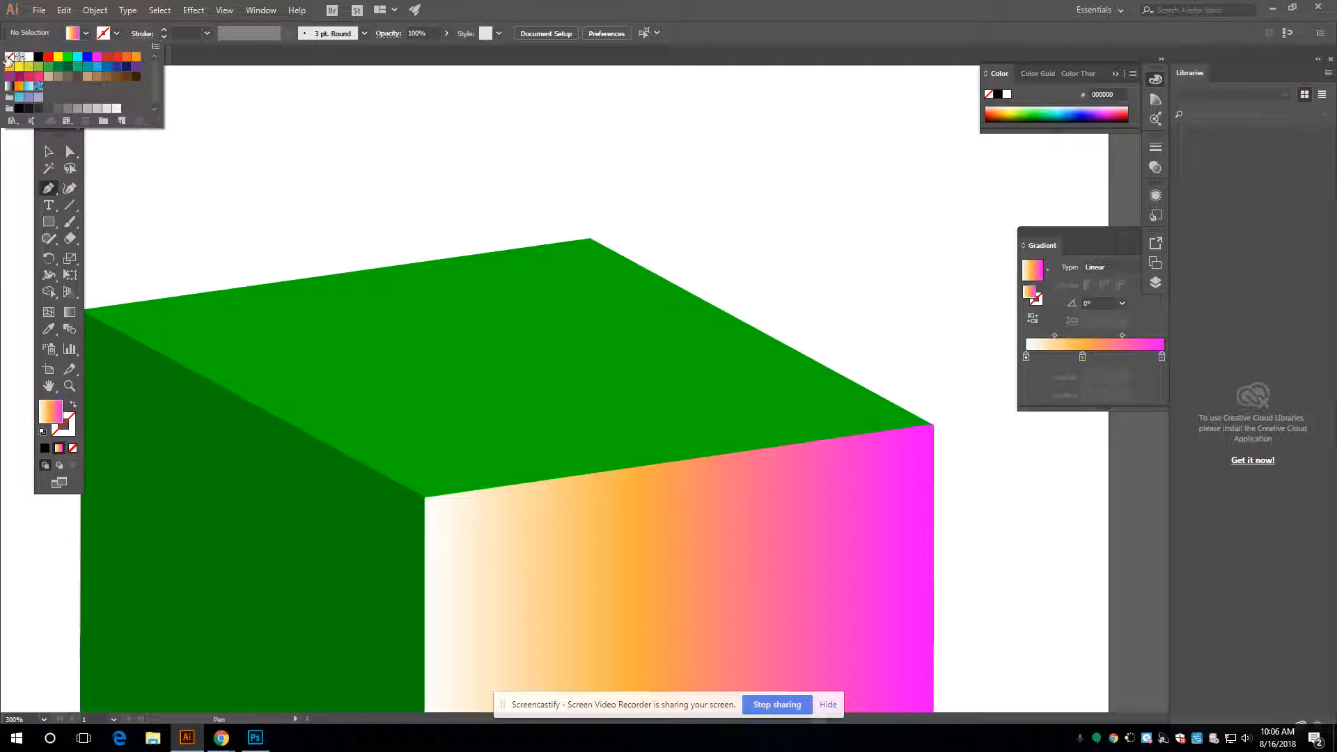
{"action": "left_click", "coordinate": [9, 56]}
{"action": "left_click", "coordinate": [117, 34]}
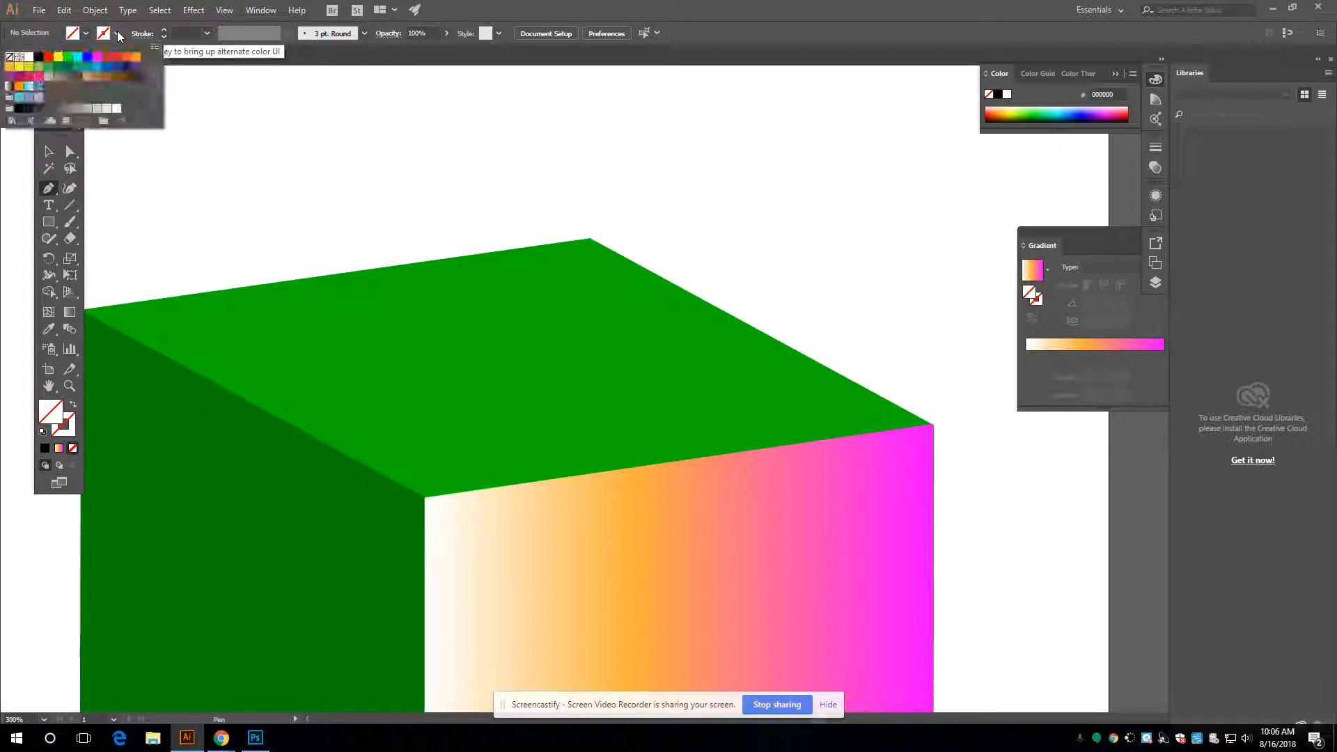
{"action": "left_click", "coordinate": [38, 56]}
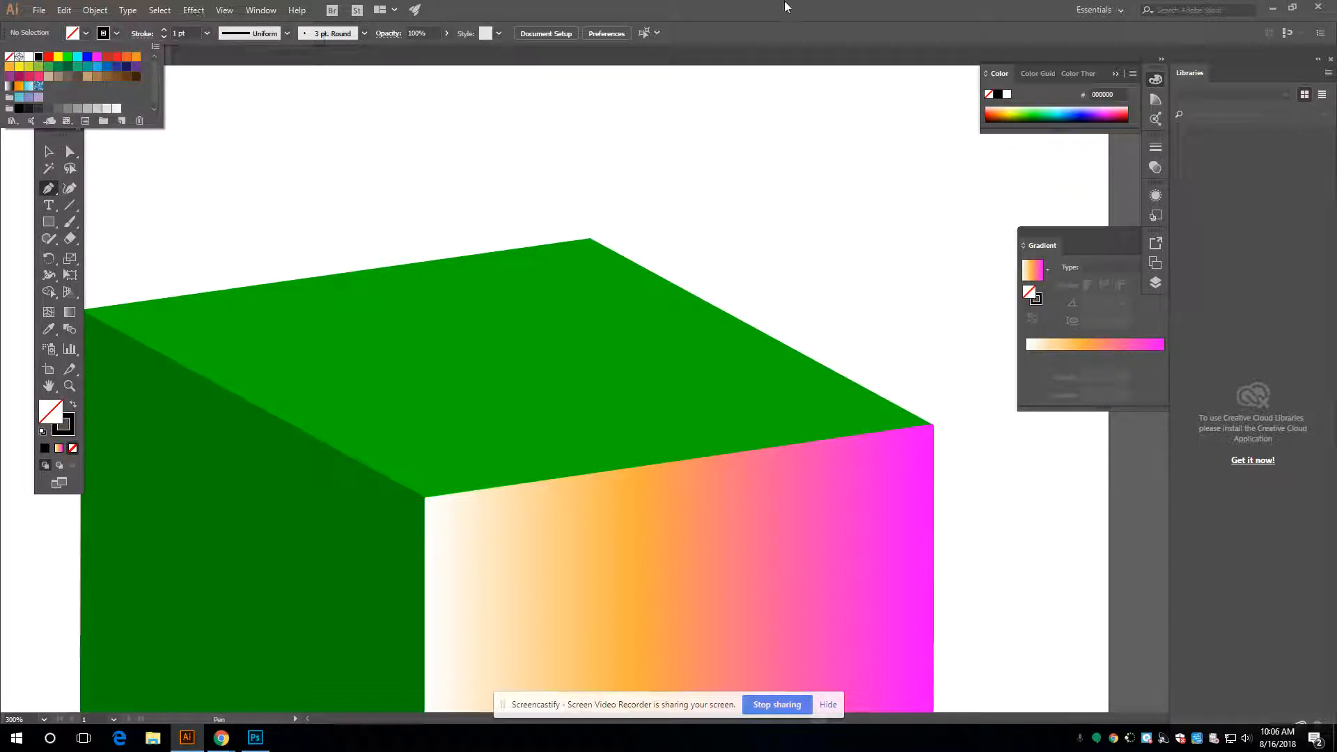
Try to trace the top face with the Pen tool, starting at the corner shared with the front face, and undo the attempt
{"action": "left_click", "coordinate": [426, 498]}
{"action": "left_click", "coordinate": [933, 426]}
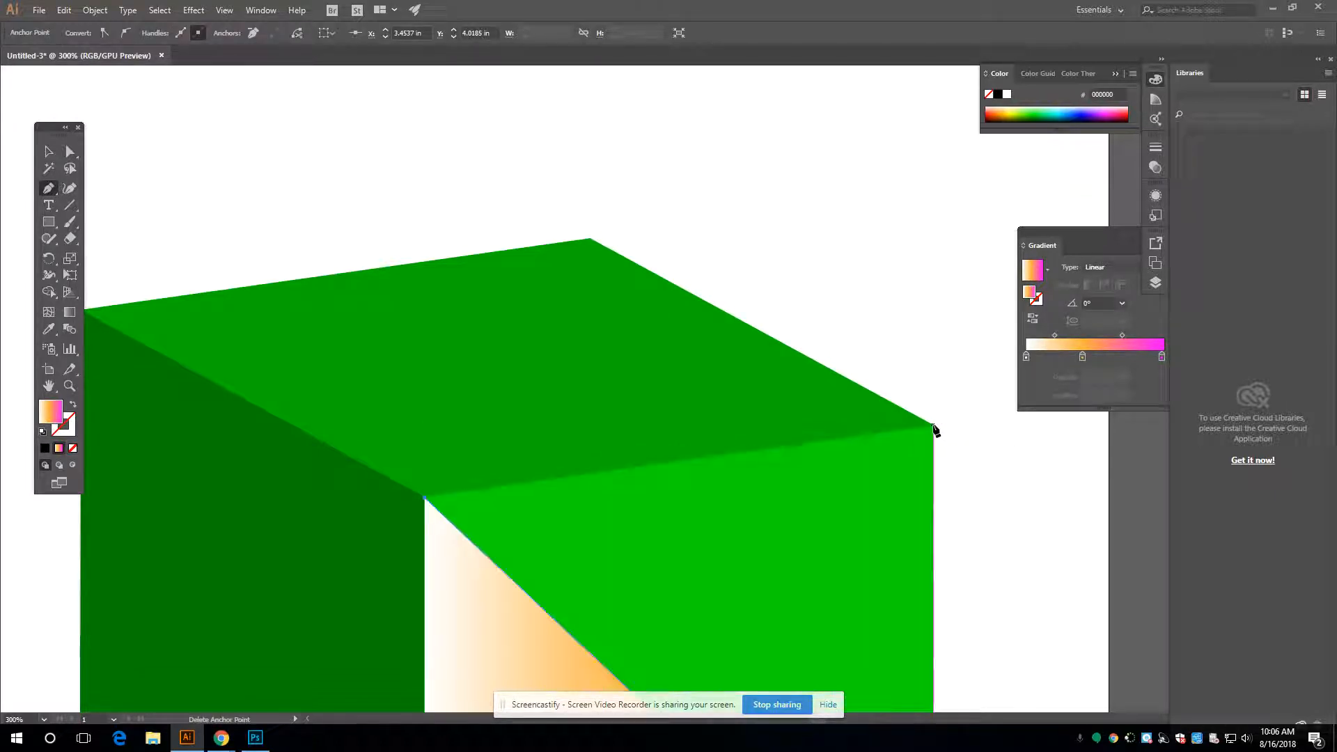
{"action": "left_click", "coordinate": [589, 240]}
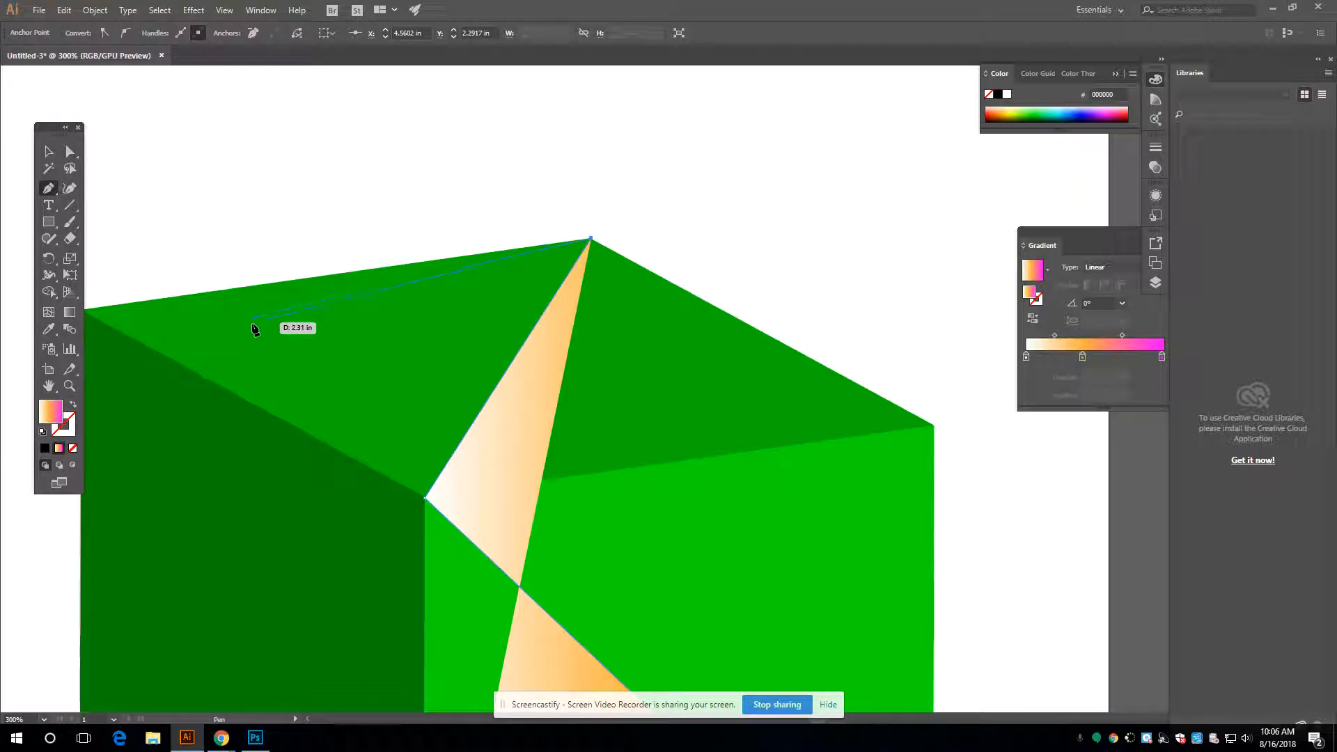
{"action": "left_click_drag", "start_coordinate": [257, 328], "coordinate": [388, 251]}
{"action": "key", "text": "ctrl+z"}
{"action": "key", "text": "ctrl+z"}
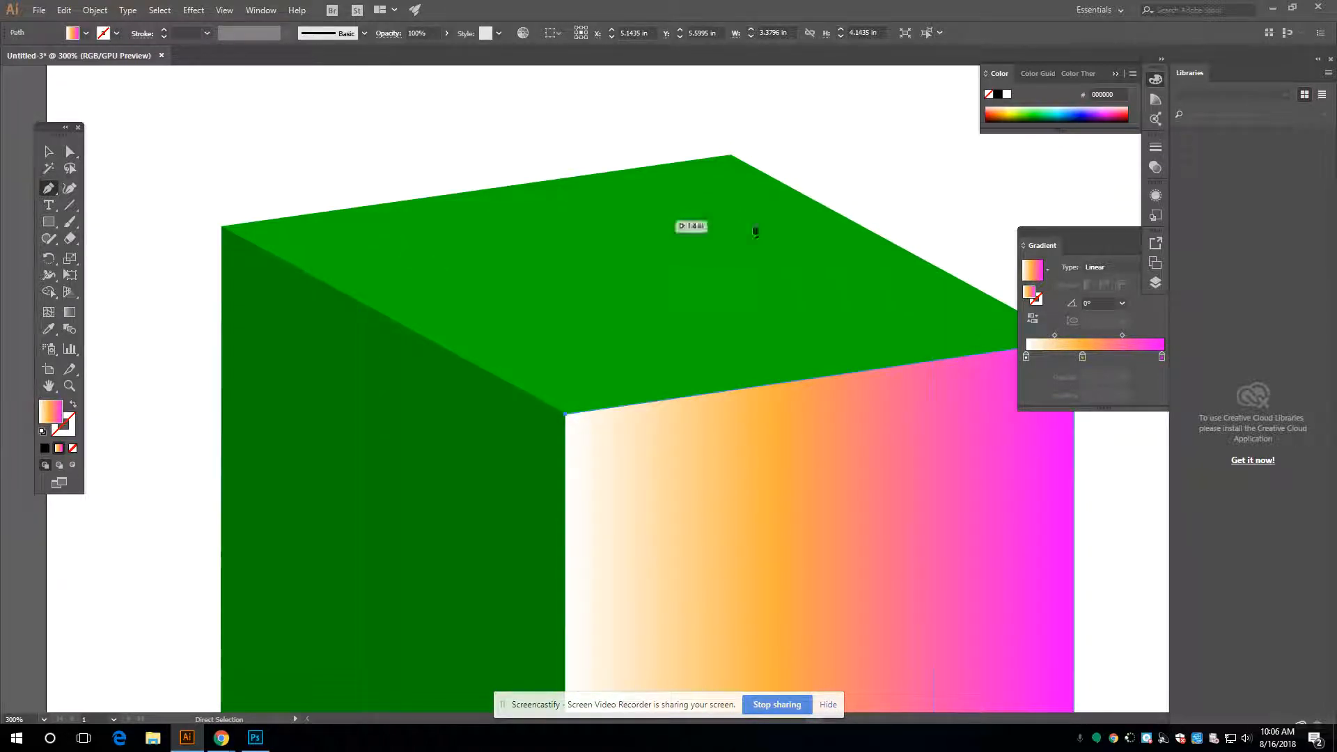
Deselect the front face and set no fill with a black stroke for a new Pen tool path
{"action": "left_click_drag", "start_coordinate": [749, 322], "coordinate": [487, 320]}
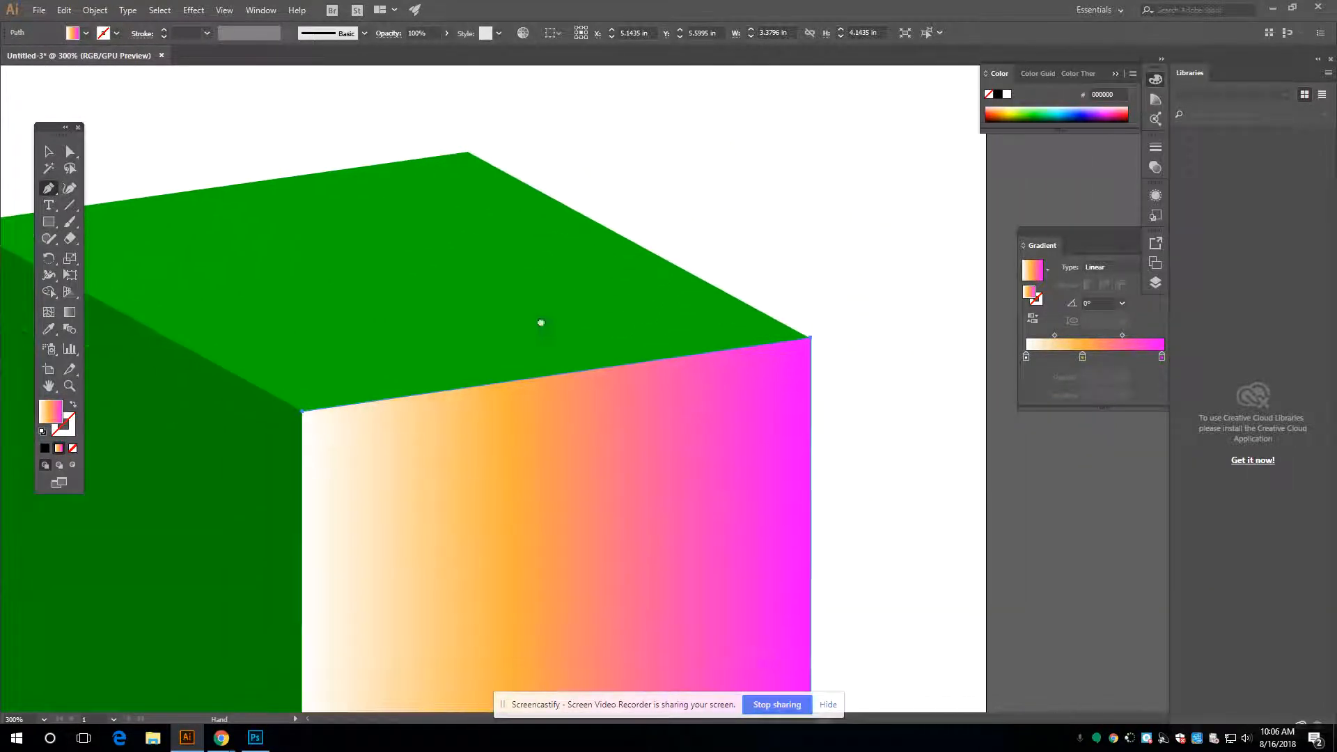
{"action": "left_click", "coordinate": [654, 318], "text": "ctrl"}
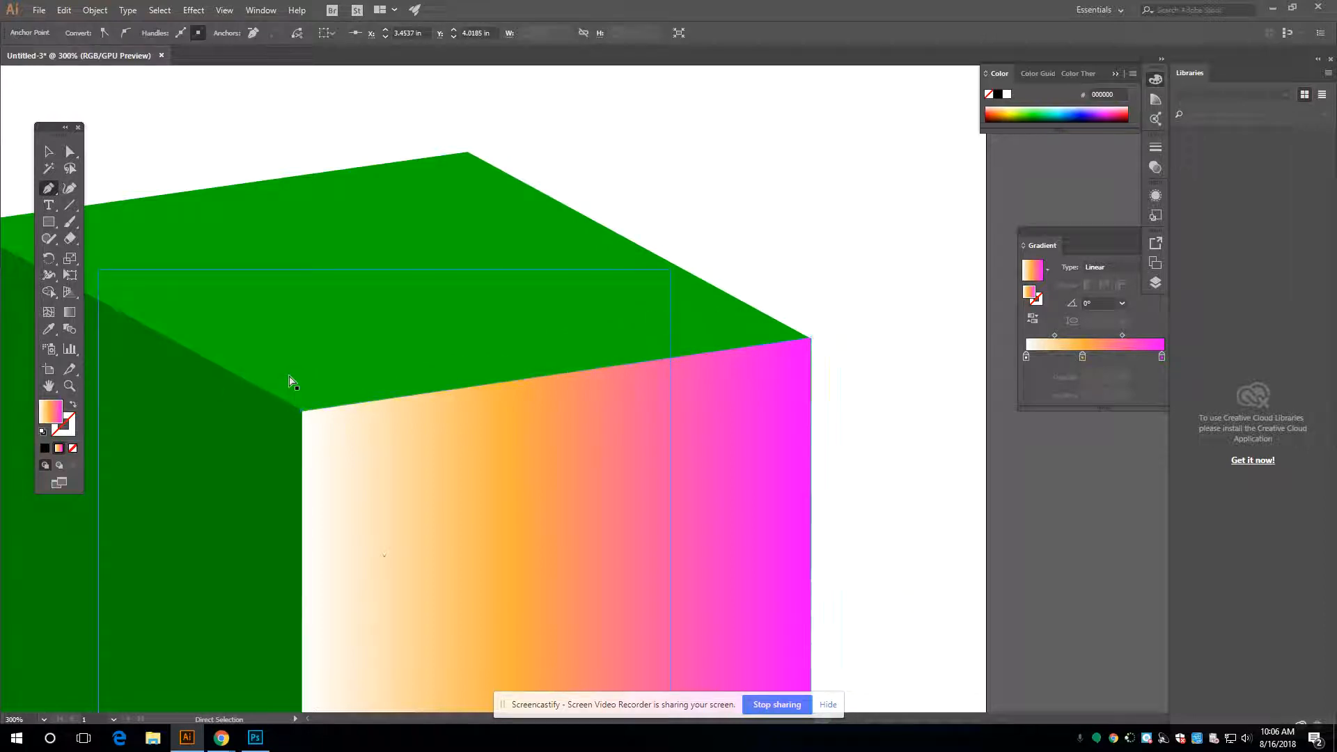
{"action": "left_click", "coordinate": [141, 109], "text": "ctrl"}
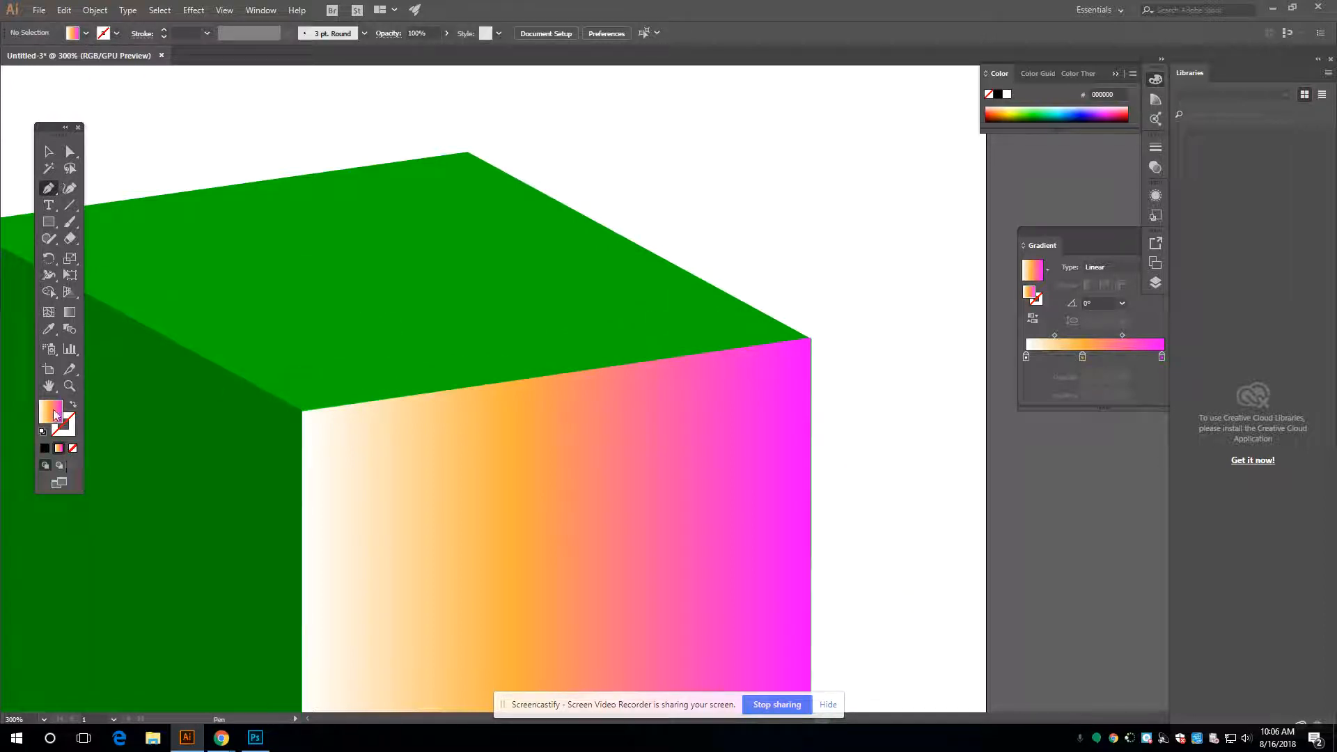
{"action": "left_click", "coordinate": [72, 447]}
{"action": "key", "text": "x"}
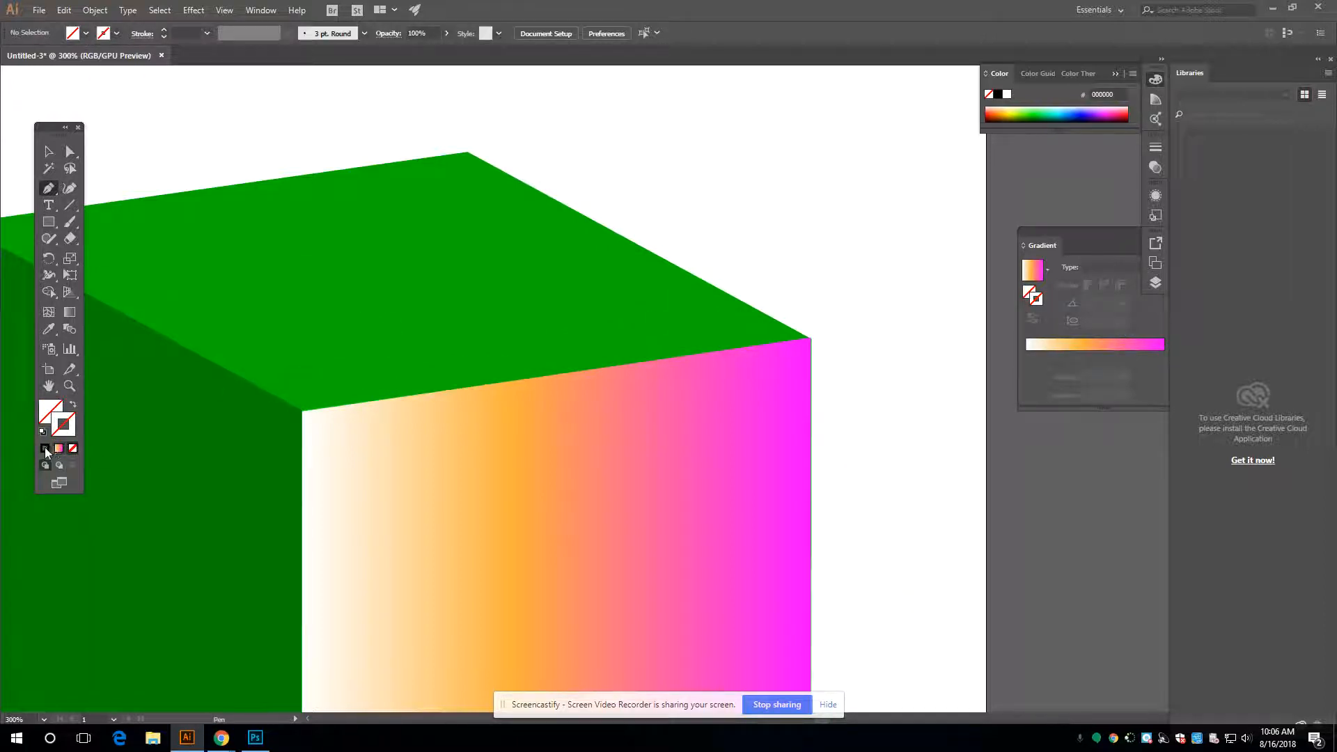
{"action": "left_click", "coordinate": [45, 448]}
Trace the top face's two back edges with the Pen tool, from its left corner through the back corner to the right corner
{"action": "left_click_drag", "start_coordinate": [749, 244], "coordinate": [945, 259]}
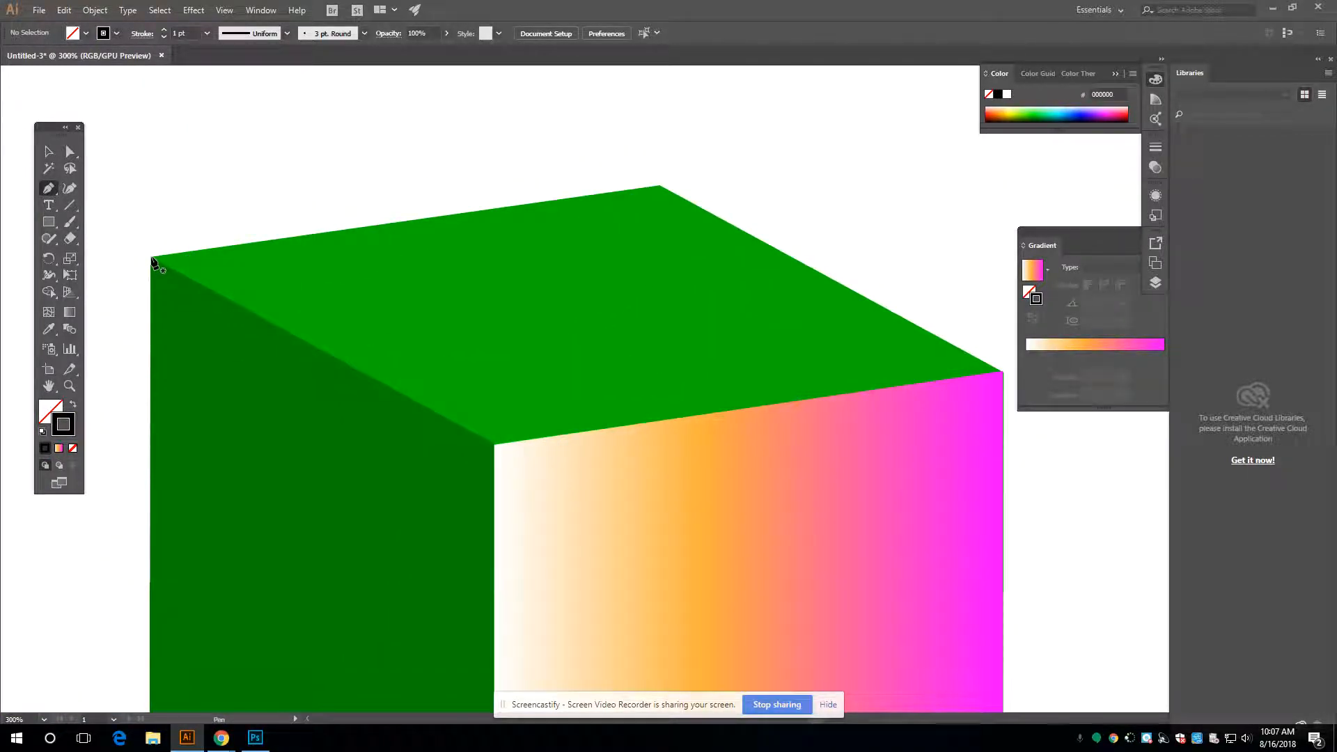
{"action": "left_click", "coordinate": [152, 258]}
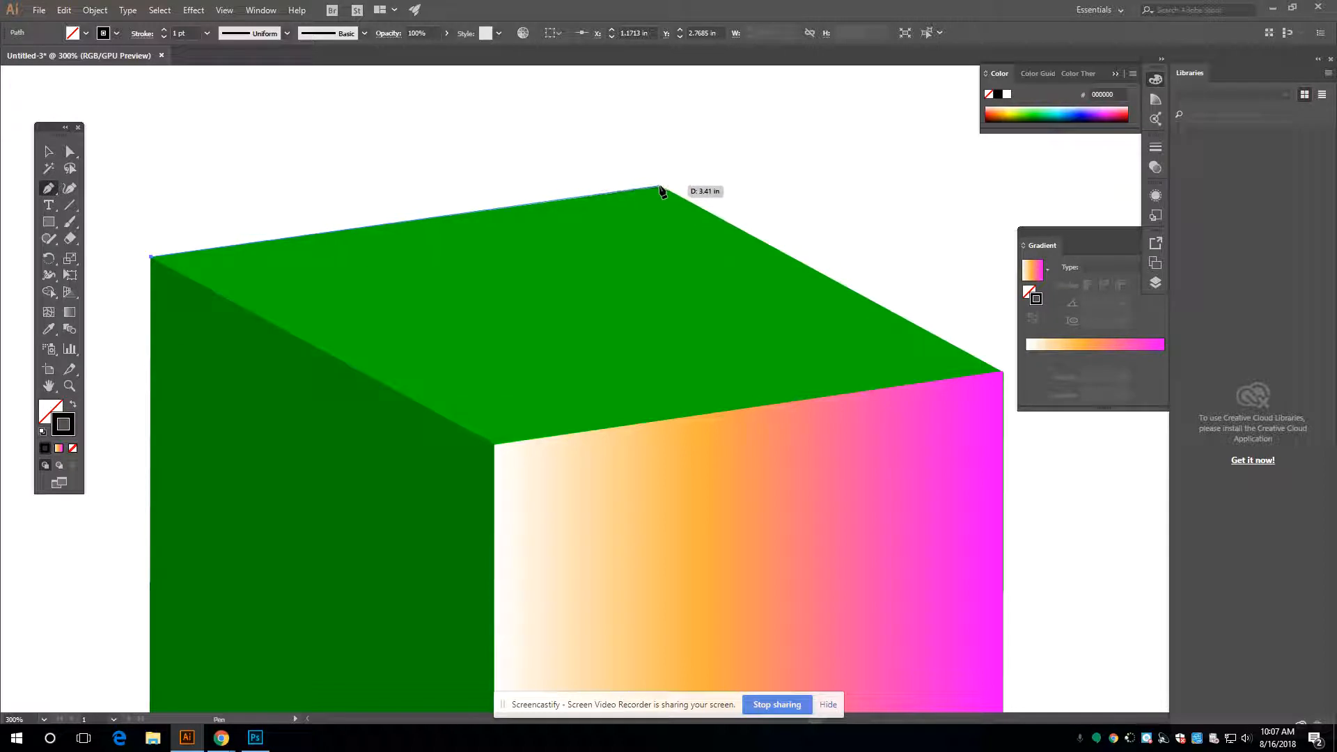
{"action": "left_click", "coordinate": [660, 188]}
{"action": "left_click", "coordinate": [1002, 372]}
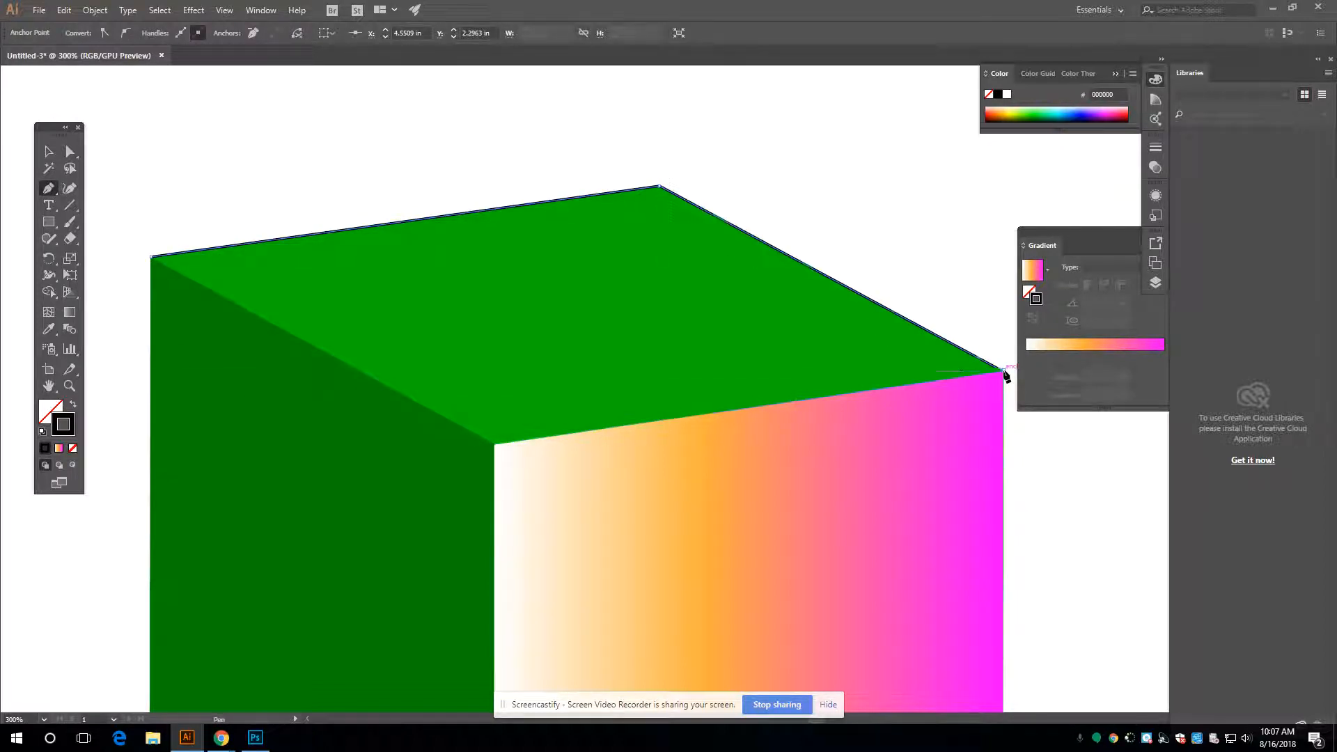
Try to extend the top face outline from its right corner to the front corner, undoing the segments that join the front face
{"action": "left_click", "coordinate": [495, 444]}
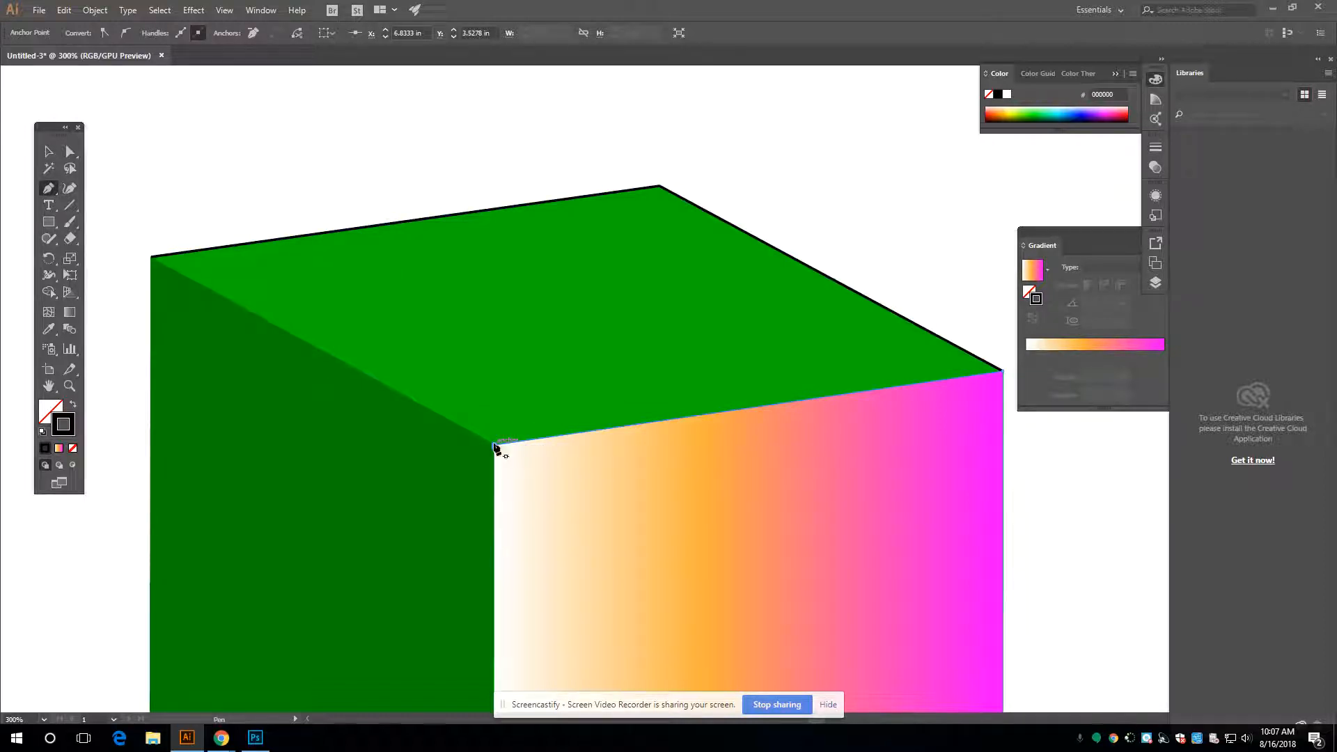
{"action": "key", "text": "ctrl+z"}
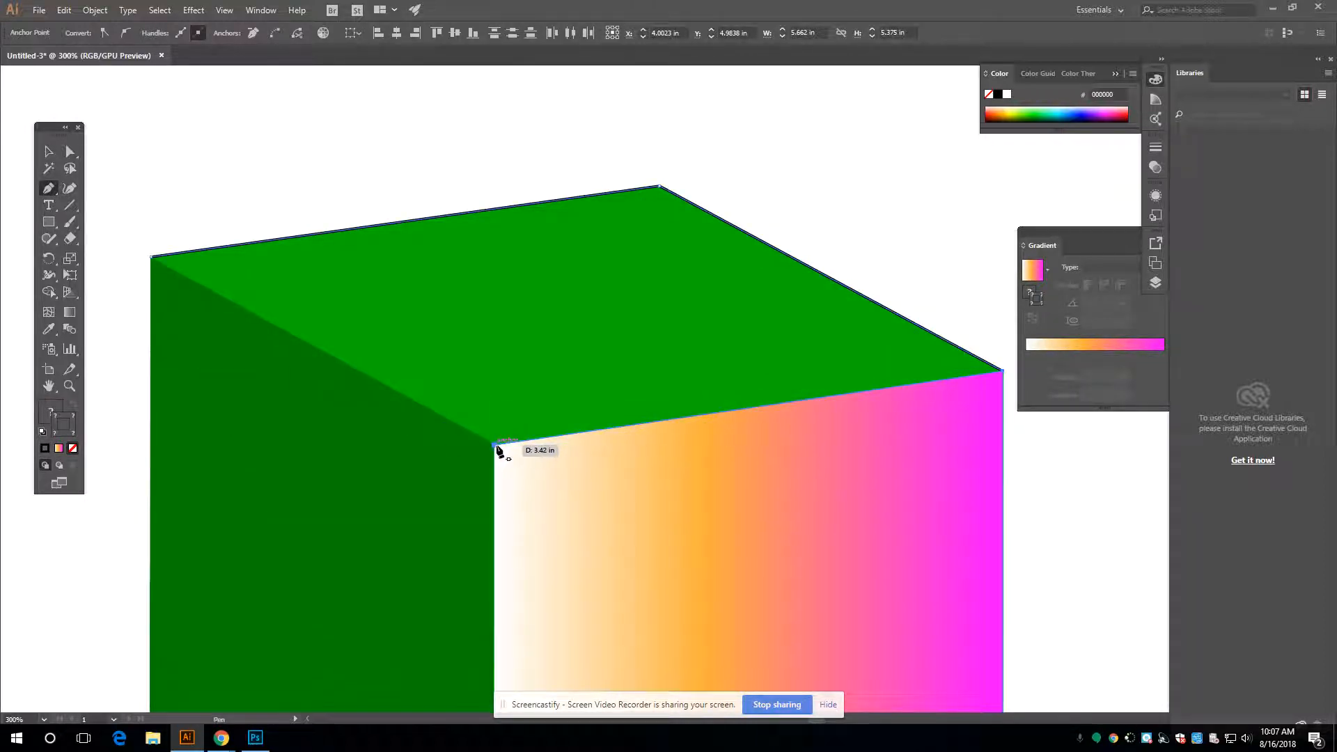
{"action": "left_click", "coordinate": [494, 445]}
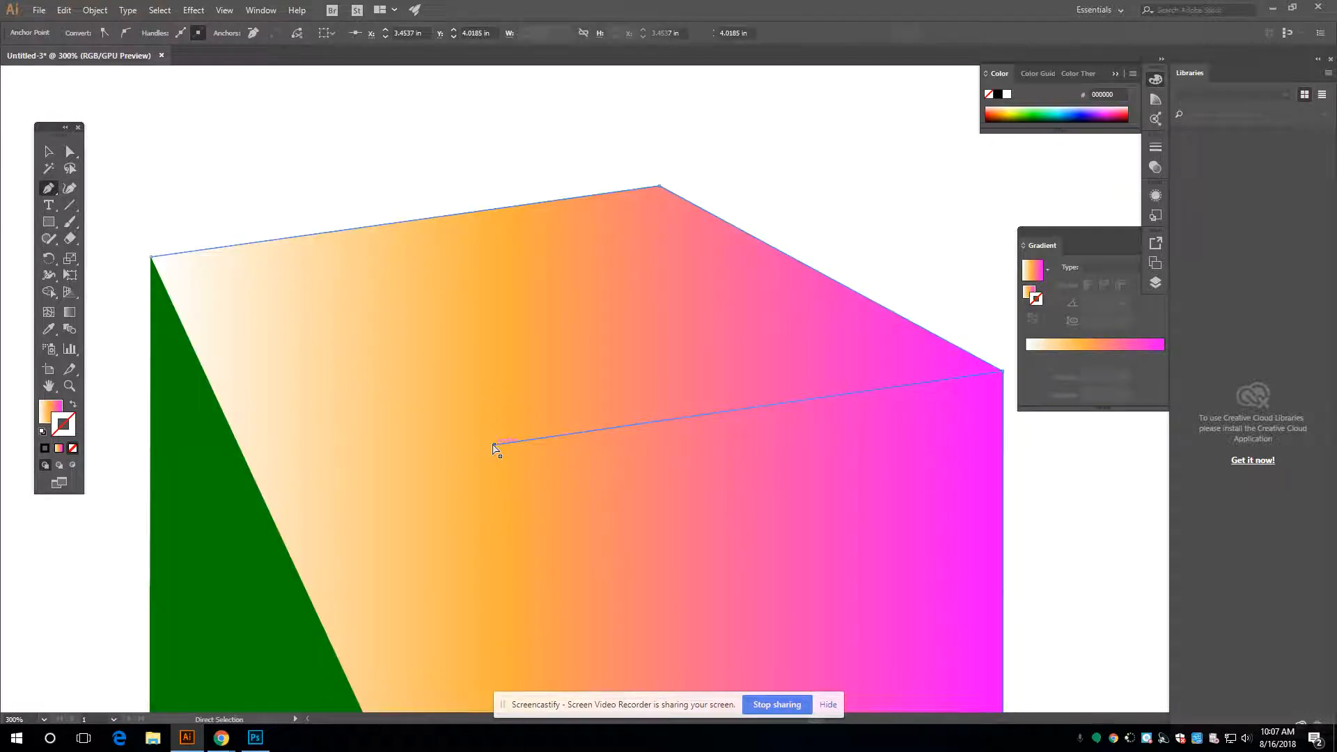
{"action": "key", "text": "ctrl+z"}
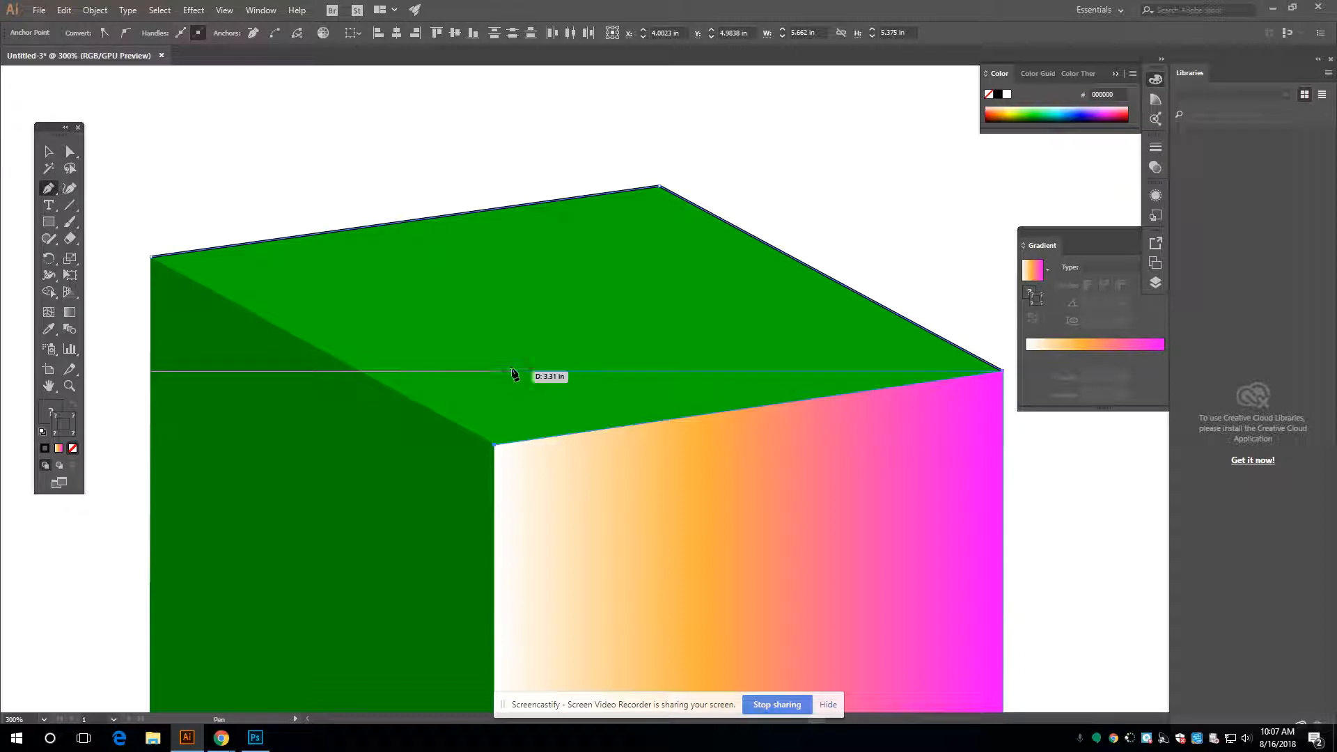
{"action": "left_click", "coordinate": [494, 445]}
{"action": "key", "text": "ctrl+z"}
{"action": "left_click", "coordinate": [510, 444]}
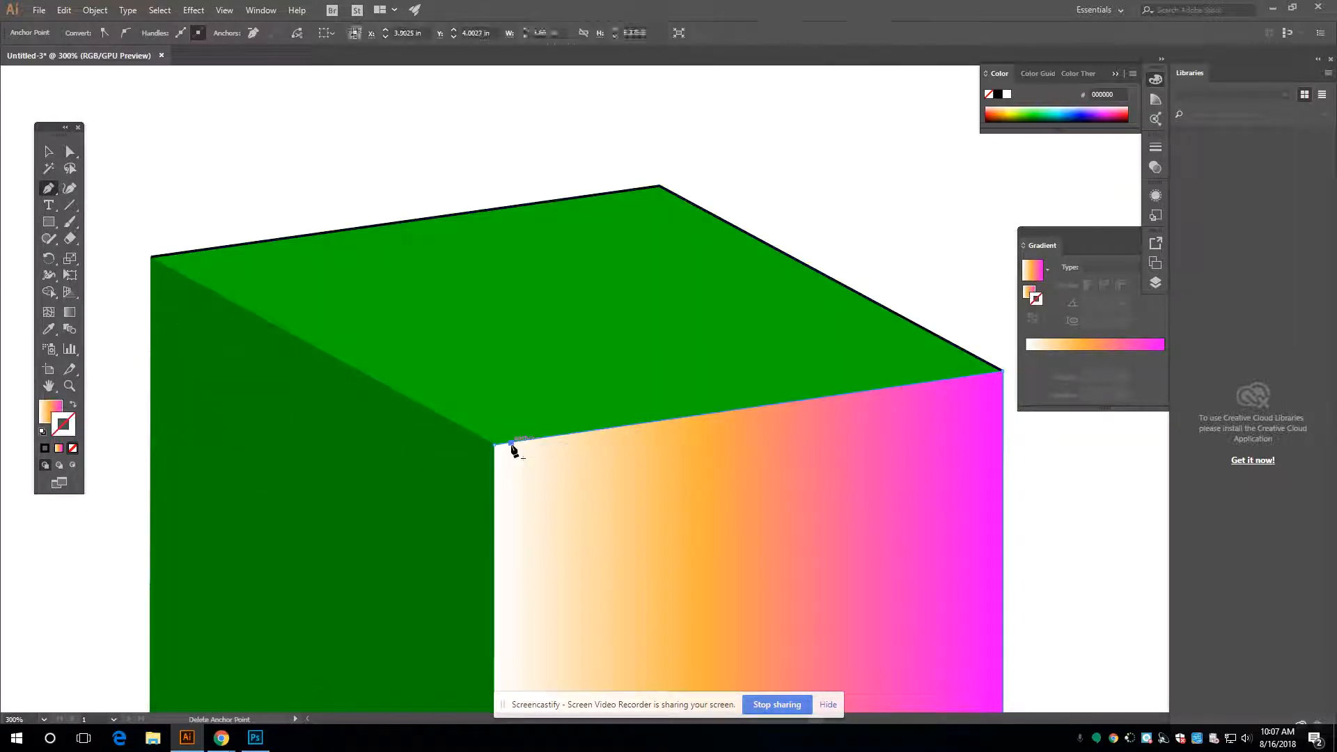
Close the top face outline using an extra anchor between its left and right corners, and move that anchor onto the face's front corner
{"action": "left_click", "coordinate": [152, 257]}
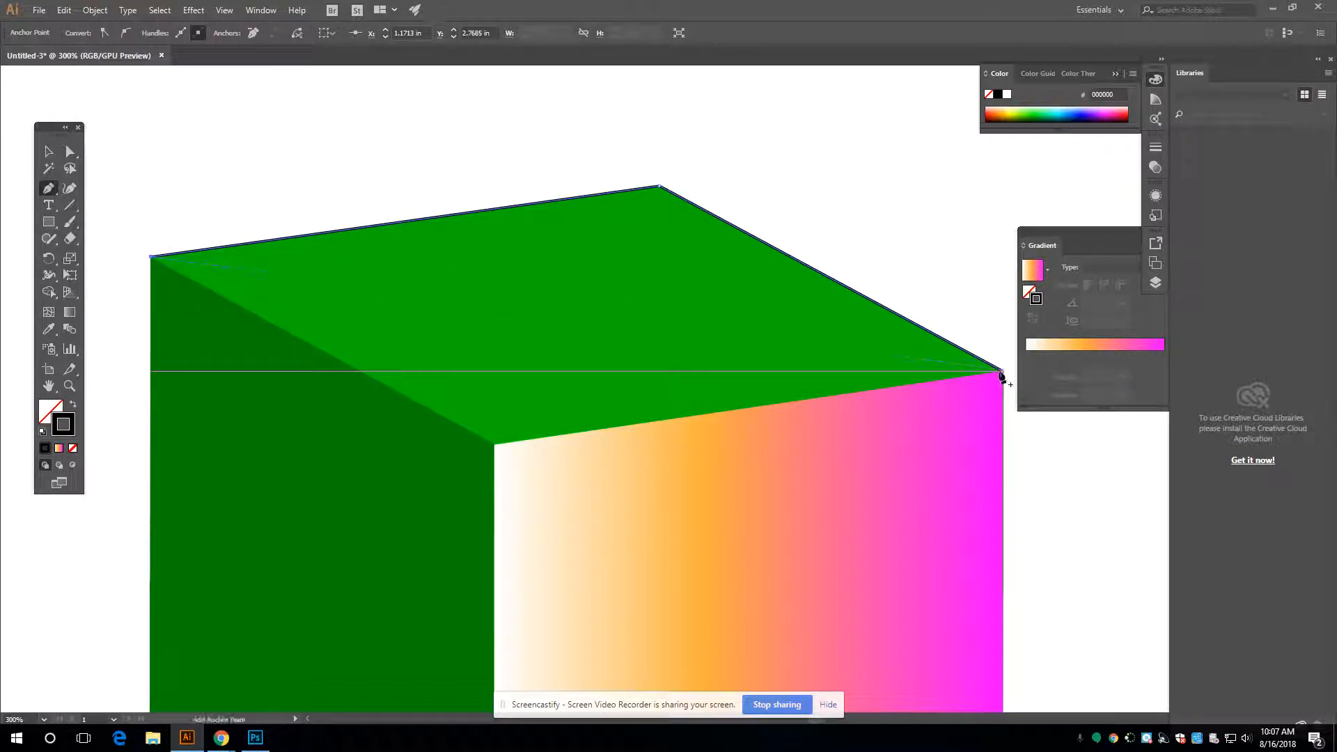
{"action": "left_click", "coordinate": [355, 356]}
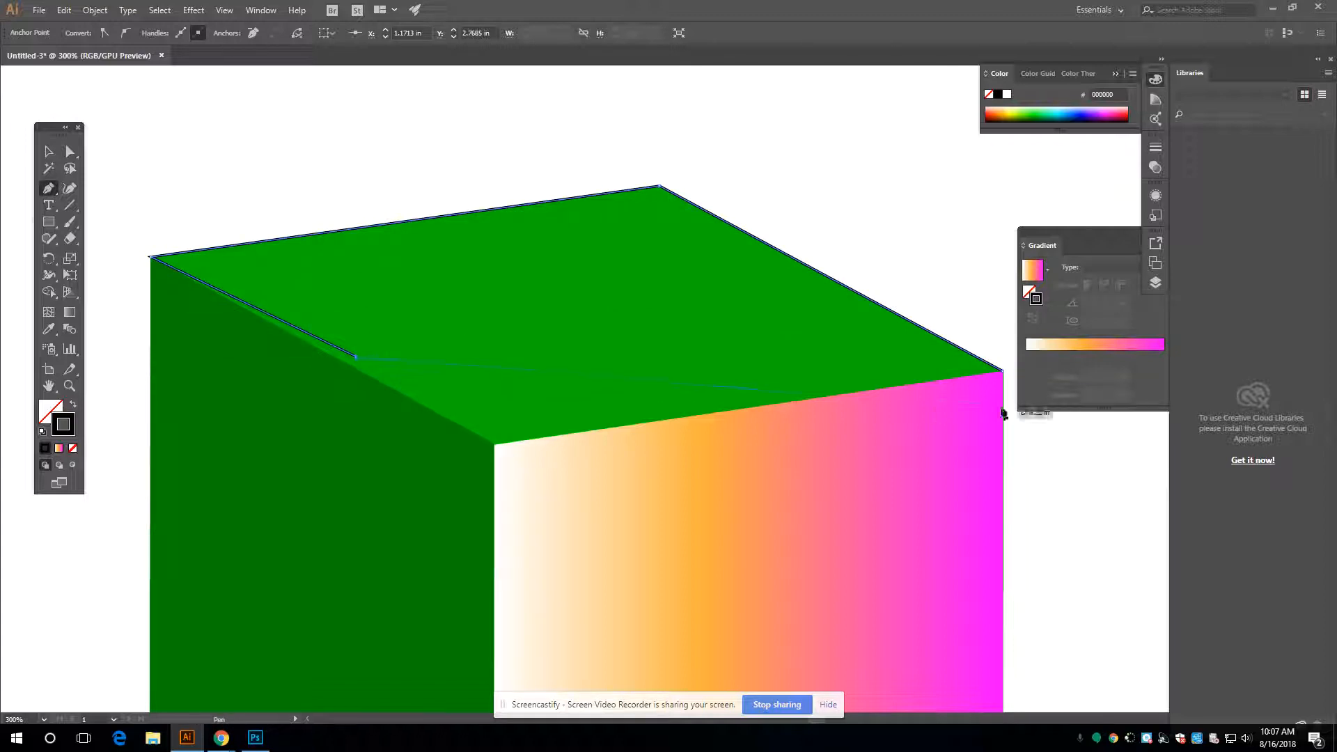
{"action": "left_click", "coordinate": [1006, 371]}
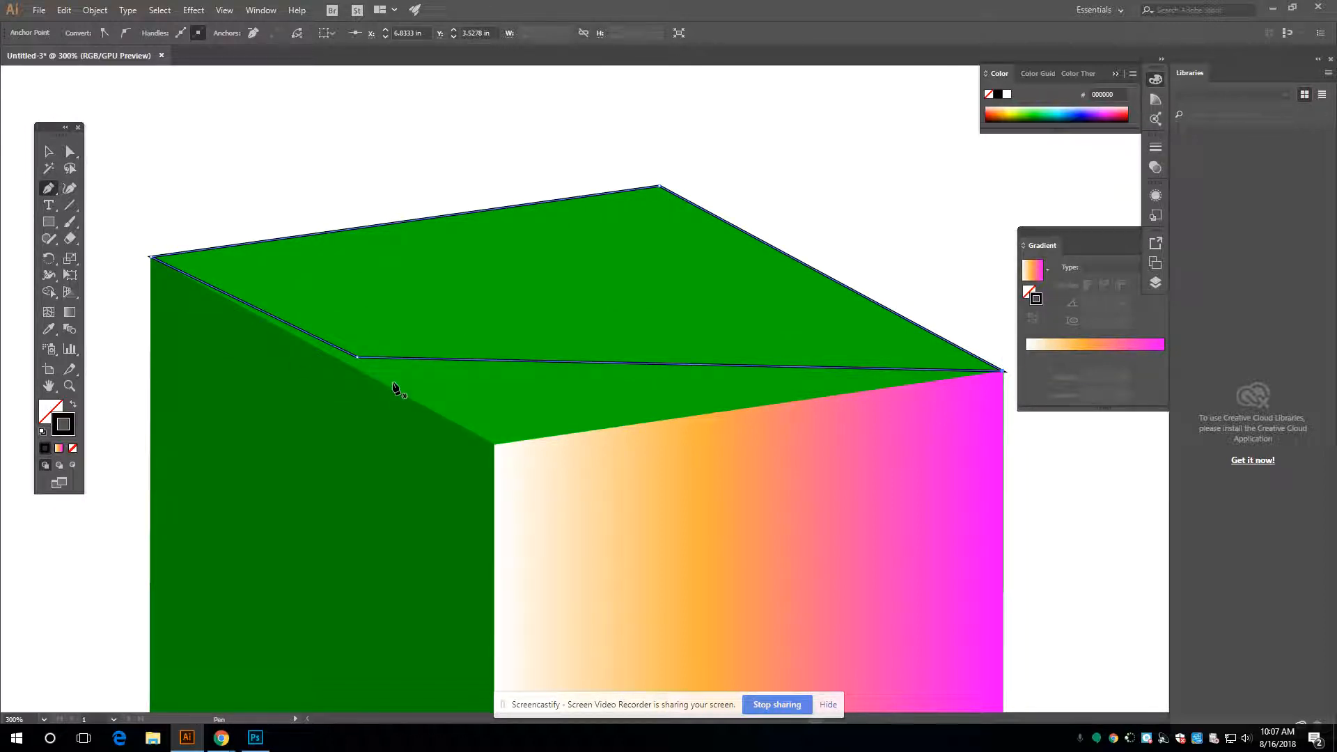
{"action": "key", "text": "a"}
{"action": "left_click", "coordinate": [356, 371]}
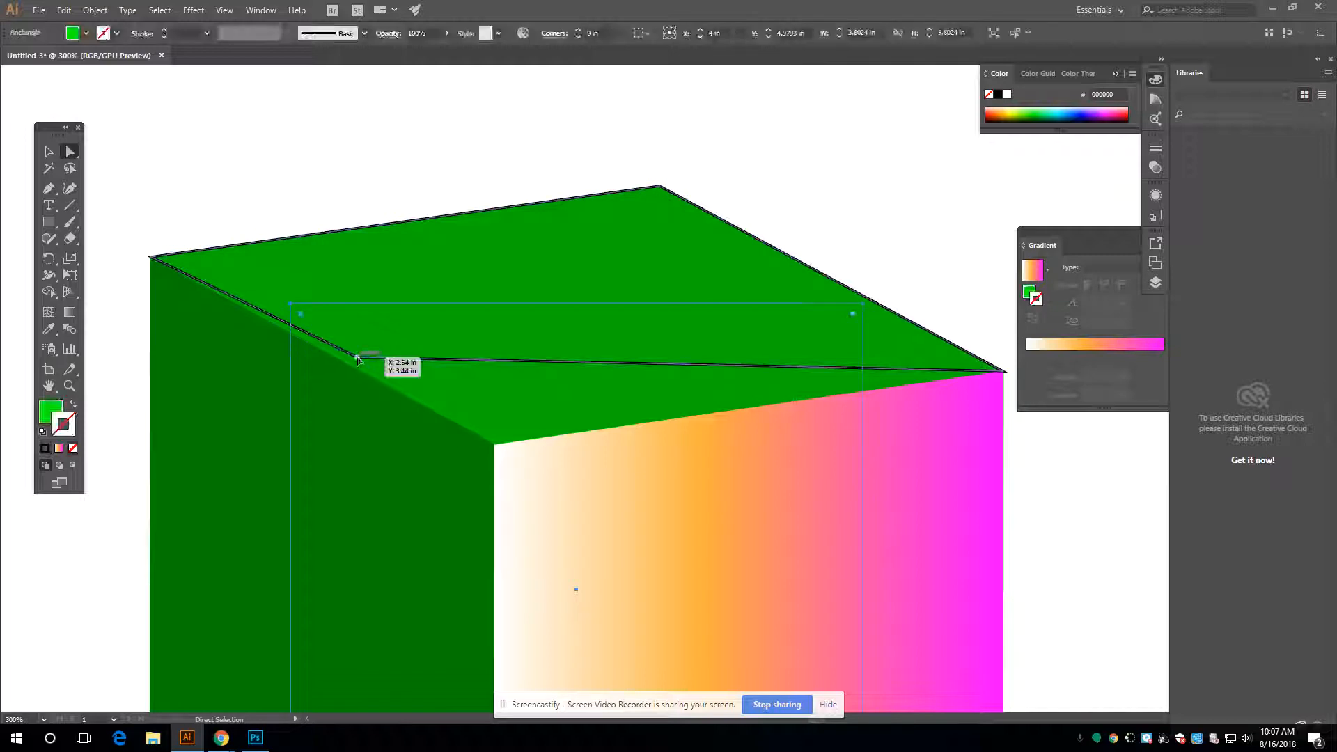
{"action": "mouse_move", "coordinate": [357, 360]}
{"action": "left_mouse_down"}
{"action": "mouse_move", "coordinate": [403, 372]}
{"action": "mouse_move", "coordinate": [495, 443]}
{"action": "left_mouse_up"}
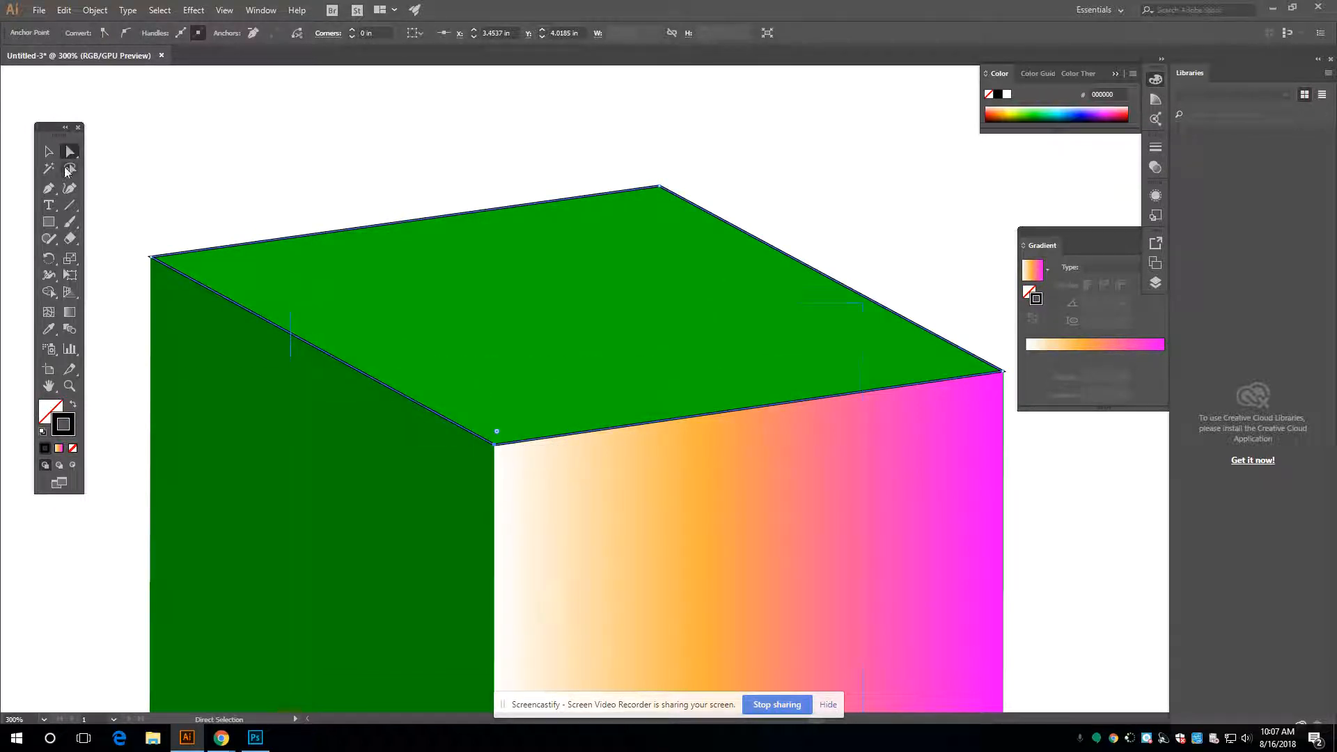
Try to apply the white-orange-magenta gradient to the whole top face outline while its stroke is active, and undo it
{"action": "left_click", "coordinate": [48, 151]}
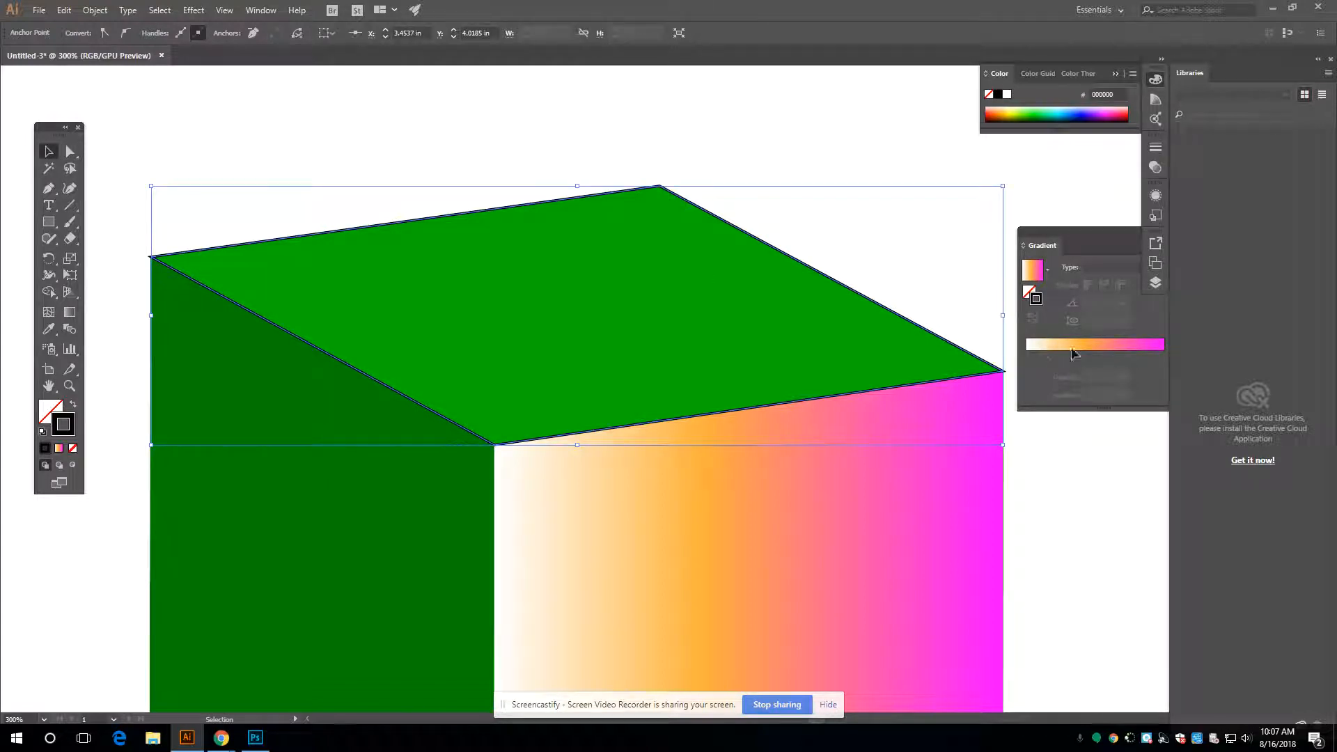
{"action": "left_click", "coordinate": [1112, 346]}
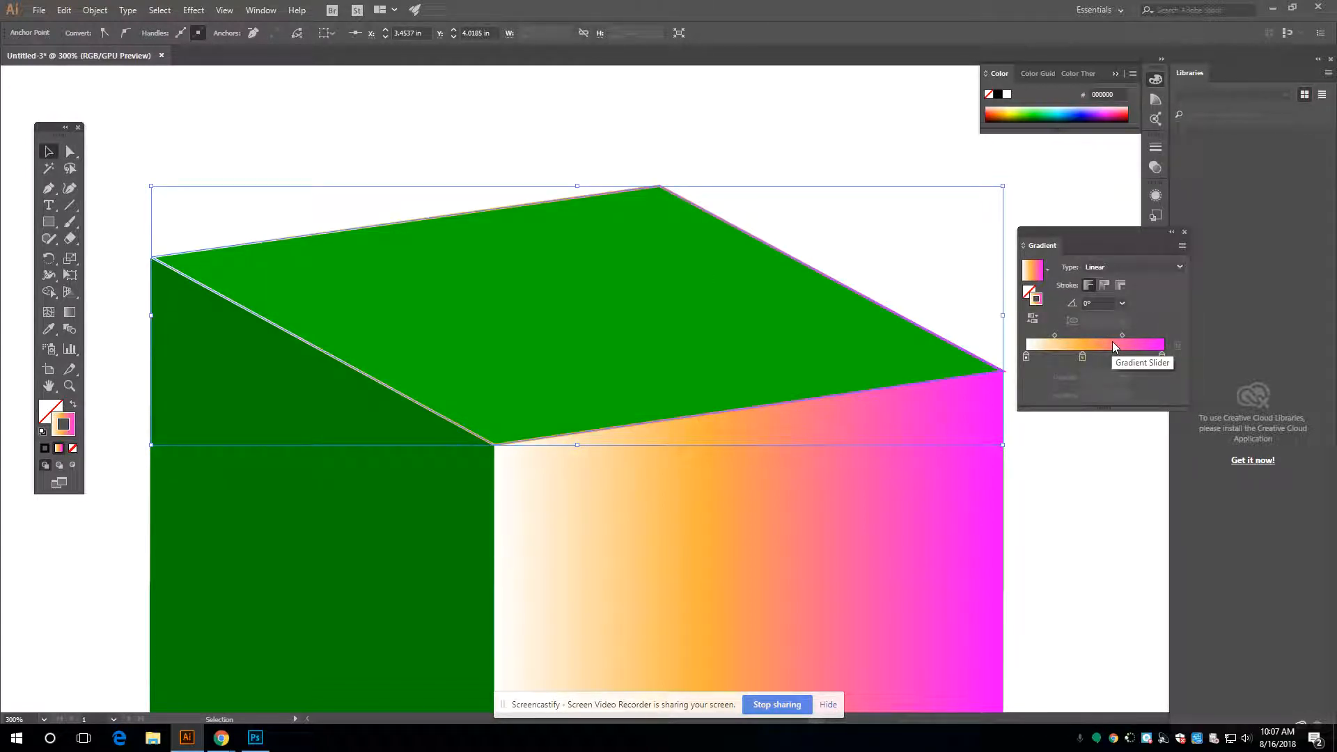
{"action": "key", "text": "ctrl+z"}
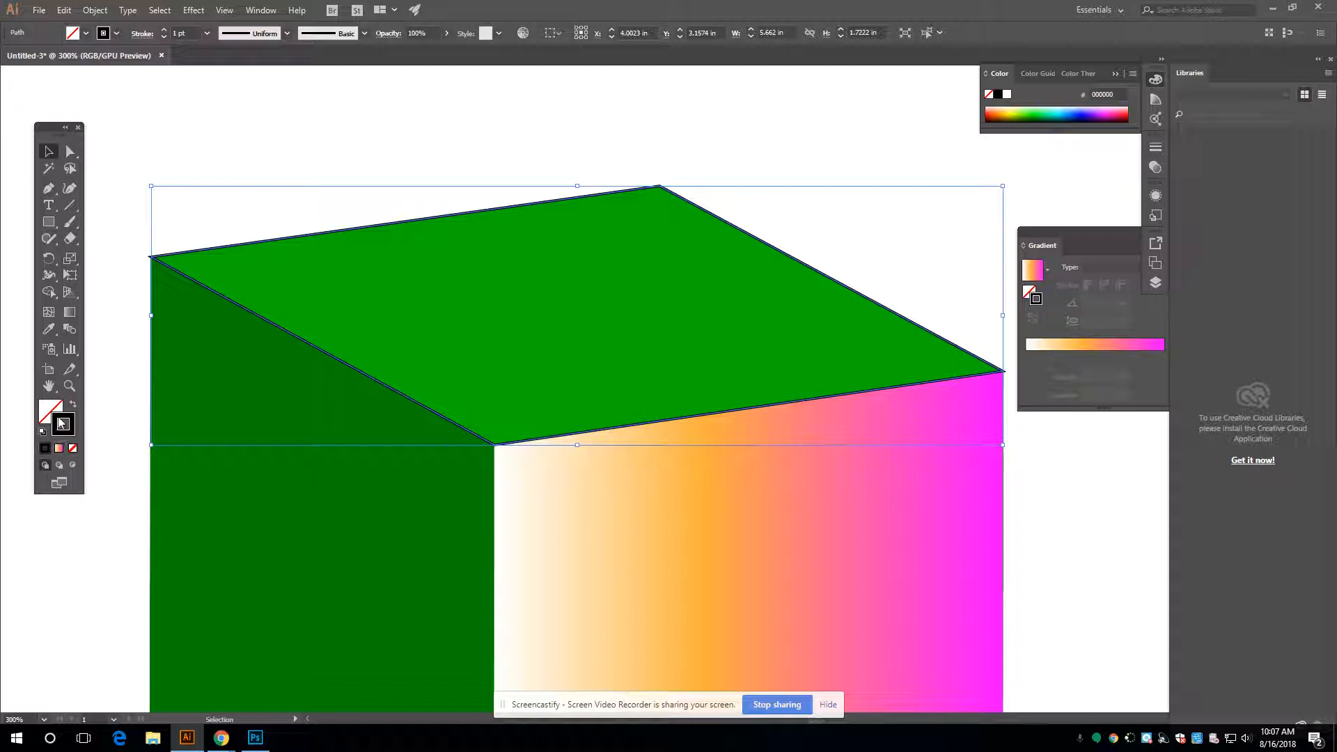
Remove the stroke from the top face outline and fill it with the white-orange-magenta gradient
{"action": "left_click", "coordinate": [117, 32]}
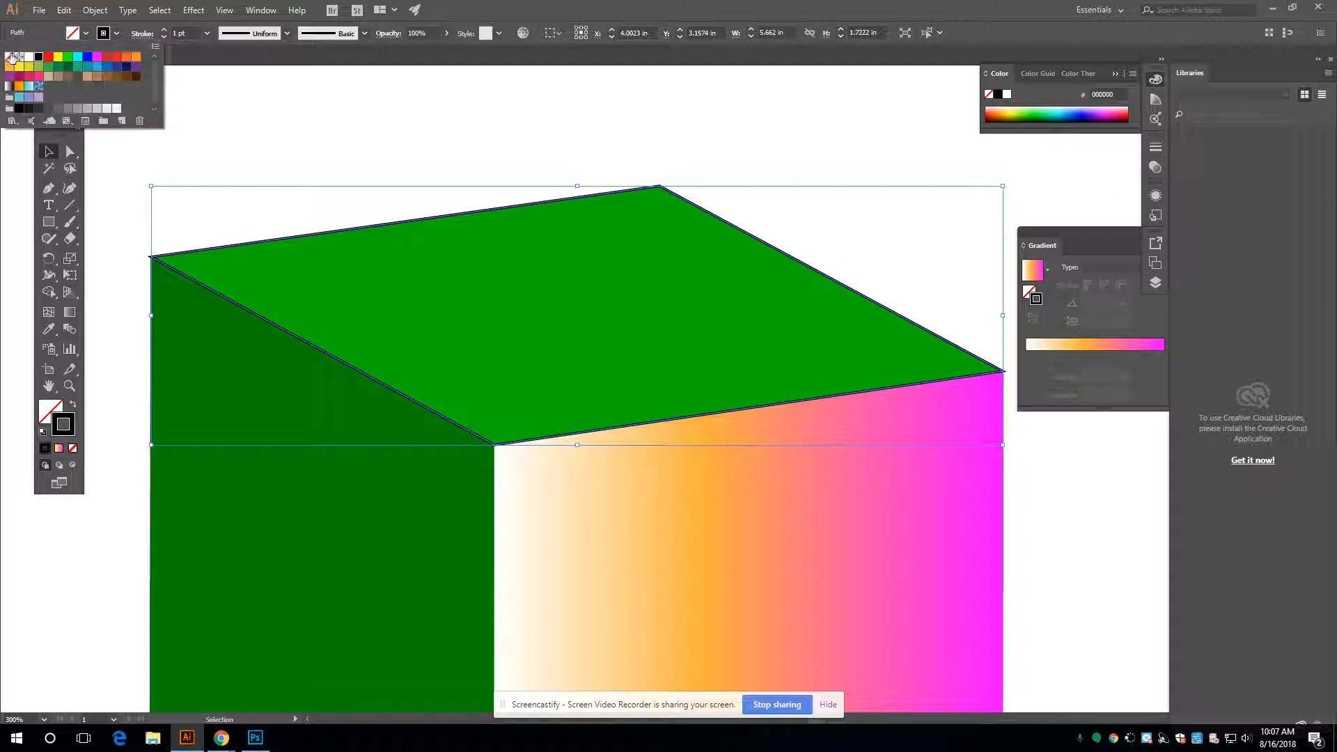
{"action": "left_click", "coordinate": [11, 59]}
{"action": "left_click", "coordinate": [45, 411]}
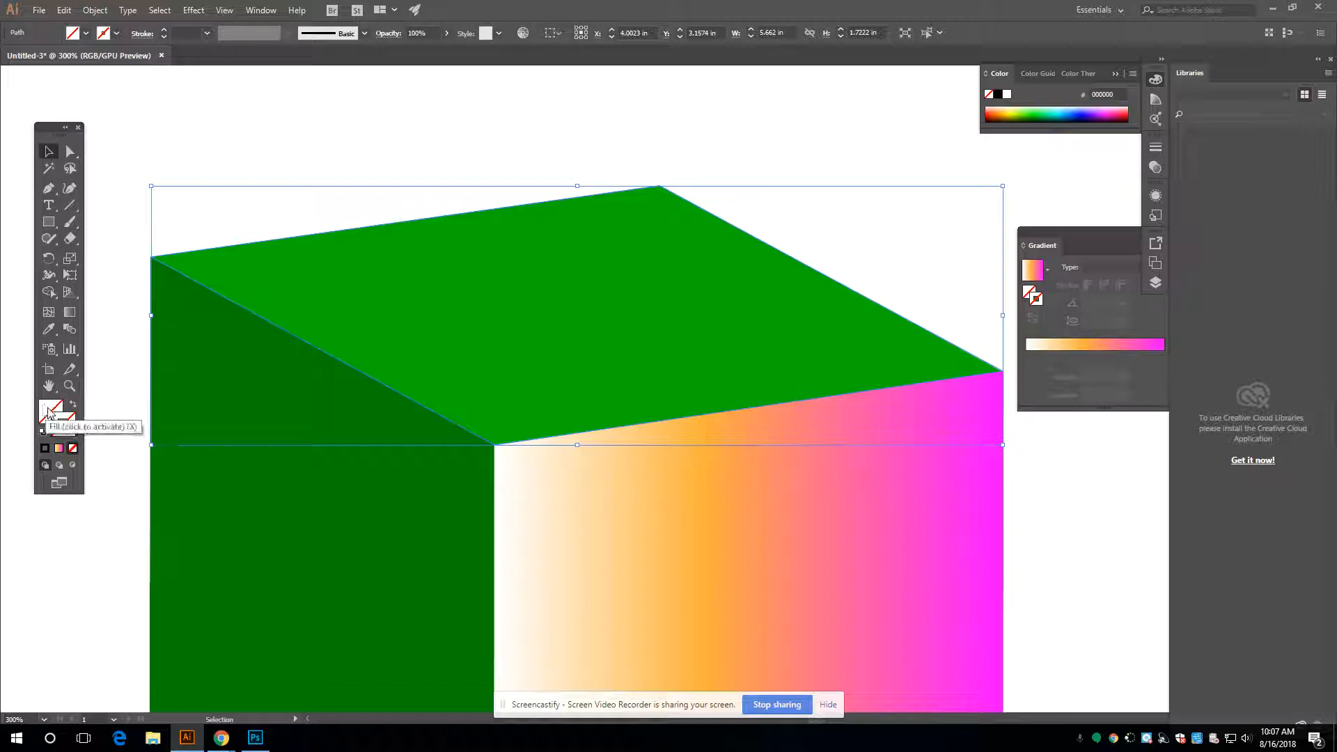
{"action": "left_click", "coordinate": [59, 449]}
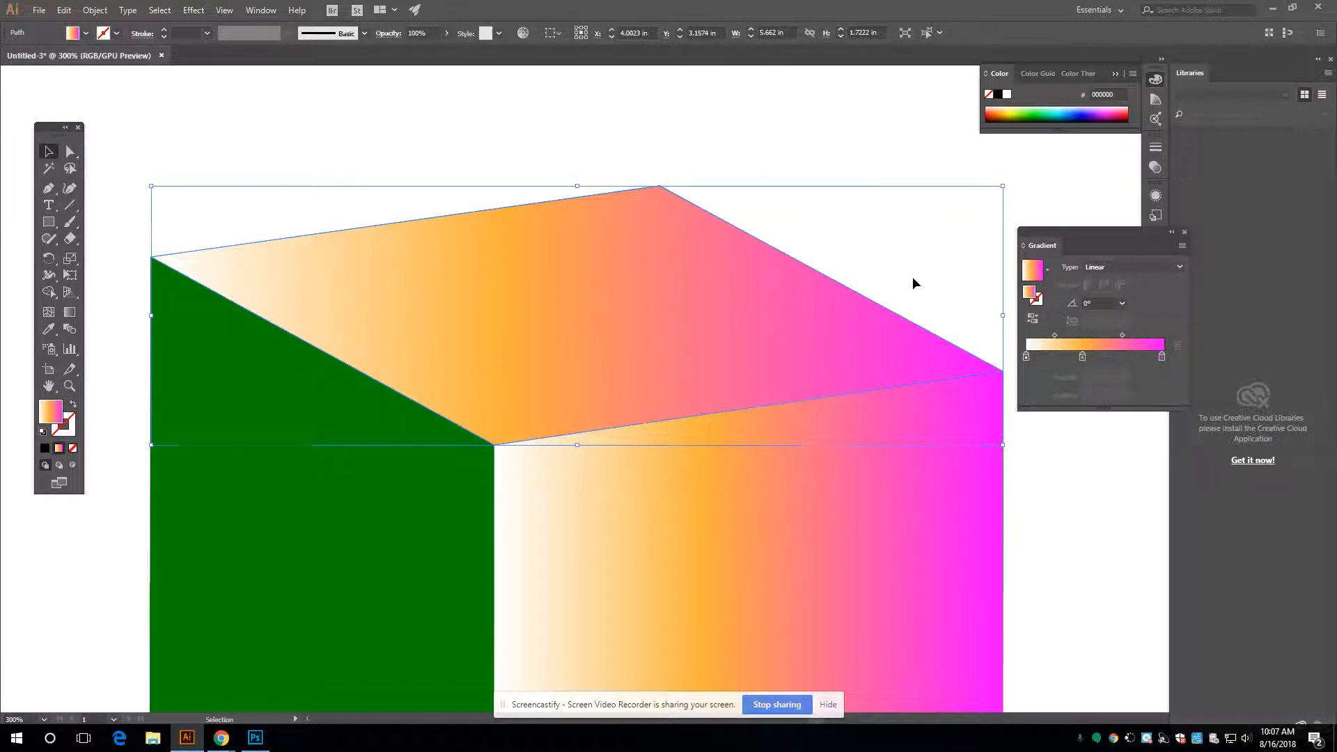
{"action": "key", "text": "ctrl+1"}
{"action": "left_click", "coordinate": [740, 260]}
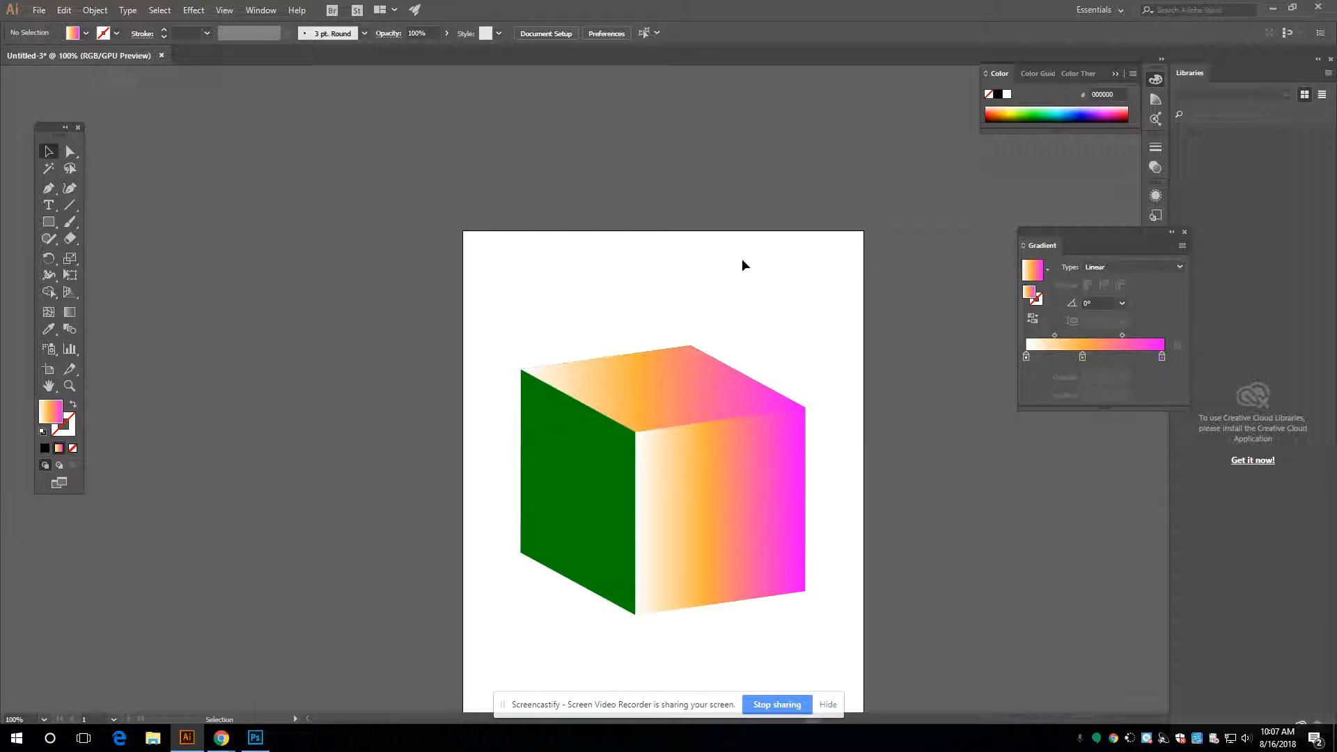
Recolour the middle stop of the top face's gradient to yellow (FFFF00)
{"action": "left_click", "coordinate": [704, 382]}
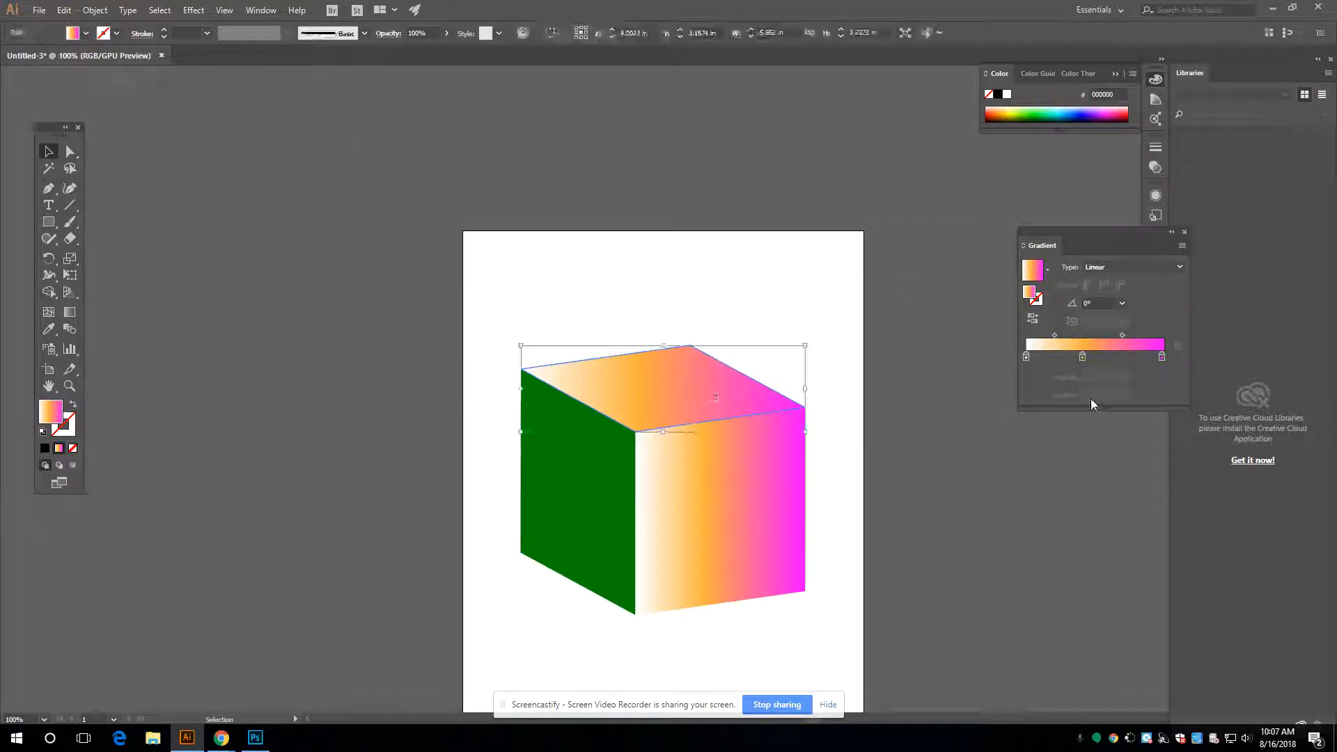
{"action": "double_click", "coordinate": [1081, 357]}
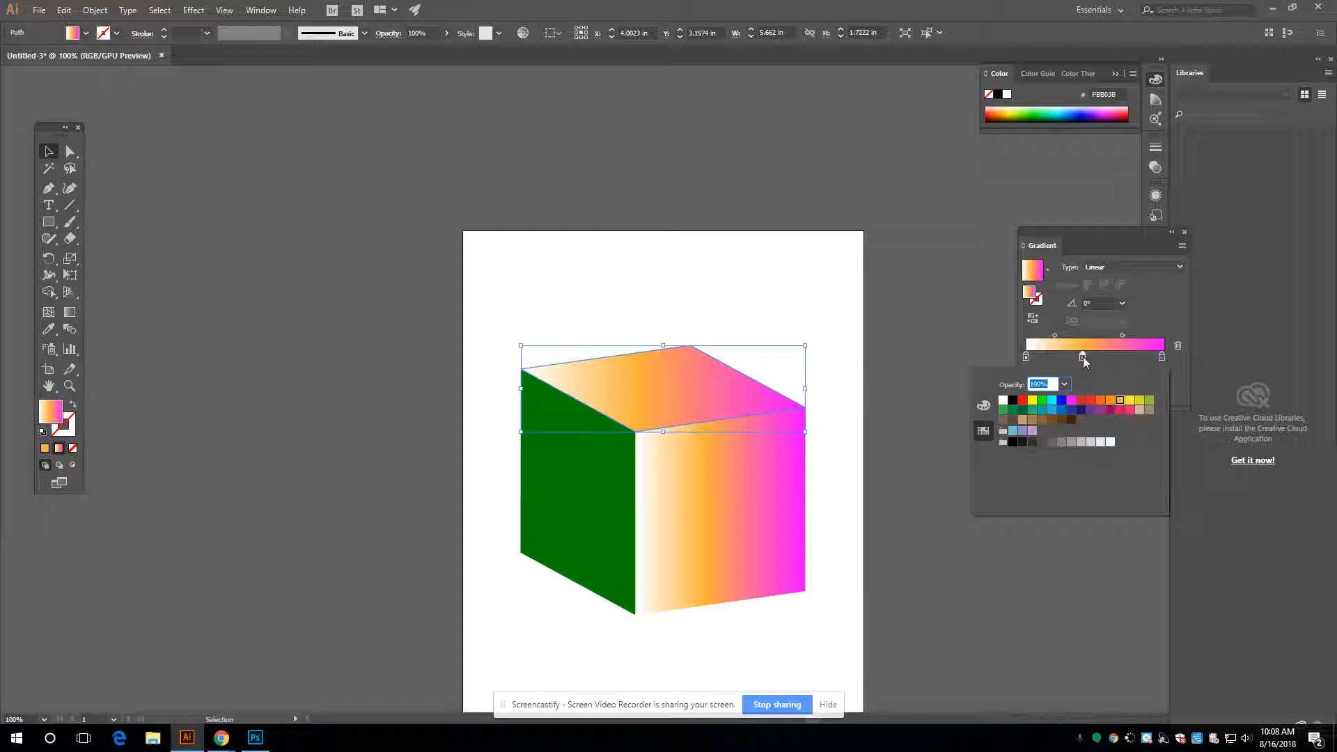
{"action": "left_click", "coordinate": [1033, 401]}
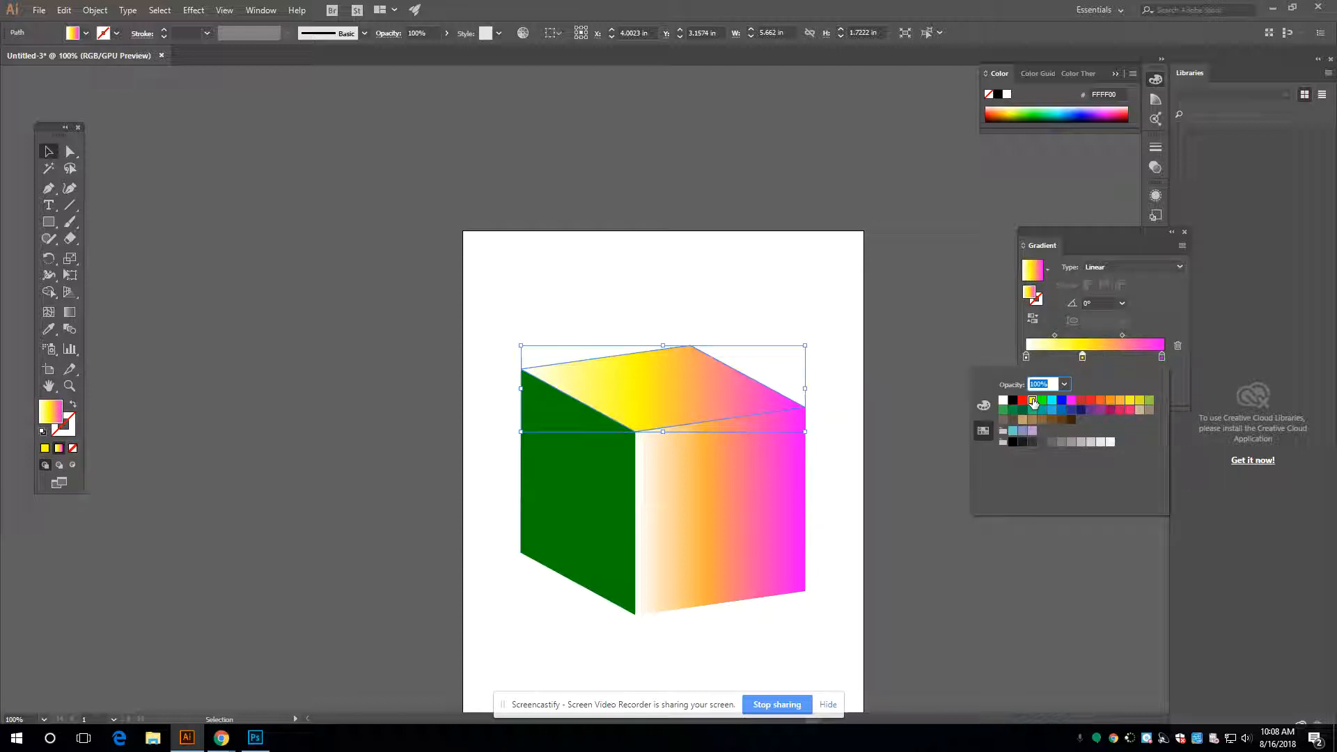
Replace the magenta end stop of the top face's gradient with an orange stop (R=247 G=147 B=30) at about 97%
{"action": "double_click", "coordinate": [1159, 357]}
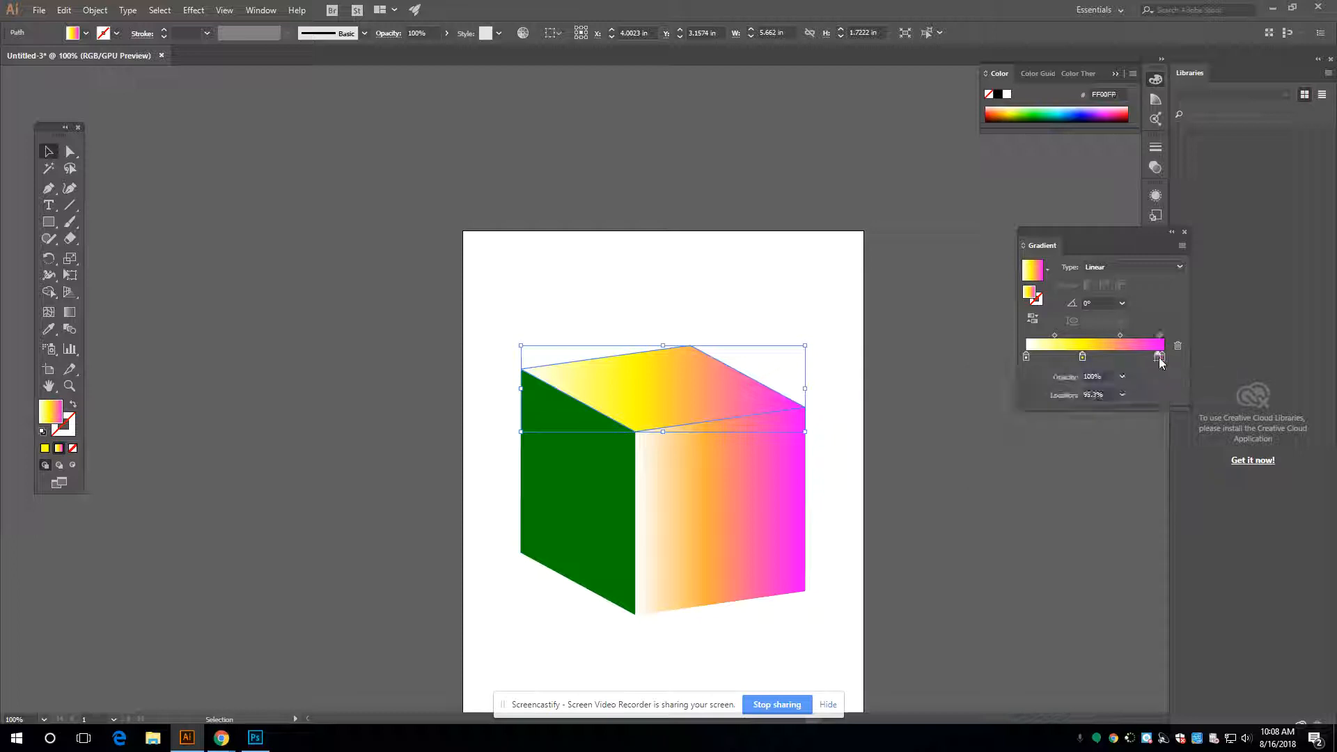
{"action": "left_click", "coordinate": [1159, 357]}
{"action": "left_click", "coordinate": [1178, 345]}
{"action": "left_click", "coordinate": [1161, 356]}
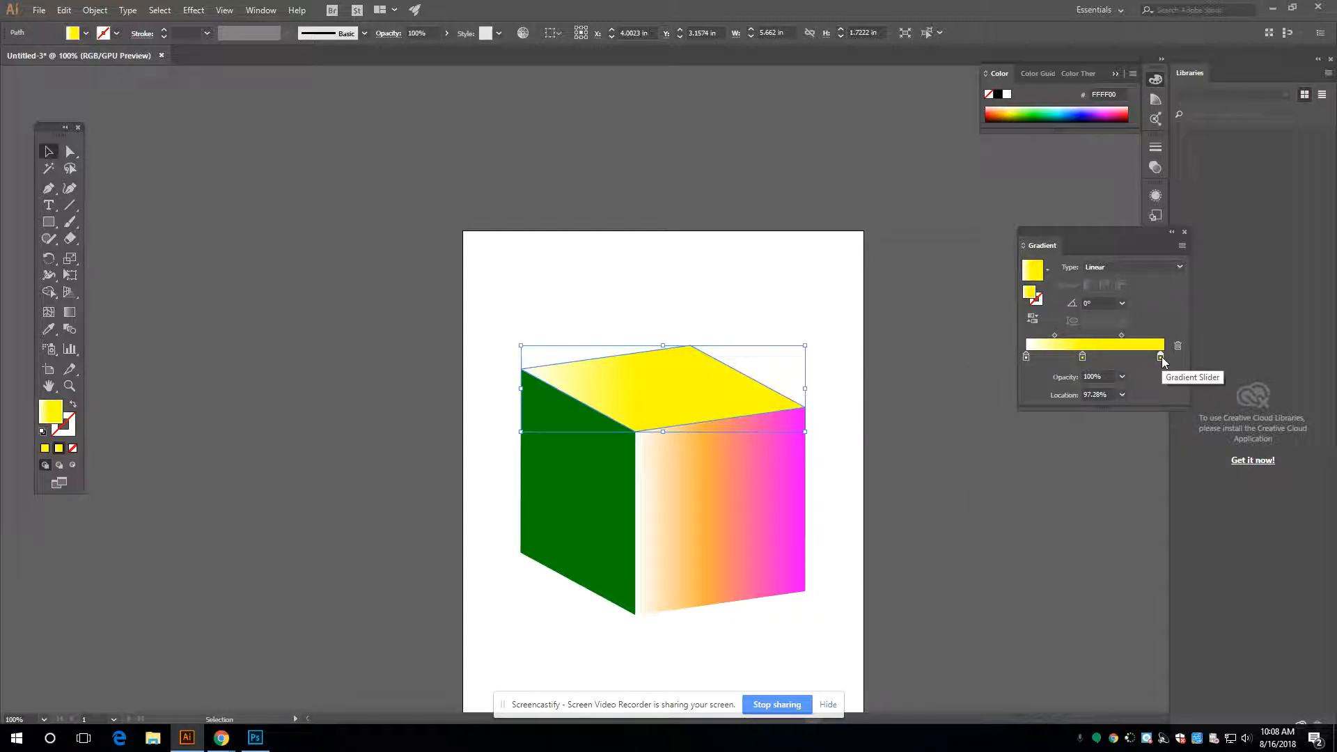
{"action": "double_click", "coordinate": [1161, 357]}
{"action": "left_click", "coordinate": [1119, 401]}
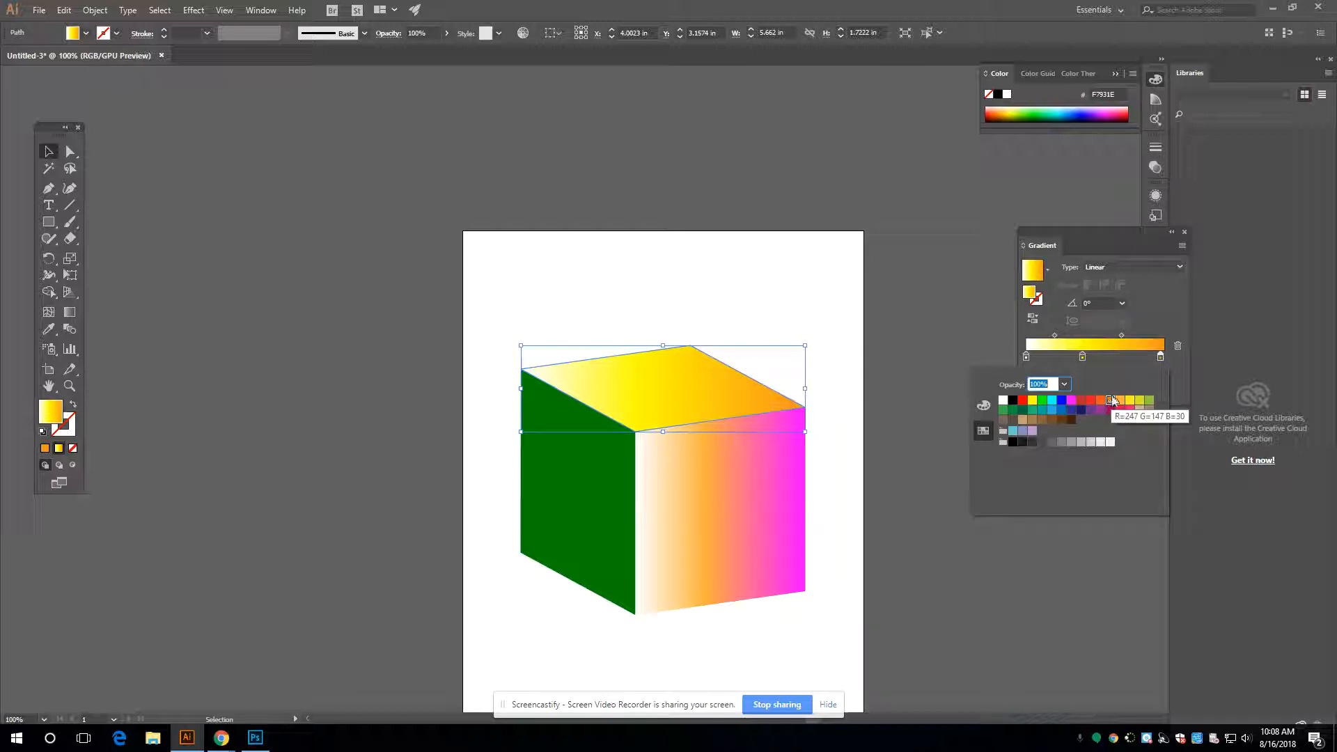
{"action": "left_click", "coordinate": [925, 449]}
{"action": "left_click", "coordinate": [824, 279]}
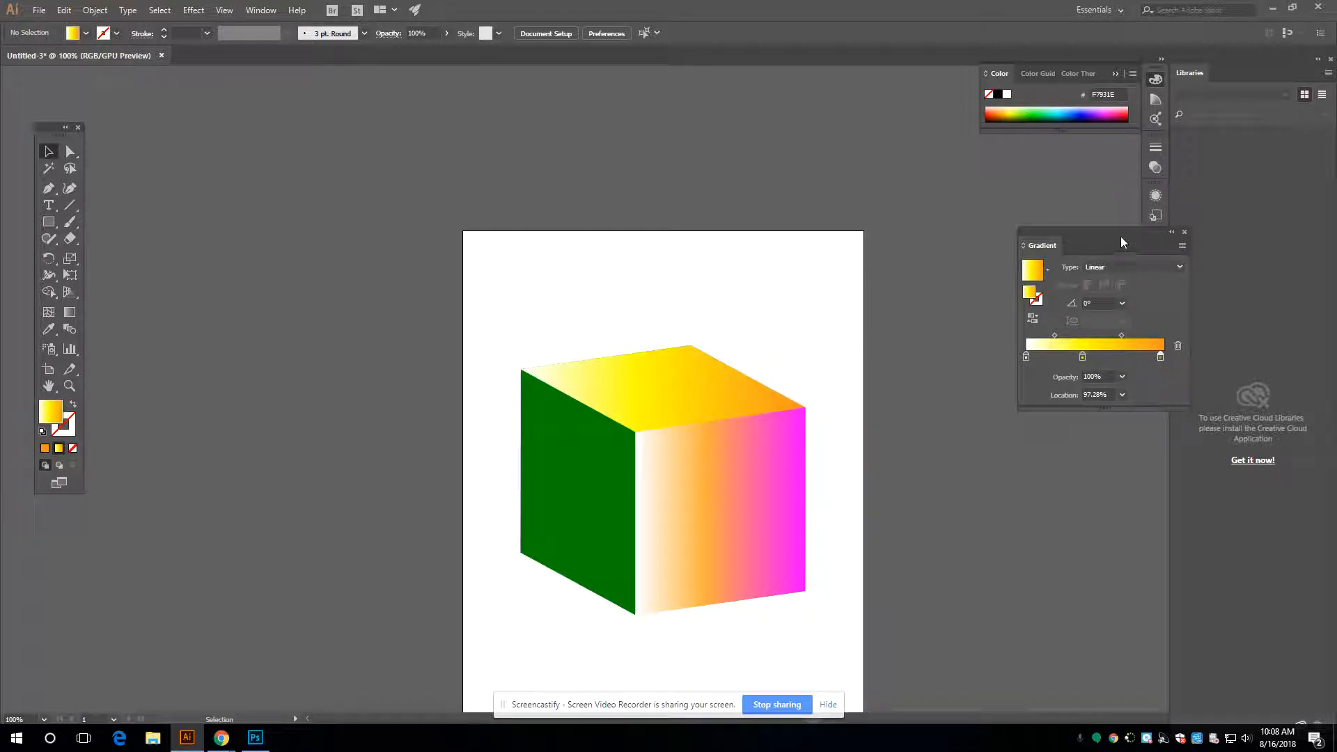
Expand Layer 1's contents and toggle the original green cube's visibility to check the traced gradient faces by themselves
{"action": "left_click_drag", "start_coordinate": [1121, 242], "coordinate": [990, 140]}
{"action": "left_click", "coordinate": [1154, 282]}
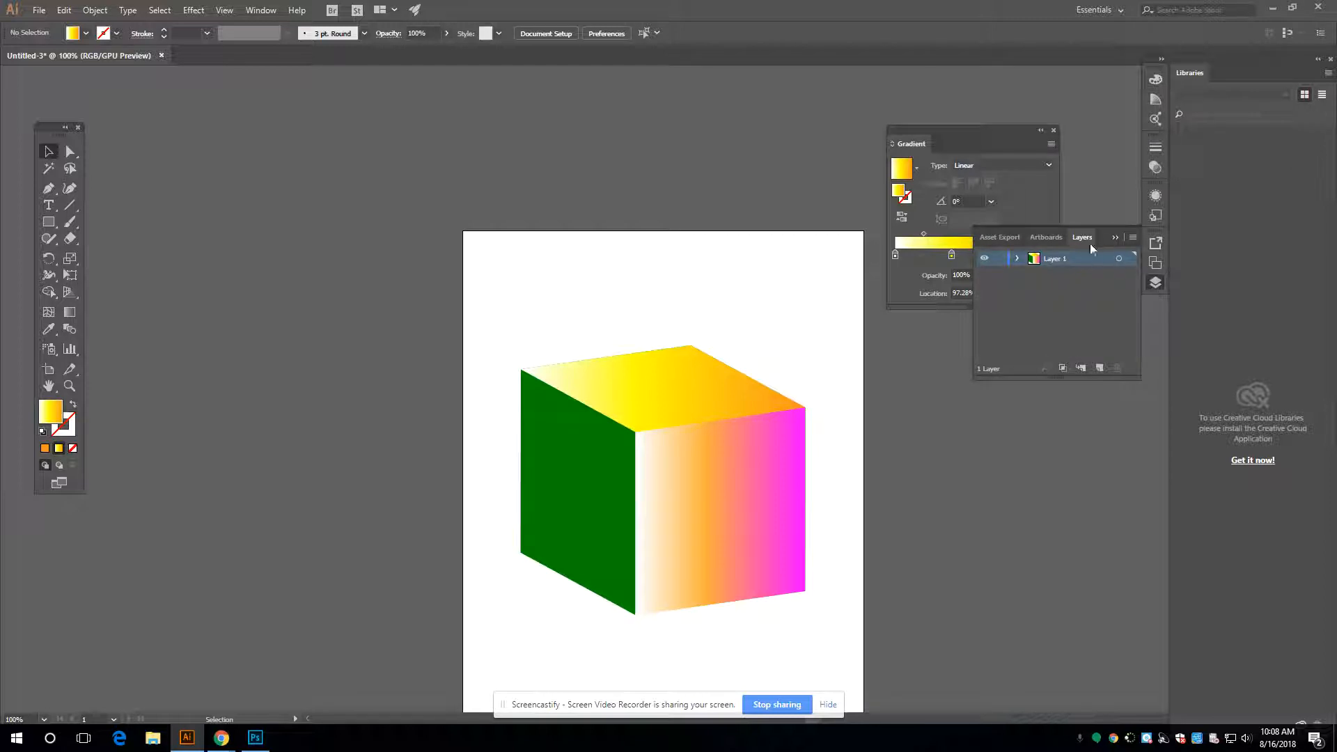
{"action": "left_click", "coordinate": [1017, 259]}
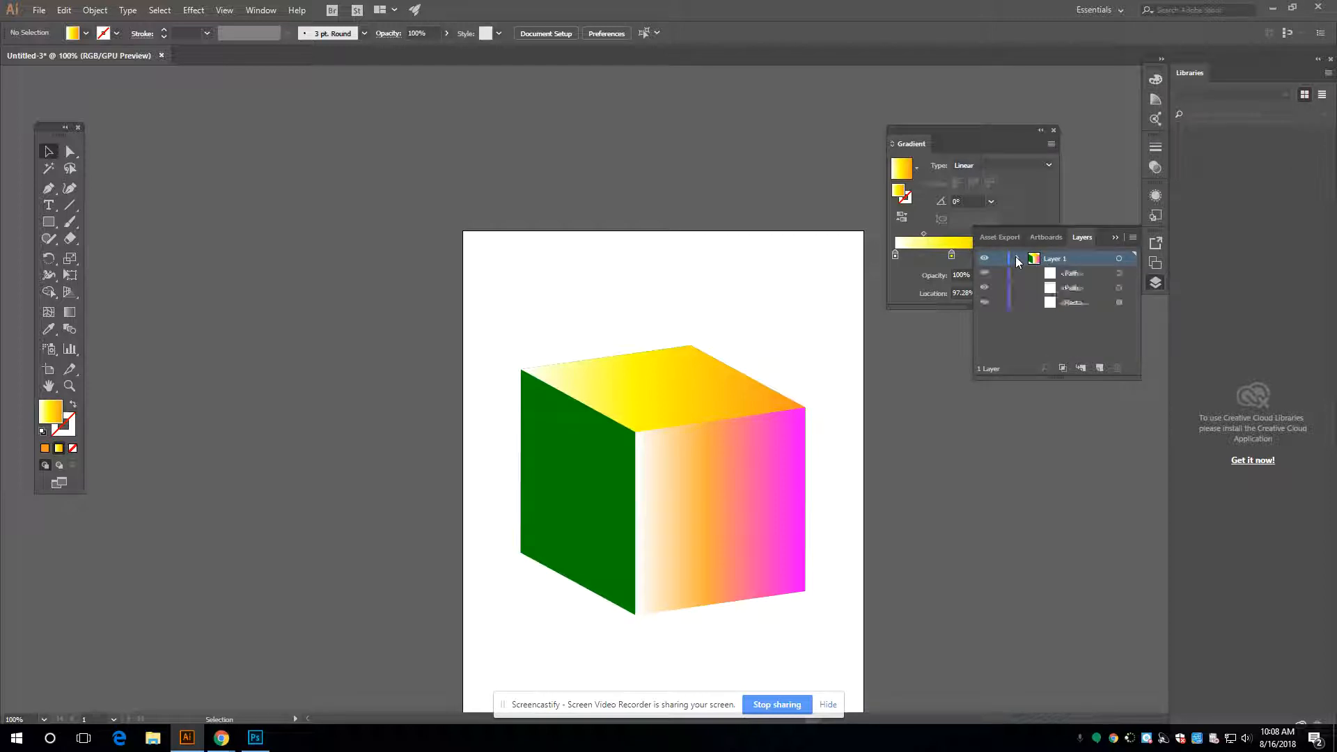
{"action": "left_click", "coordinate": [982, 301]}
{"action": "left_click", "coordinate": [982, 301]}
{"action": "left_click", "coordinate": [982, 301]}
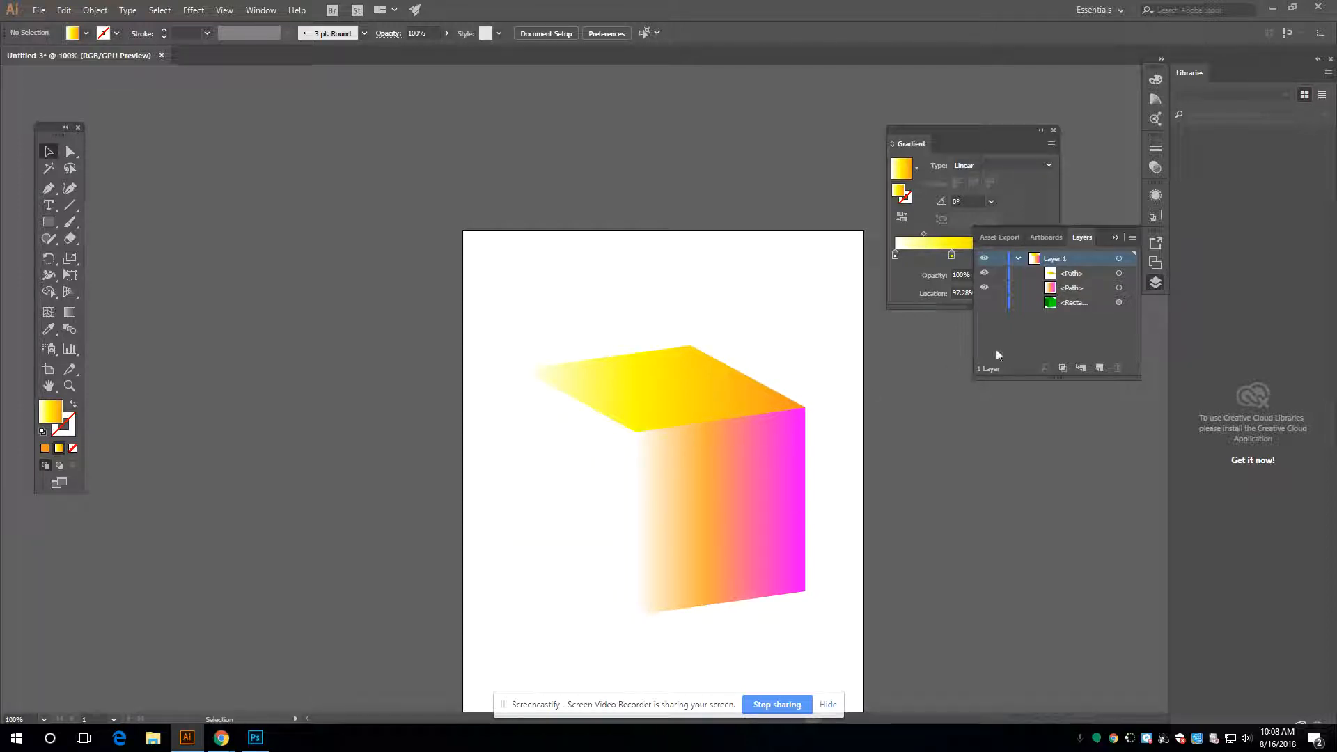
{"action": "left_click", "coordinate": [982, 302]}
{"action": "left_click", "coordinate": [982, 302]}
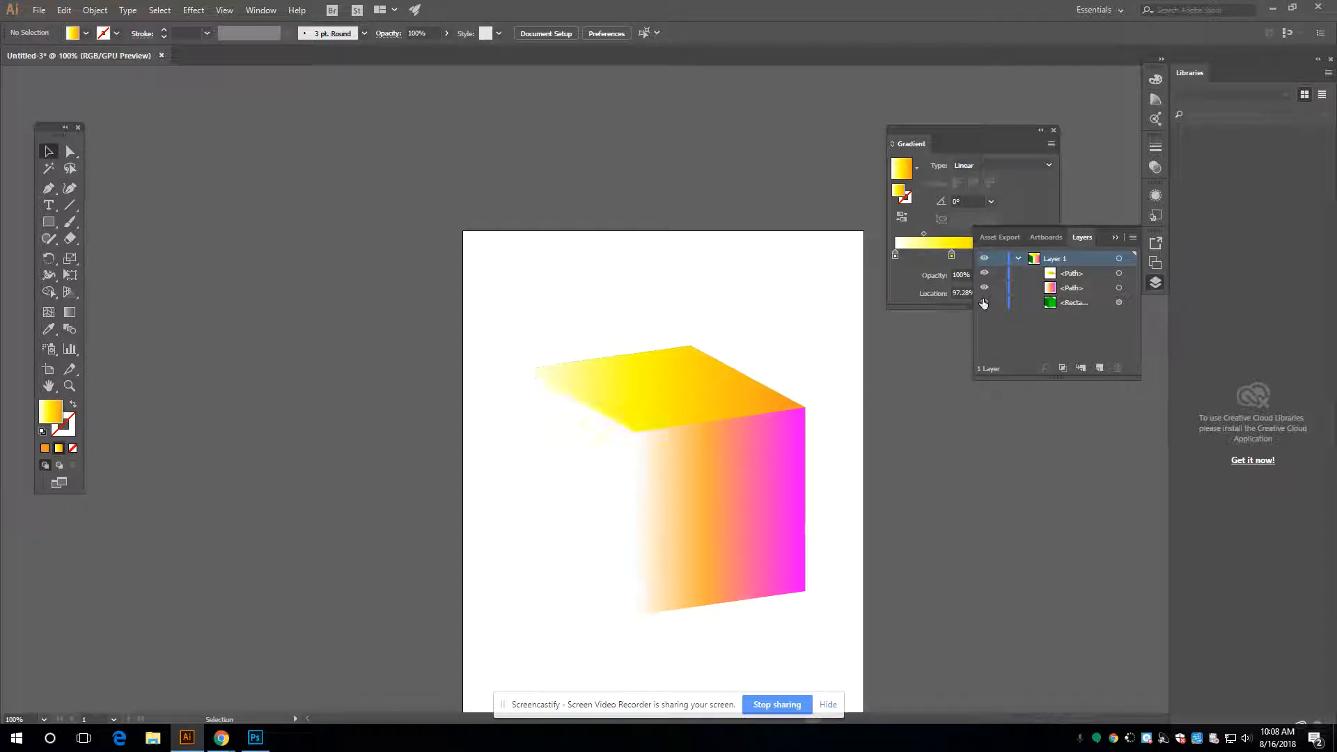